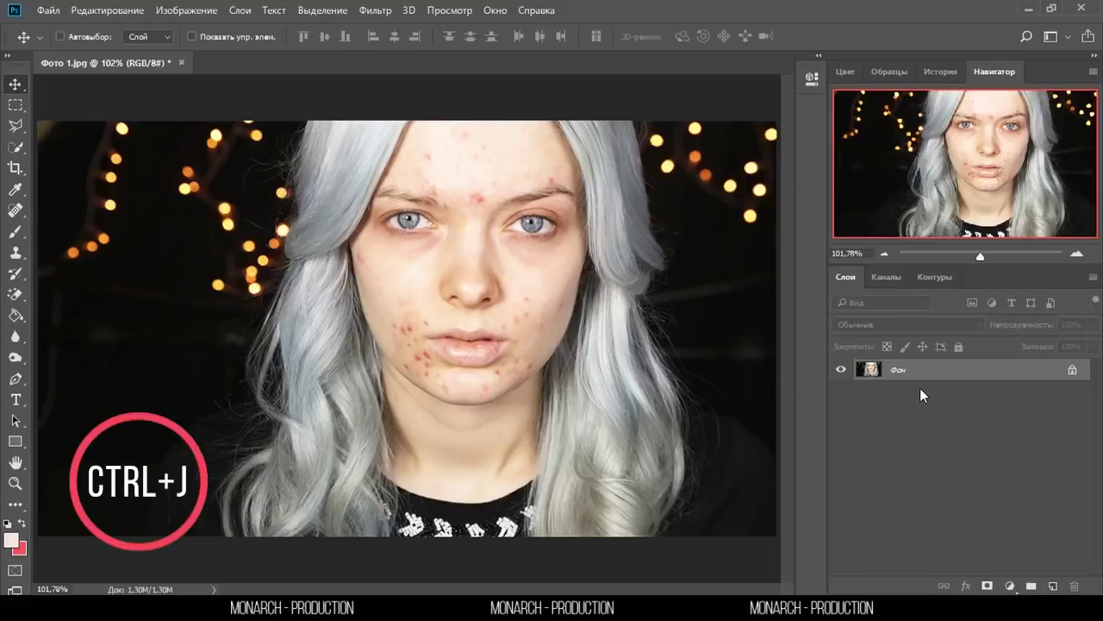
Duplicate the portrait twice, hide the top copy and select Слой 1.
key(ctrl+j)
key(ctrl+j)
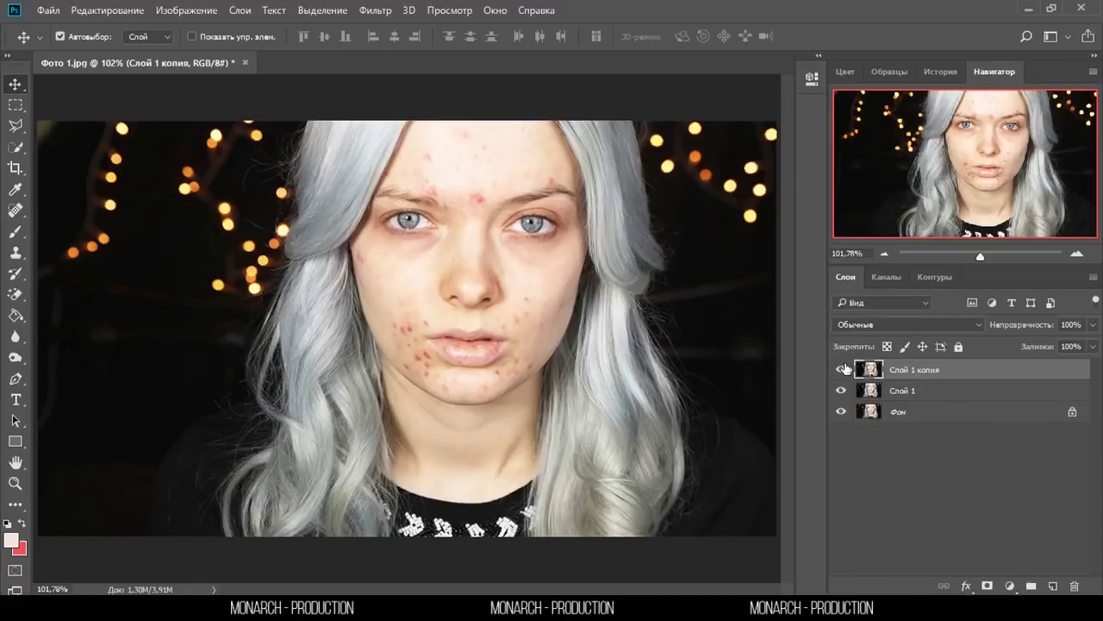
click(843, 369)
click(901, 393)
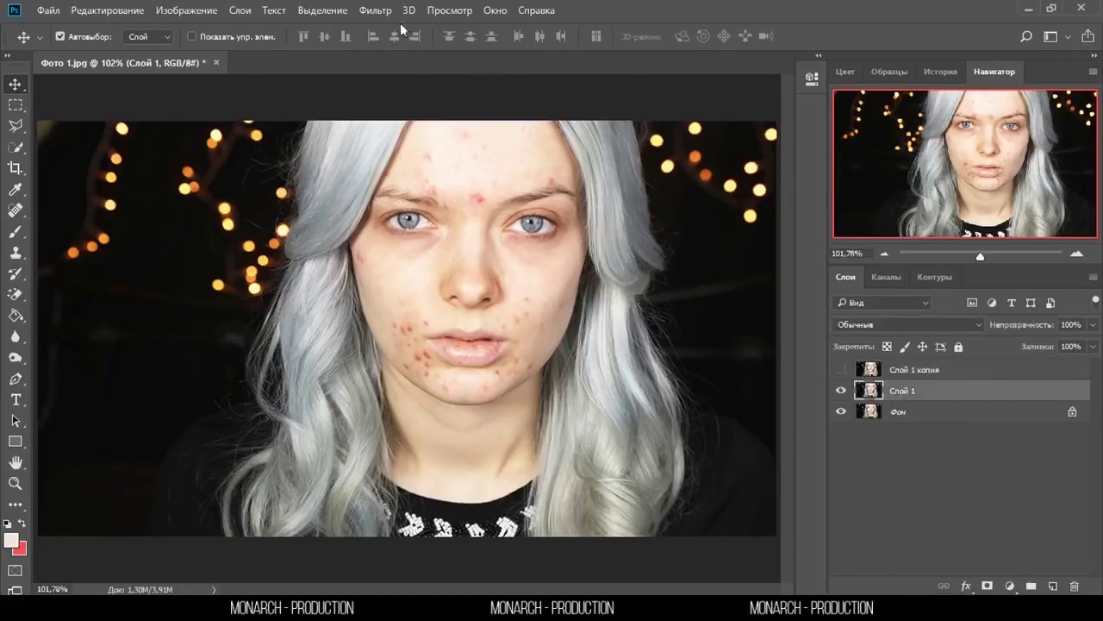
Apply a Gaussian Blur of about 1,1 px radius to Слой 1.
click(377, 10)
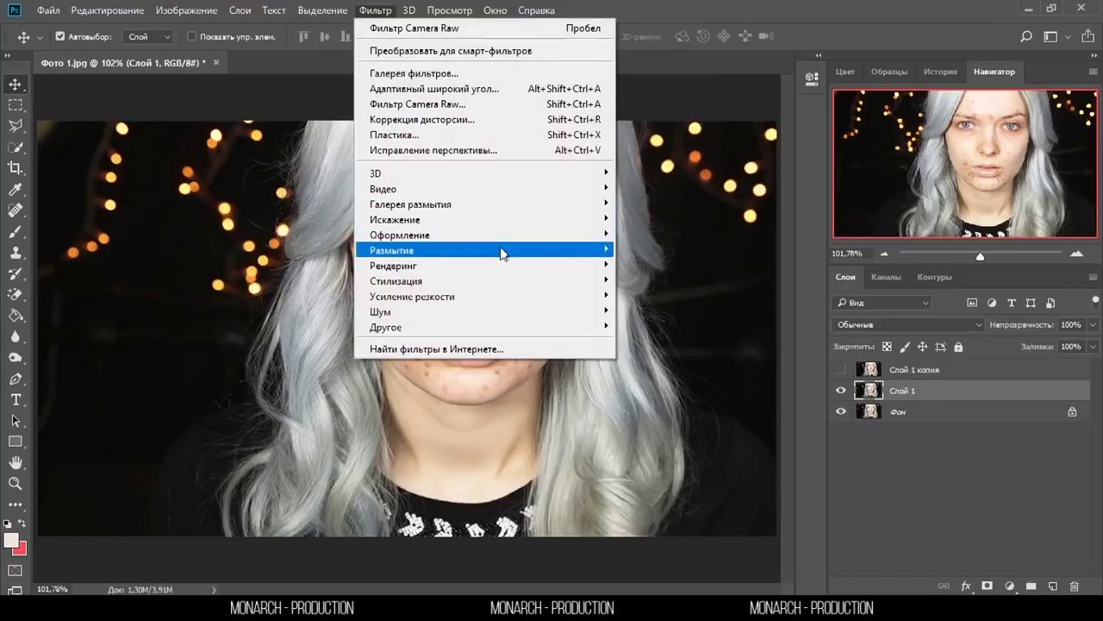
mouse_move(483, 250)
click(690, 324)
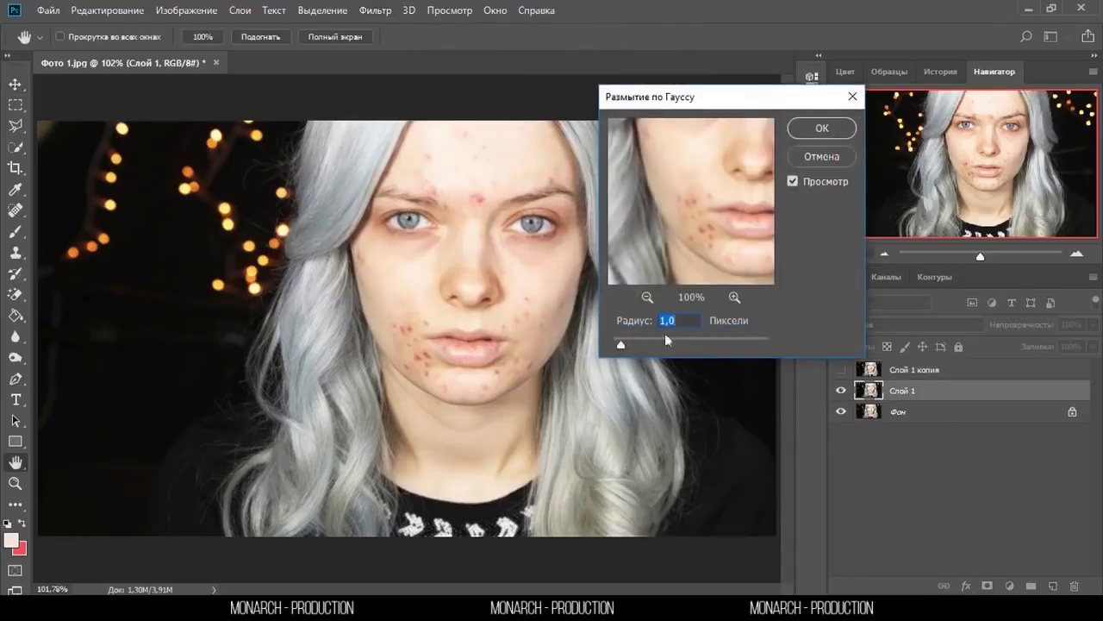
mouse_move(625, 343)
mouse_down()
mouse_move(684, 347)
mouse_move(613, 345)
mouse_up()
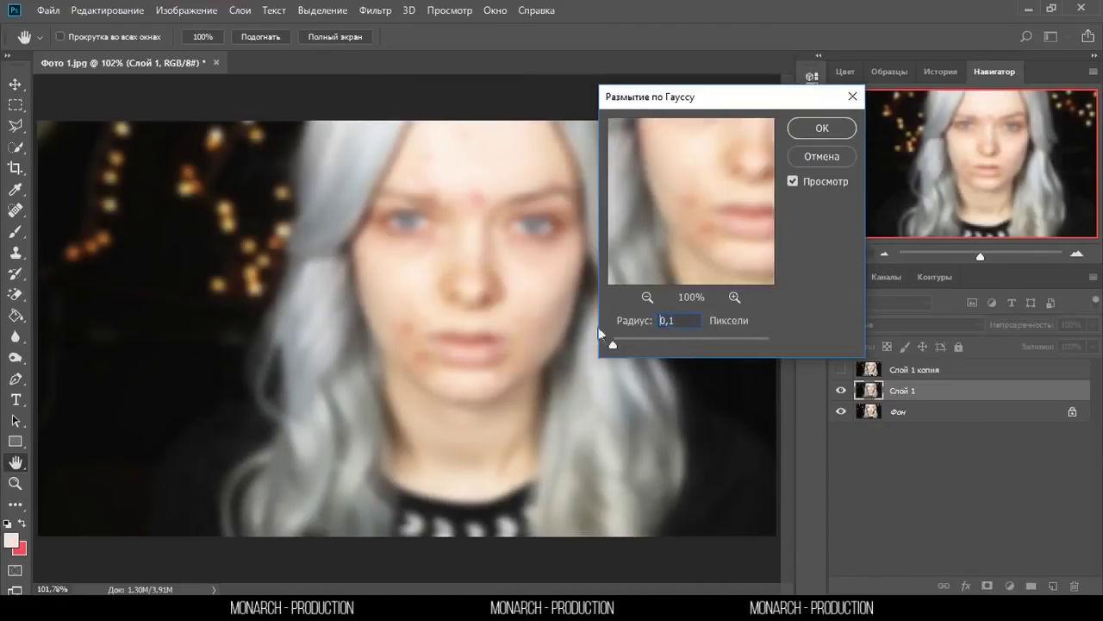
drag(749, 204, 744, 269)
click(735, 296)
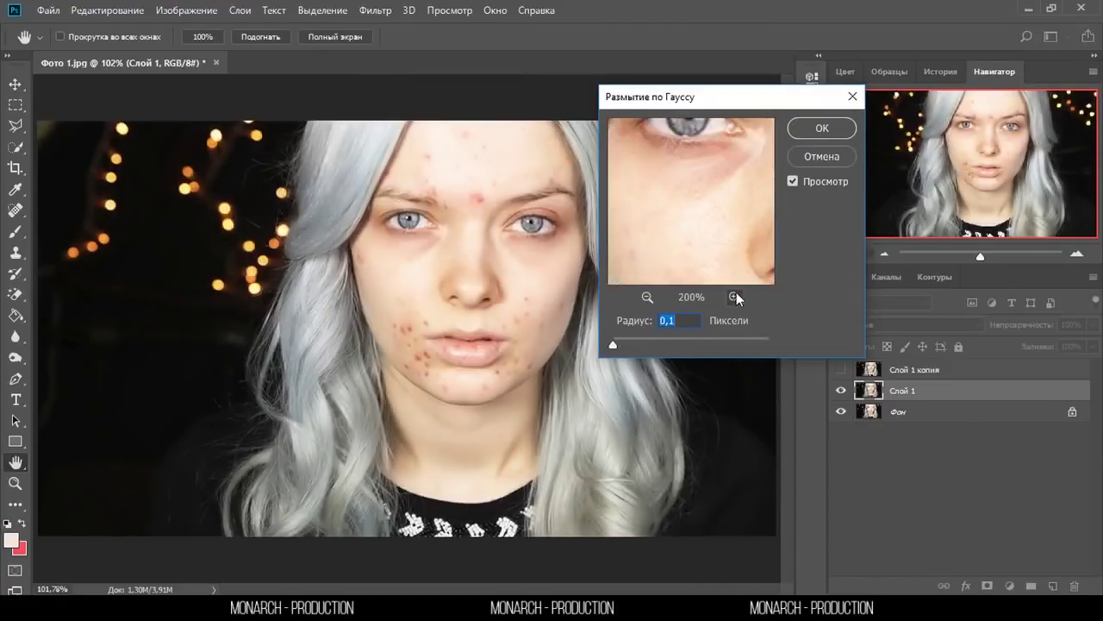
mouse_move(714, 217)
mouse_down()
mouse_move(707, 202)
mouse_move(712, 221)
mouse_up()
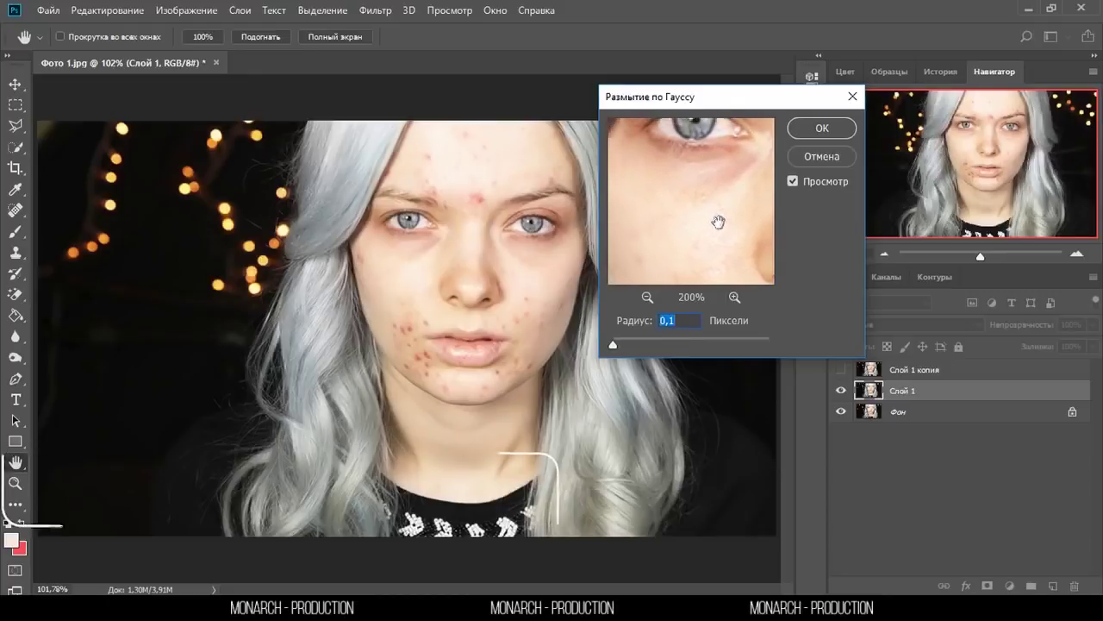
click(733, 298)
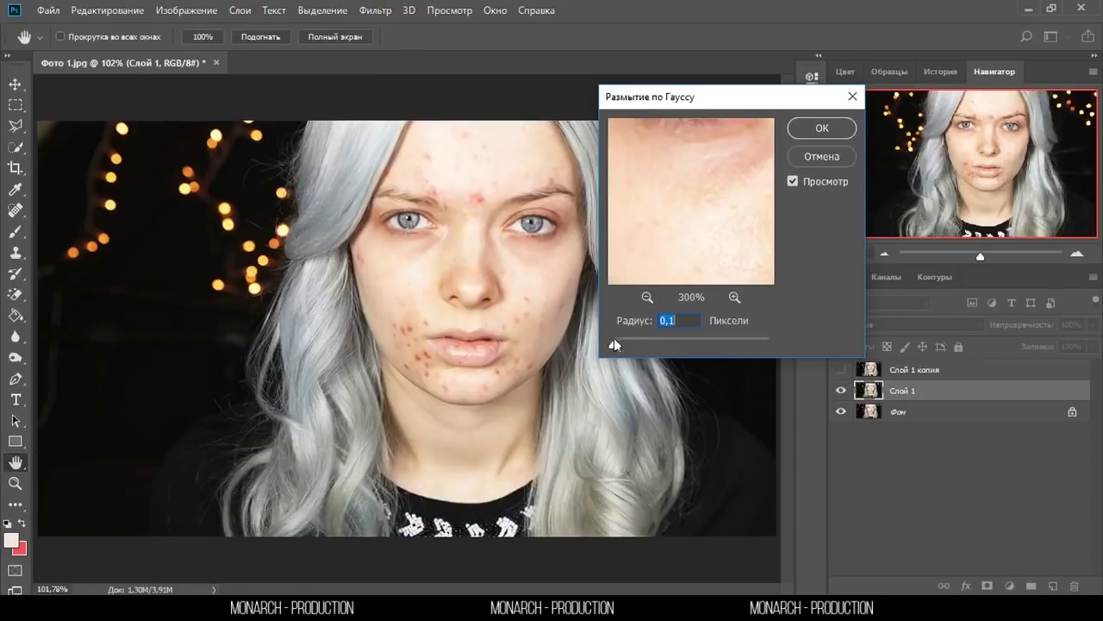
drag(613, 343, 623, 343)
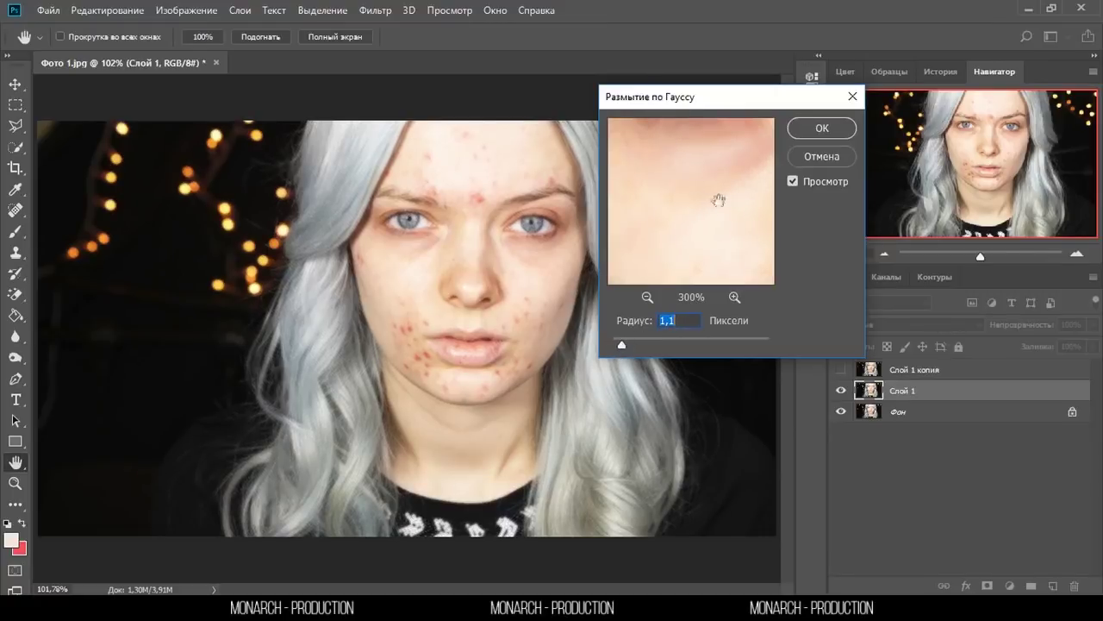
click(821, 129)
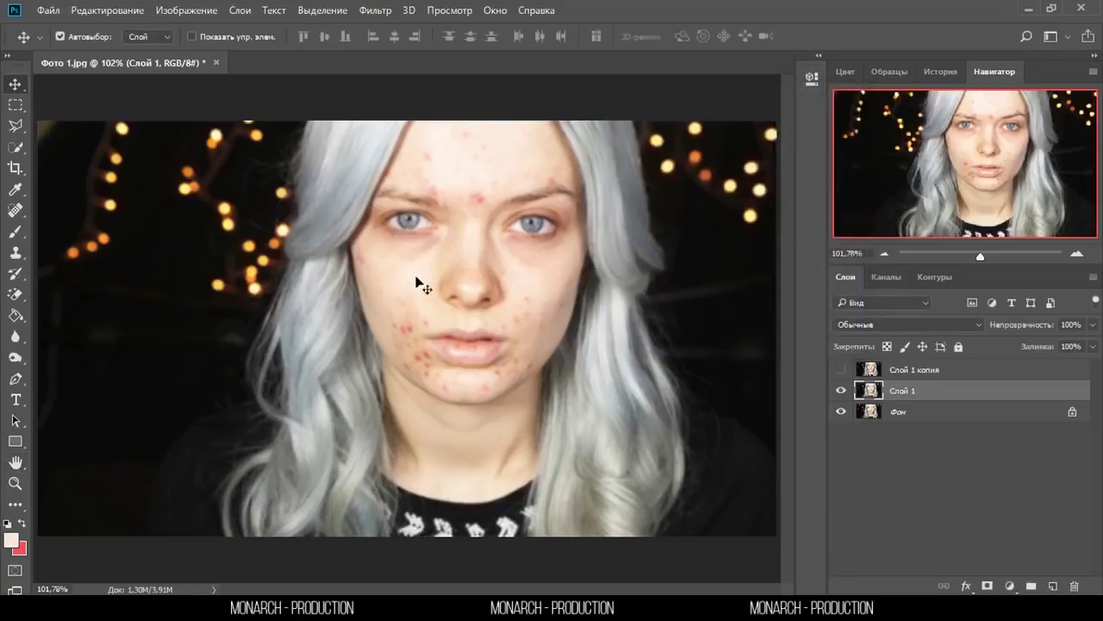
Make Слой 1 копия visible again and select it as the active layer.
scroll(401, 266, up, 2)
scroll(398, 259, up, 2)
scroll(401, 259, down, 3)
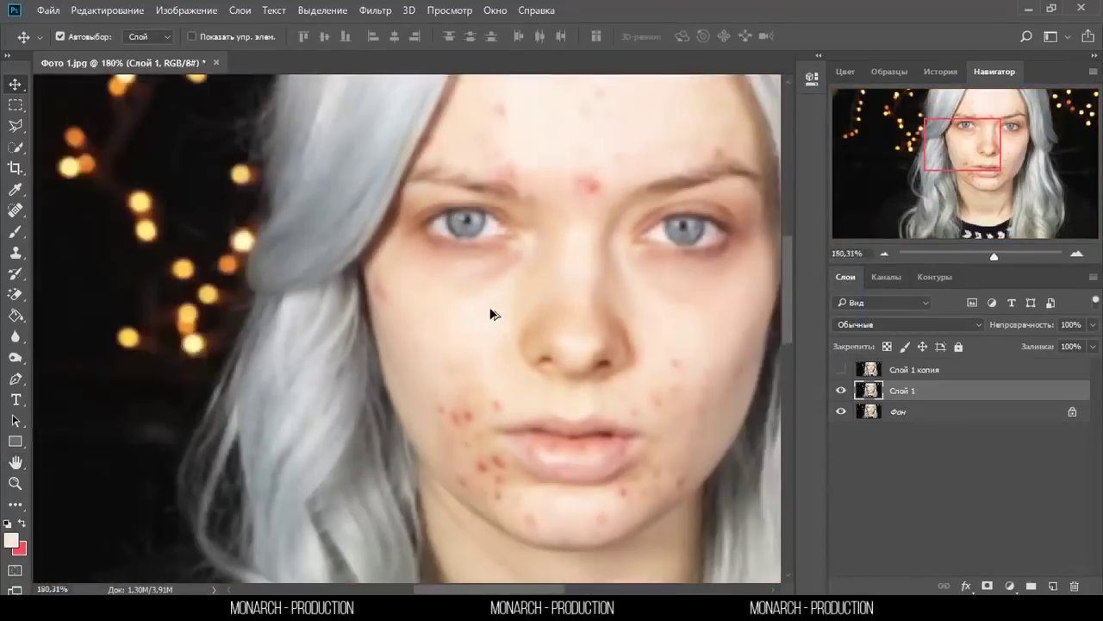
scroll(572, 202, up, 2)
scroll(572, 162, up, 2)
scroll(571, 162, down, 1)
scroll(569, 162, down, 2)
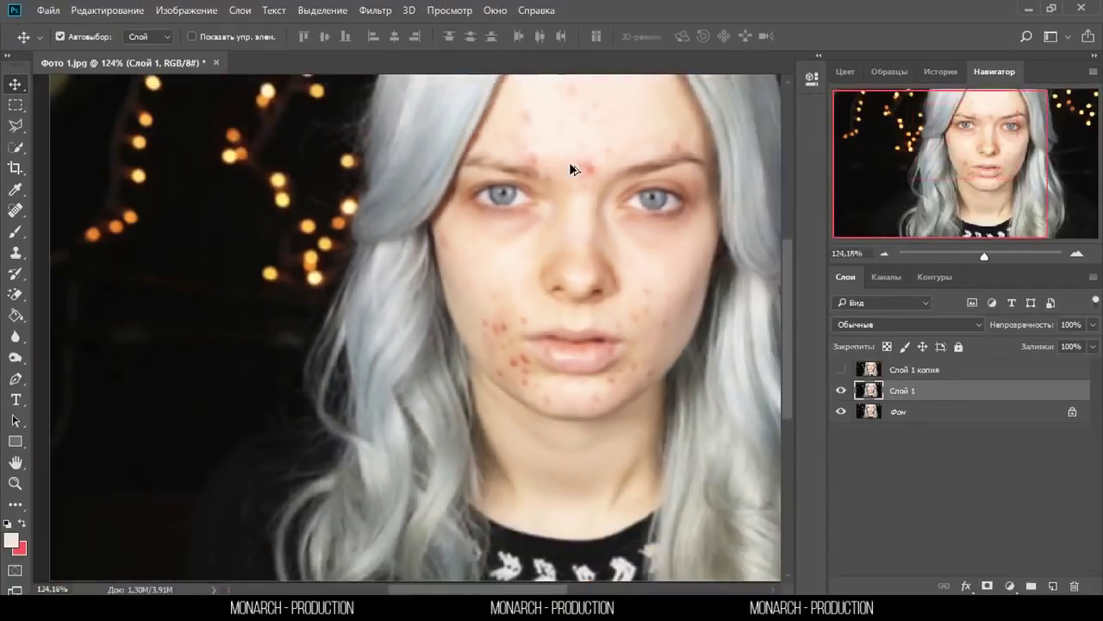
scroll(534, 181, down, 2)
scroll(473, 202, up, 1)
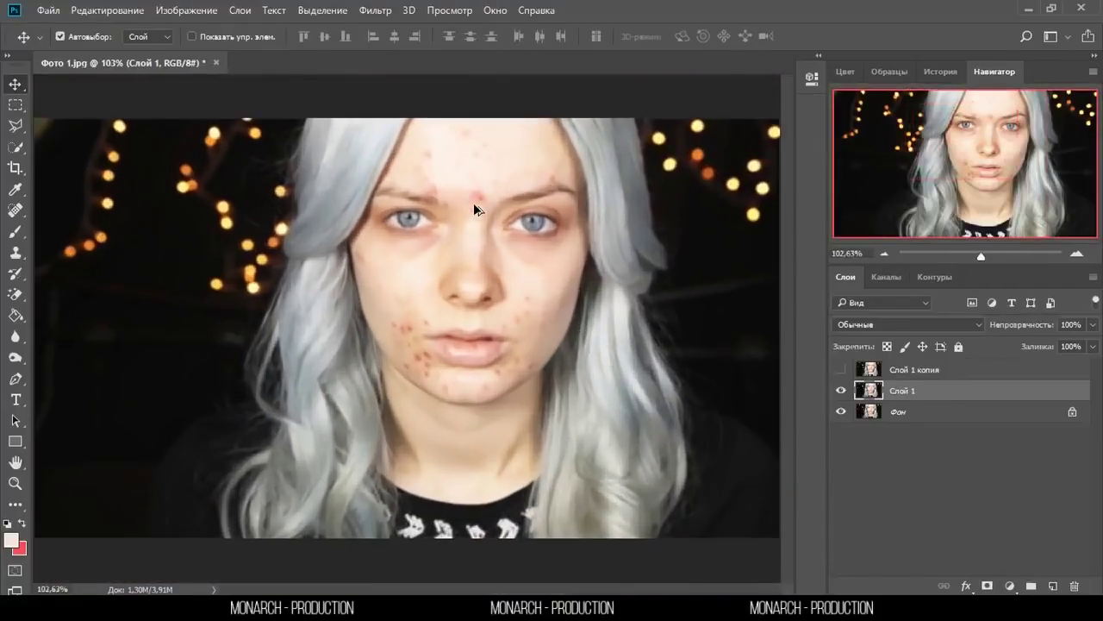
click(914, 370)
click(841, 370)
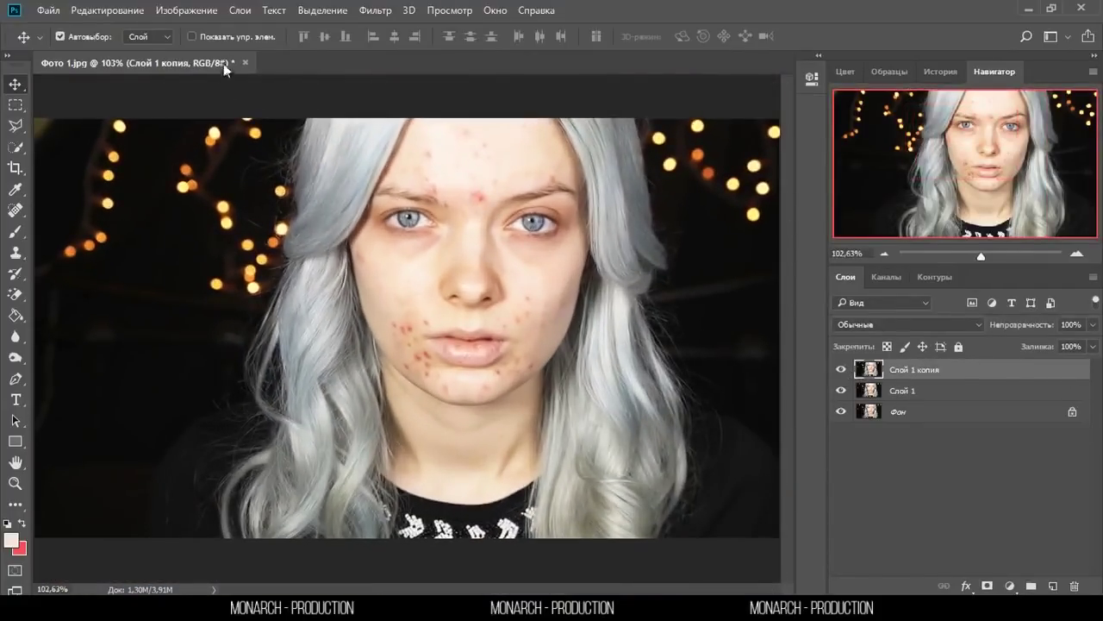
Start Apply Image on Слой 1 копия with Слой 1 as source, trying Subtract blending.
click(187, 10)
click(326, 244)
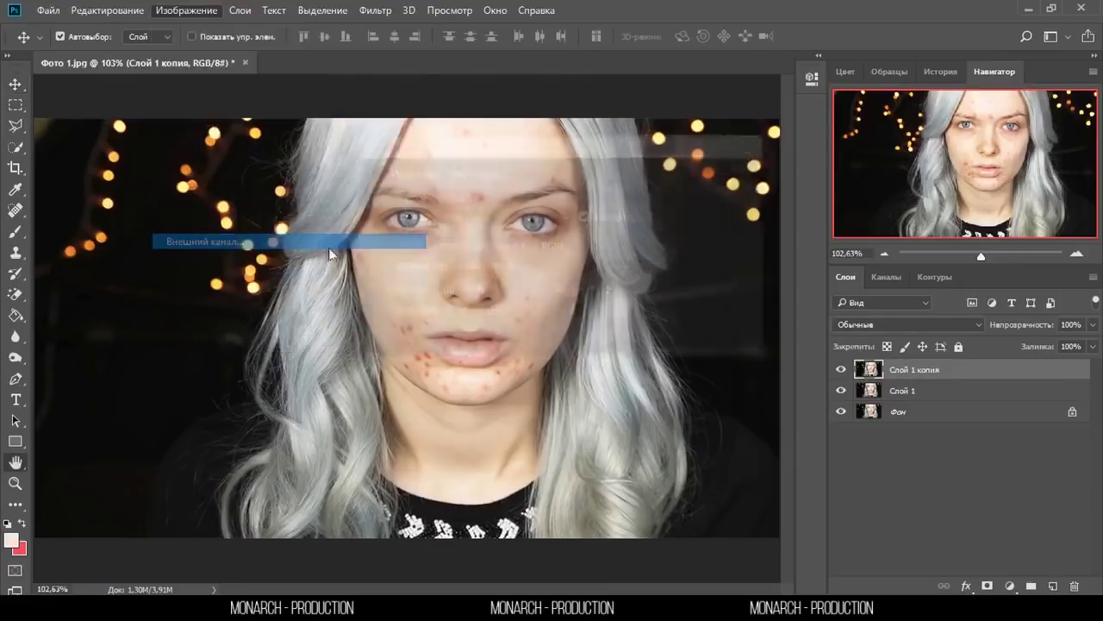
click(474, 195)
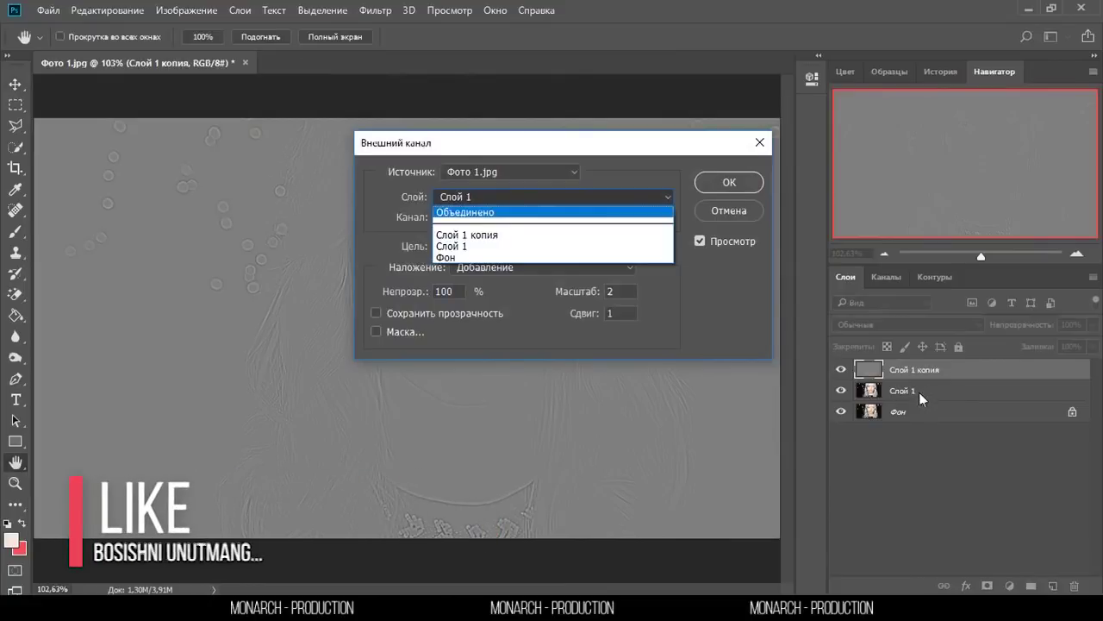
click(478, 246)
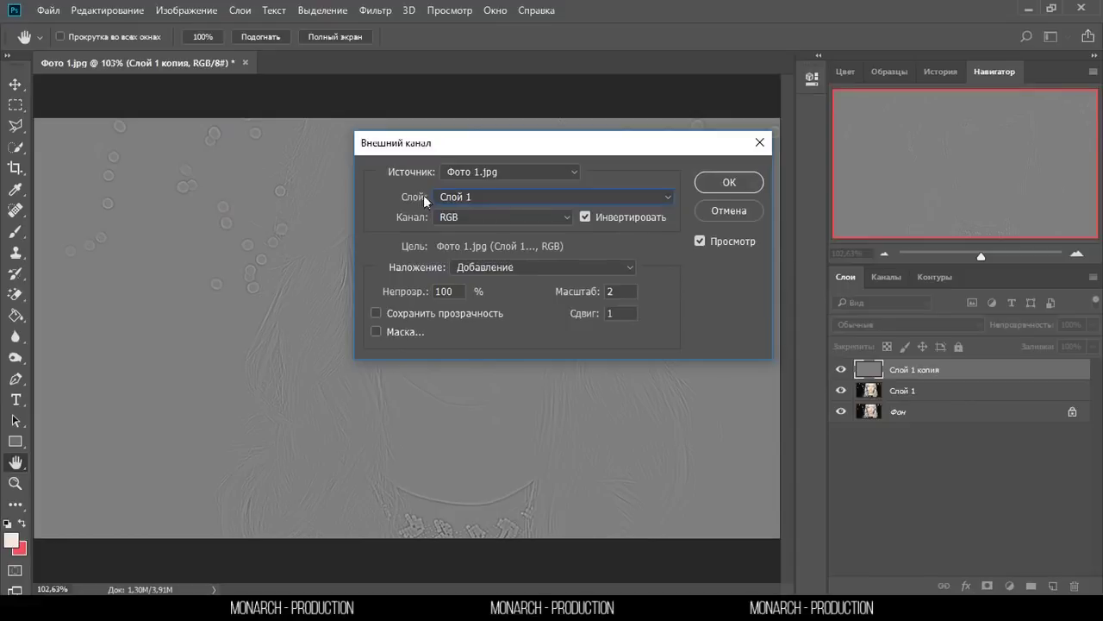
click(585, 217)
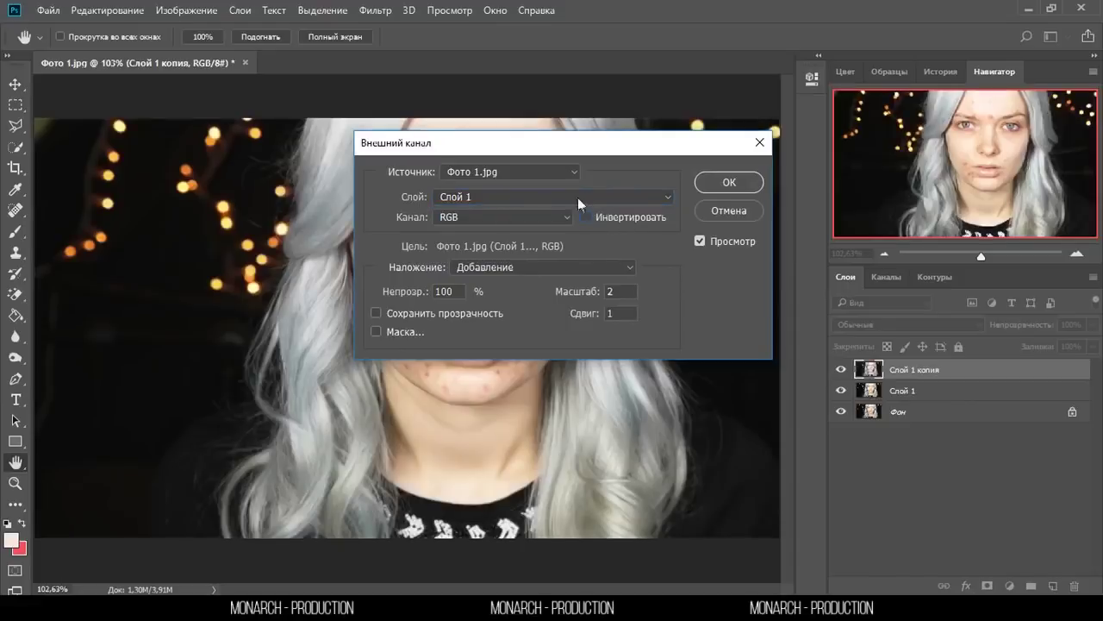
click(485, 268)
click(520, 270)
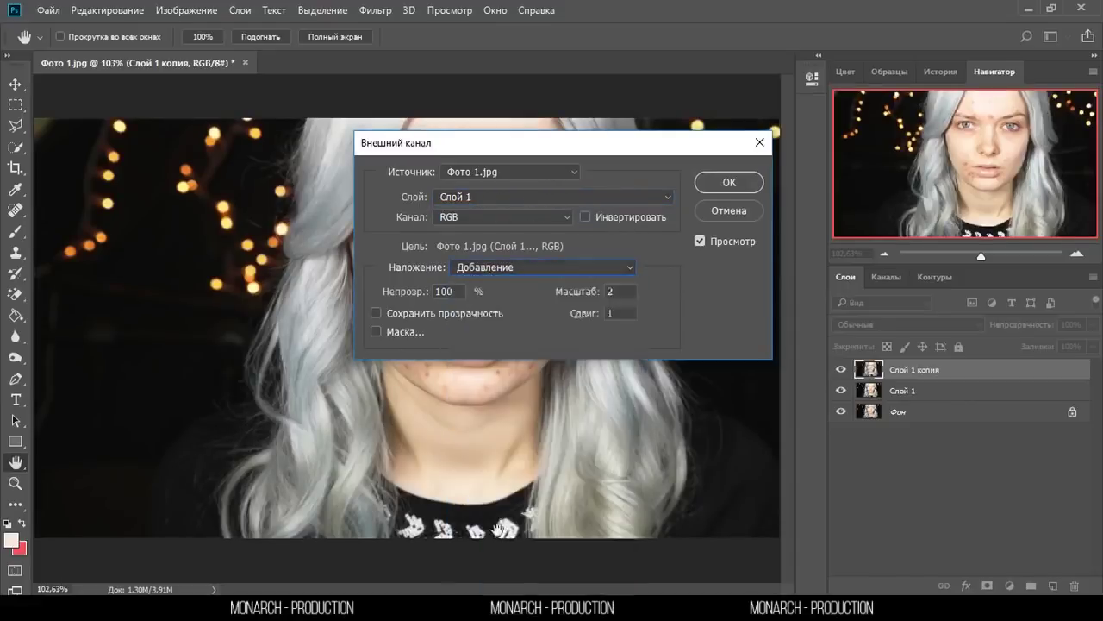
click(520, 266)
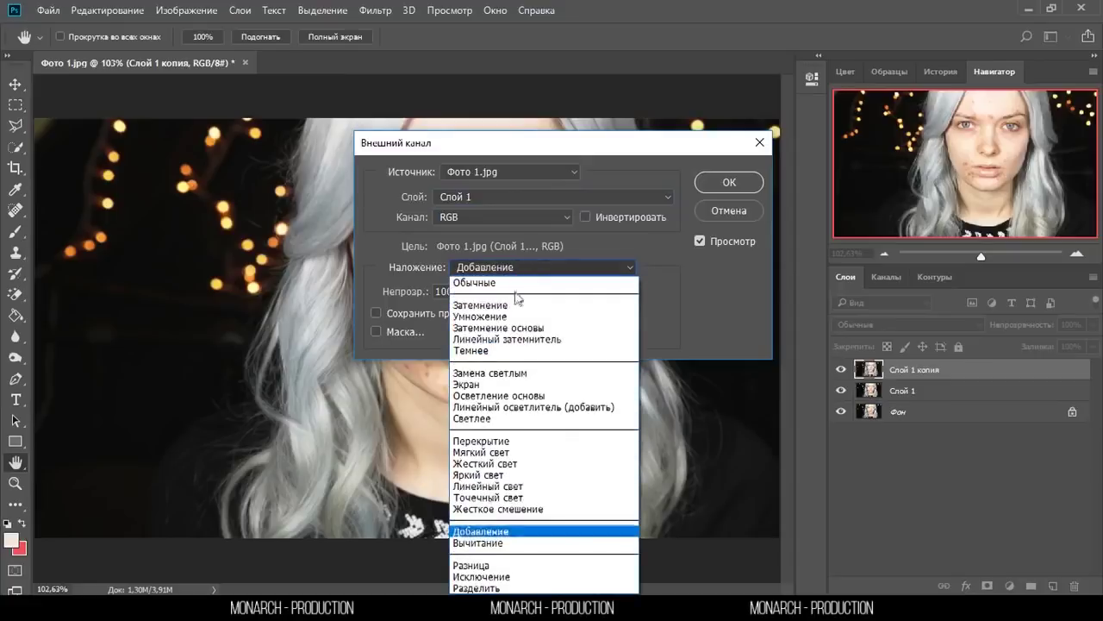
click(516, 544)
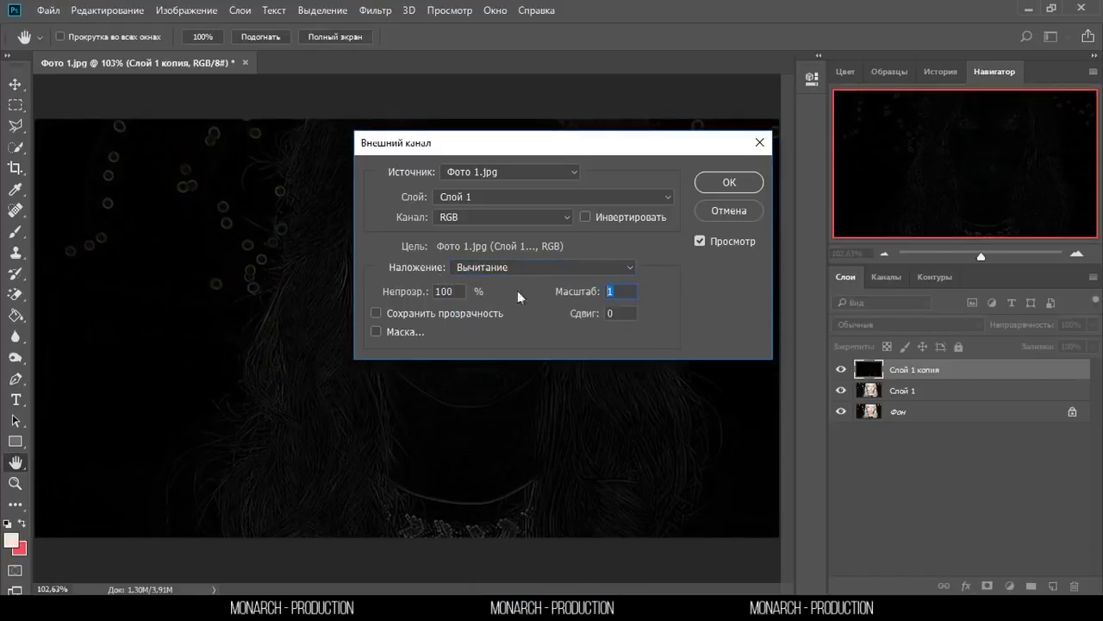
text(2)
Finalise Apply Image as inverted Слой 1, Add blending, scale 2, offset 1, and apply.
double_click(612, 314)
text(1)
text(28)
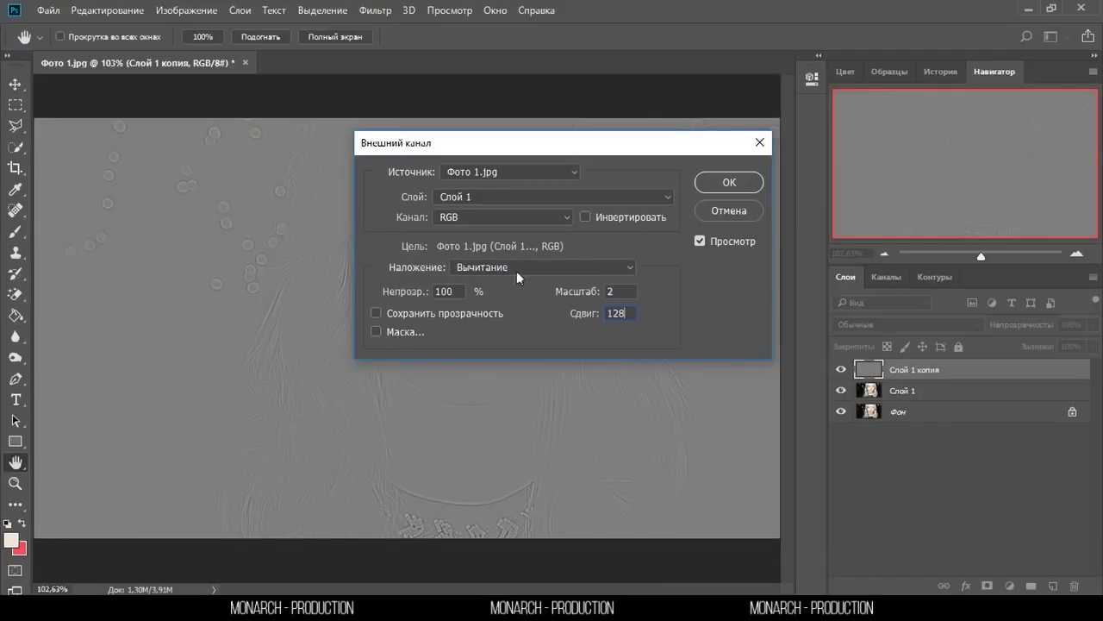
click(517, 270)
click(513, 526)
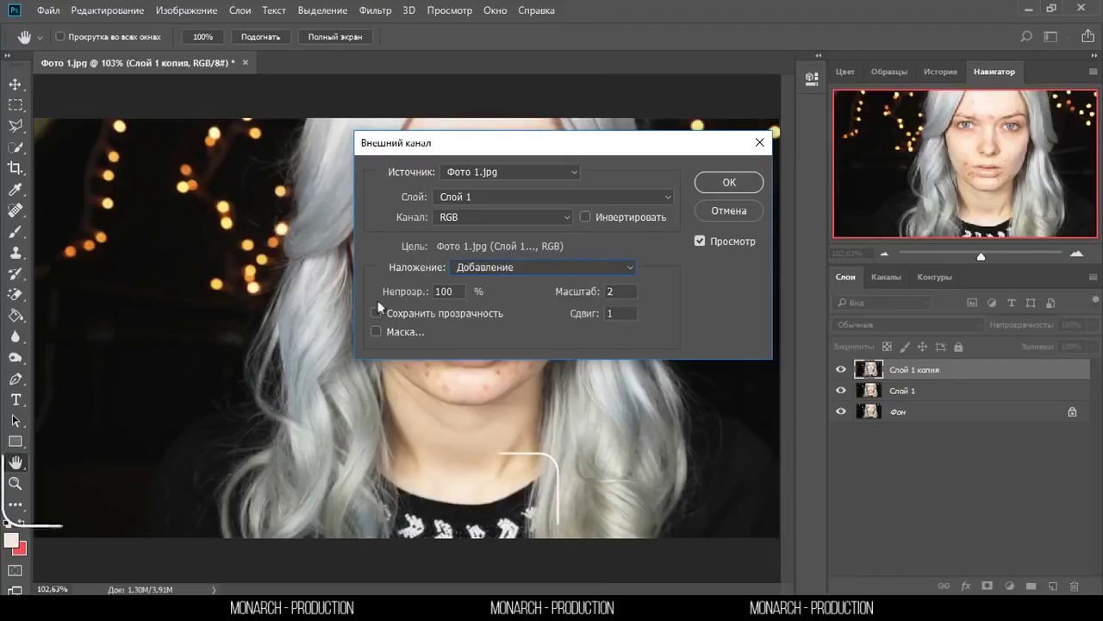
click(585, 217)
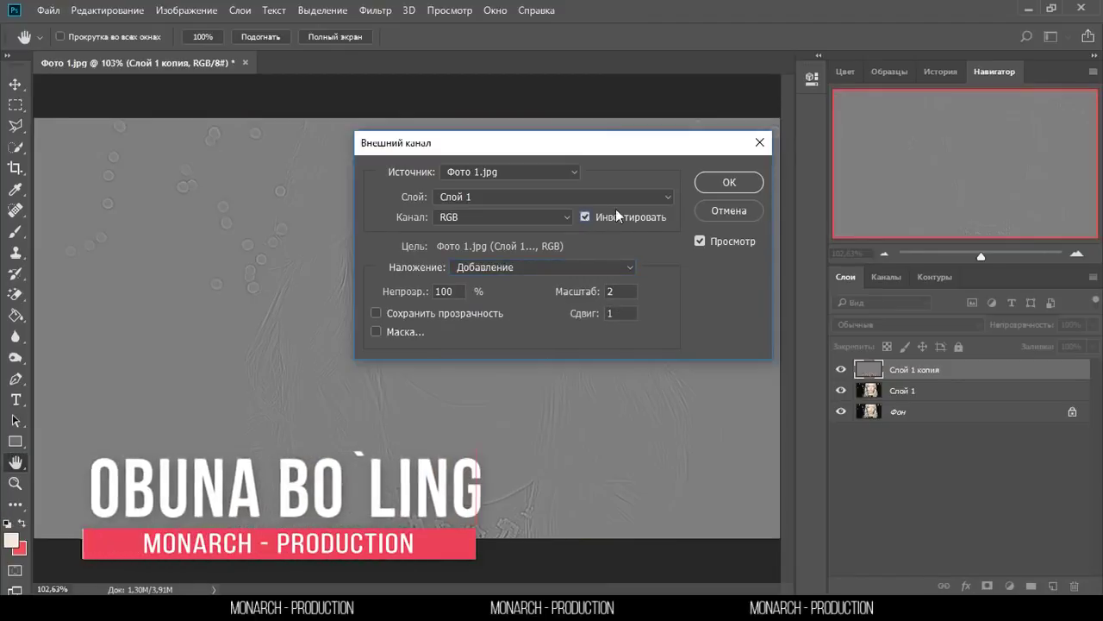
click(720, 185)
Hide Фон and the grey texture layer to inspect the blurred Слой 1 alone.
key(v)
scroll(405, 161, up, 2)
scroll(405, 164, up, 2)
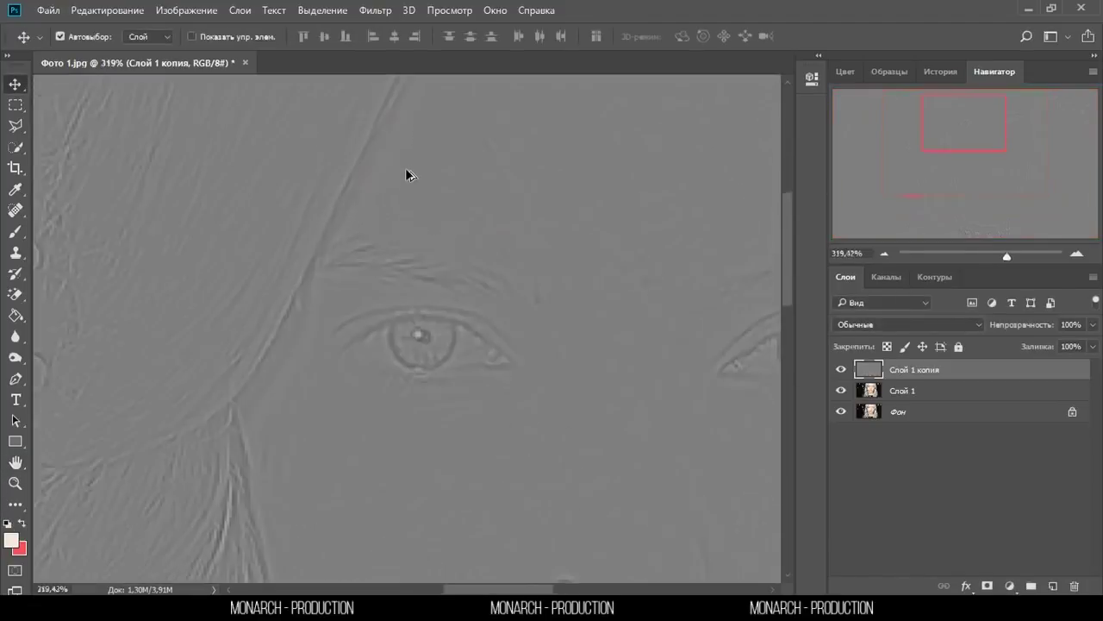
scroll(526, 340, up, 2)
scroll(557, 217, down, 2)
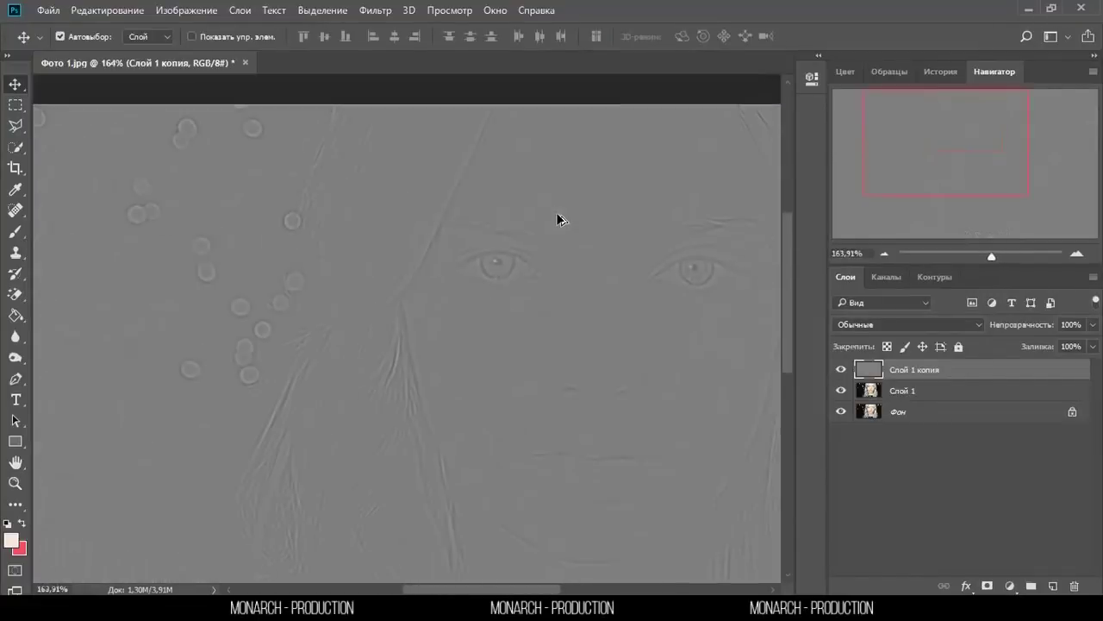
scroll(556, 218, down, 2)
scroll(552, 259, up, 2)
scroll(366, 175, up, 1)
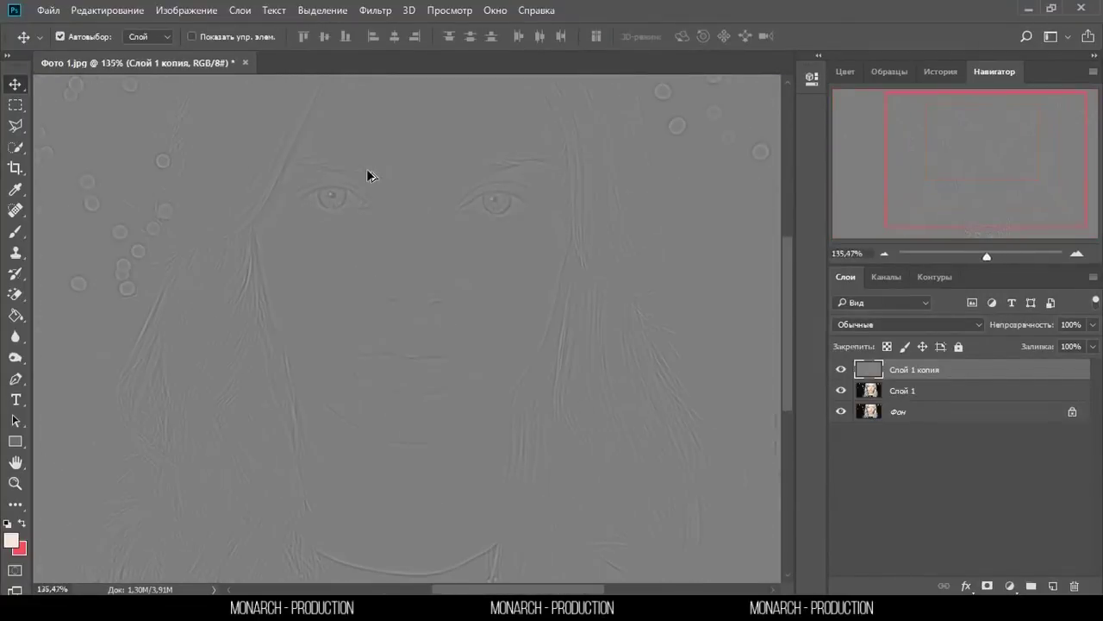
scroll(366, 175, down, 2)
scroll(366, 175, up, 1)
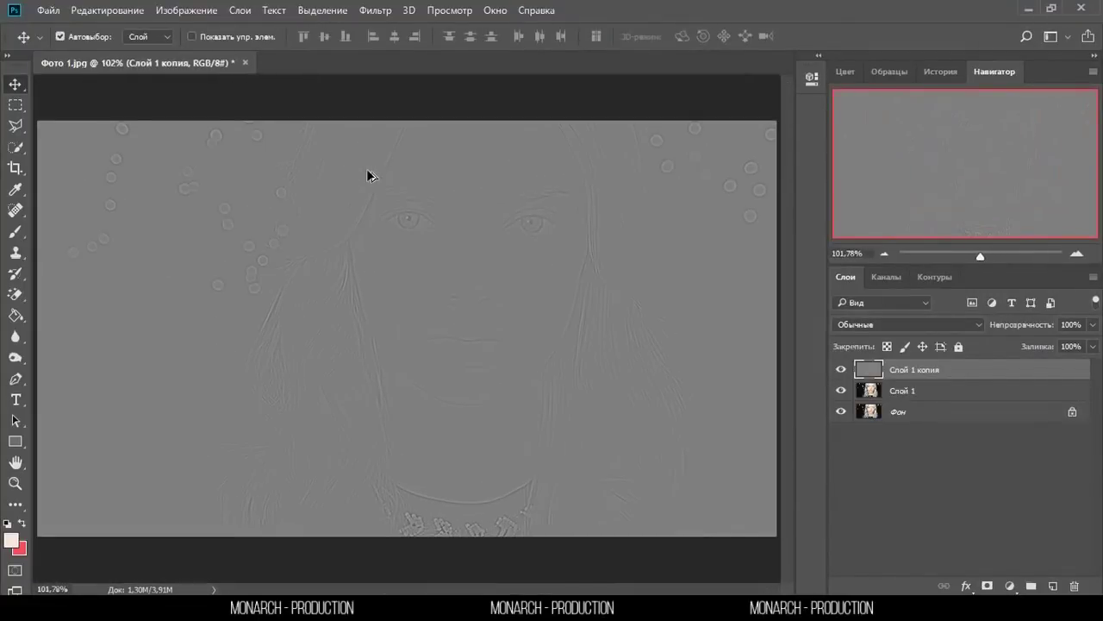
click(841, 411)
click(844, 369)
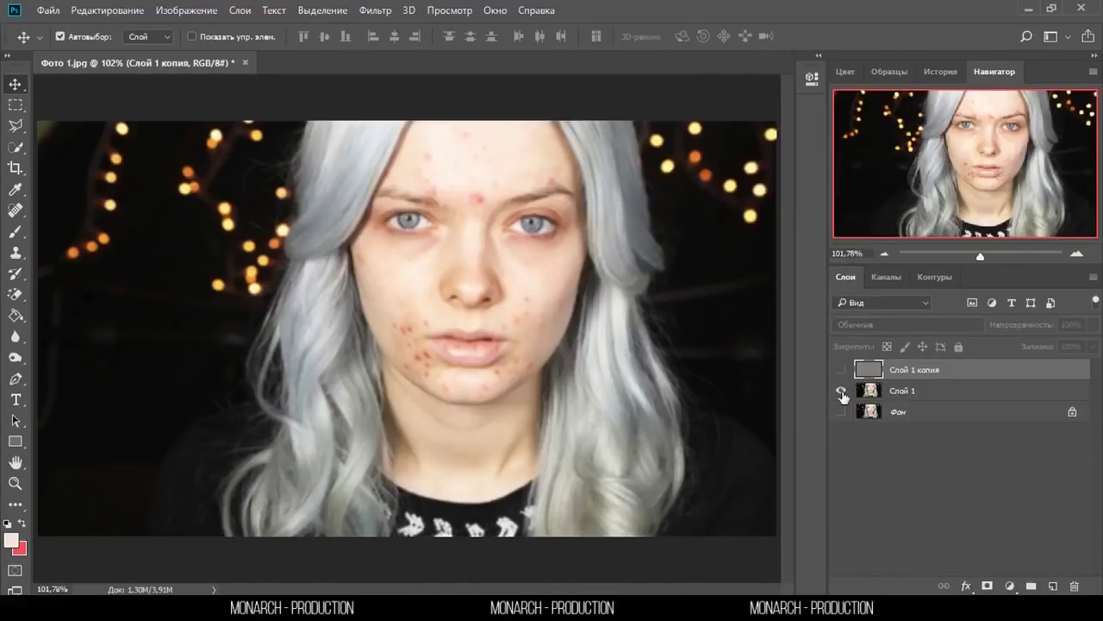
scroll(447, 206, up, 3)
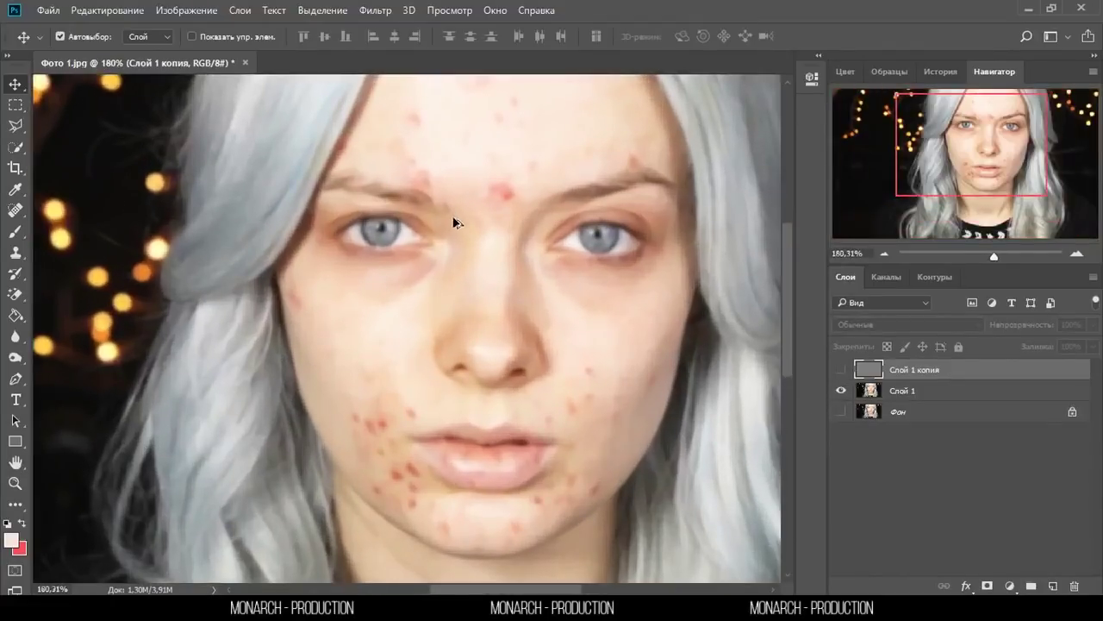
scroll(452, 186, down, 3)
scroll(492, 222, up, 3)
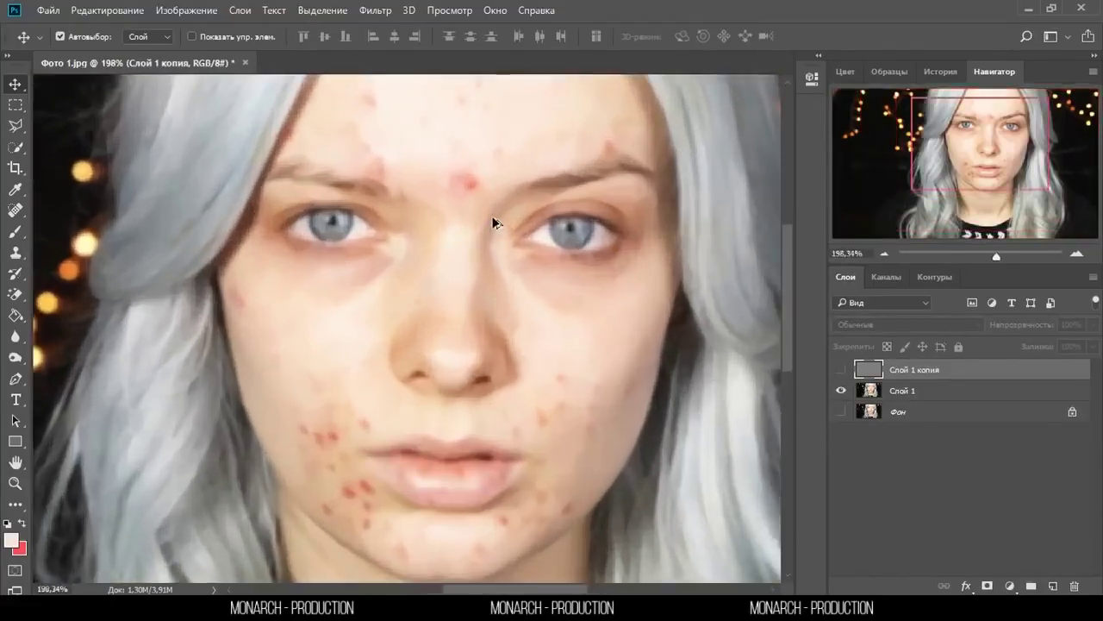
scroll(442, 133, up, 1)
scroll(441, 134, up, 2)
scroll(439, 135, down, 5)
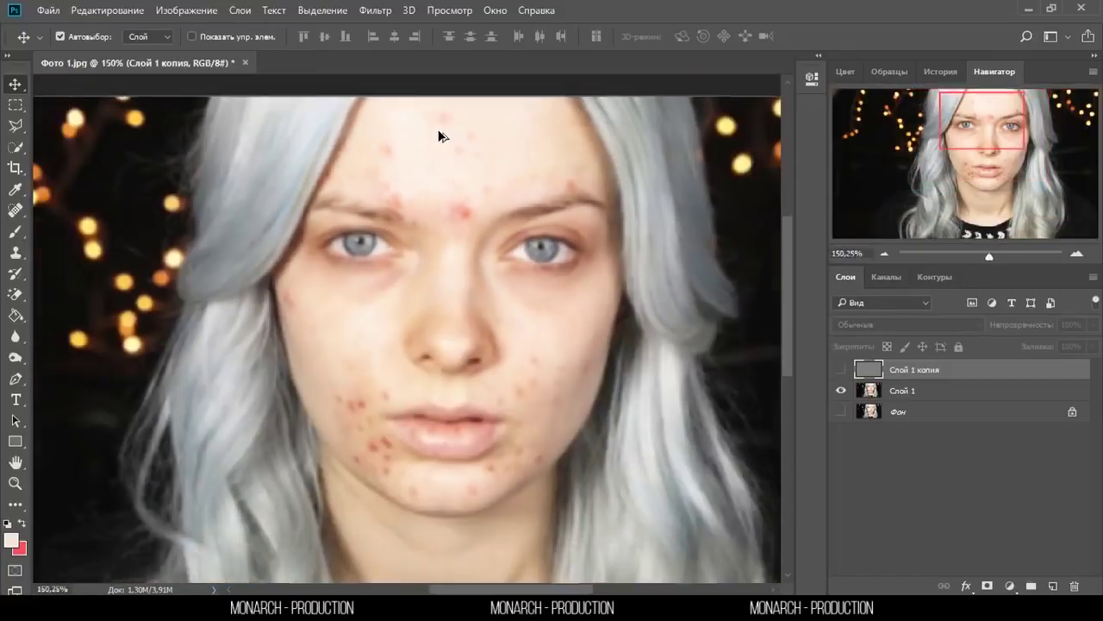
scroll(439, 135, down, 1)
Show the grey texture layer and Фон again and zoom to inspect the skin detail.
click(840, 369)
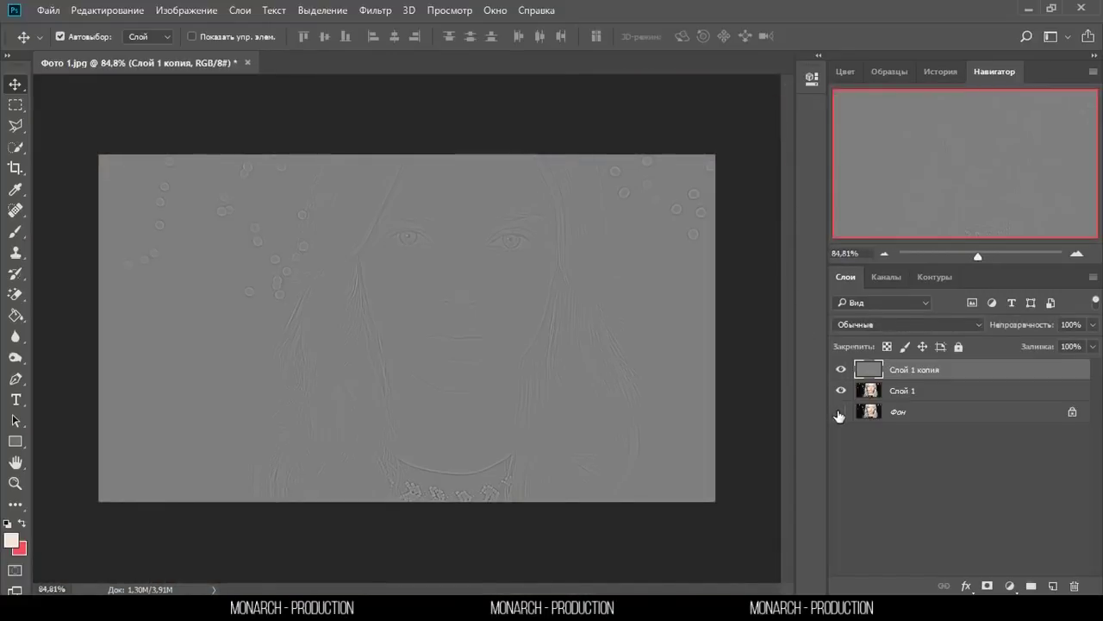
click(841, 411)
scroll(371, 289, up, 3)
scroll(440, 198, up, 3)
scroll(459, 161, down, 2)
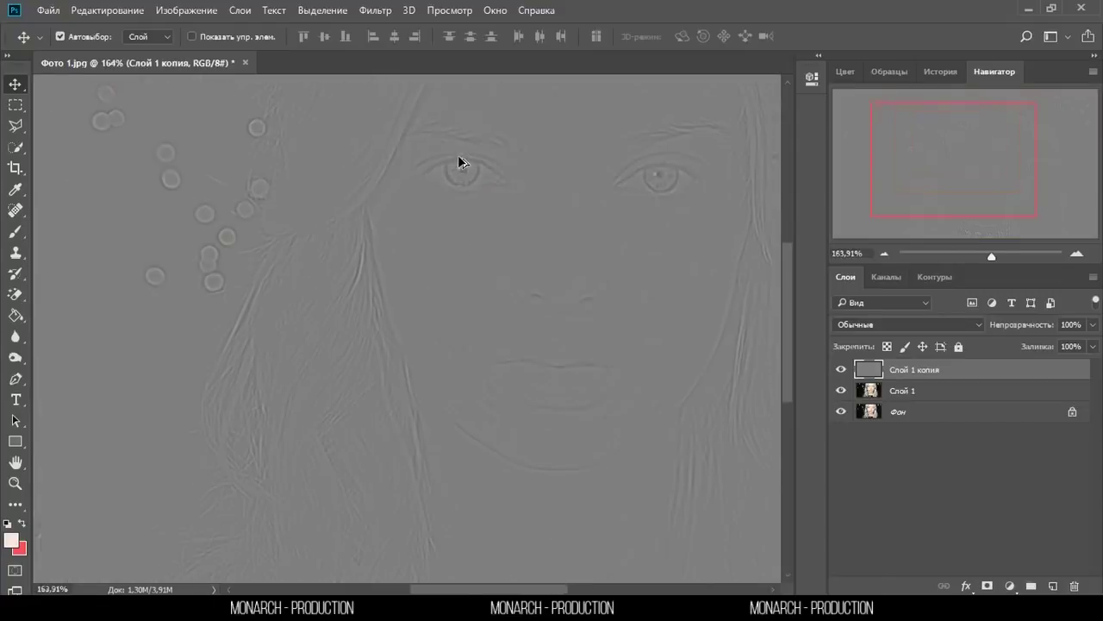
scroll(384, 387, down, 3)
scroll(512, 244, up, 2)
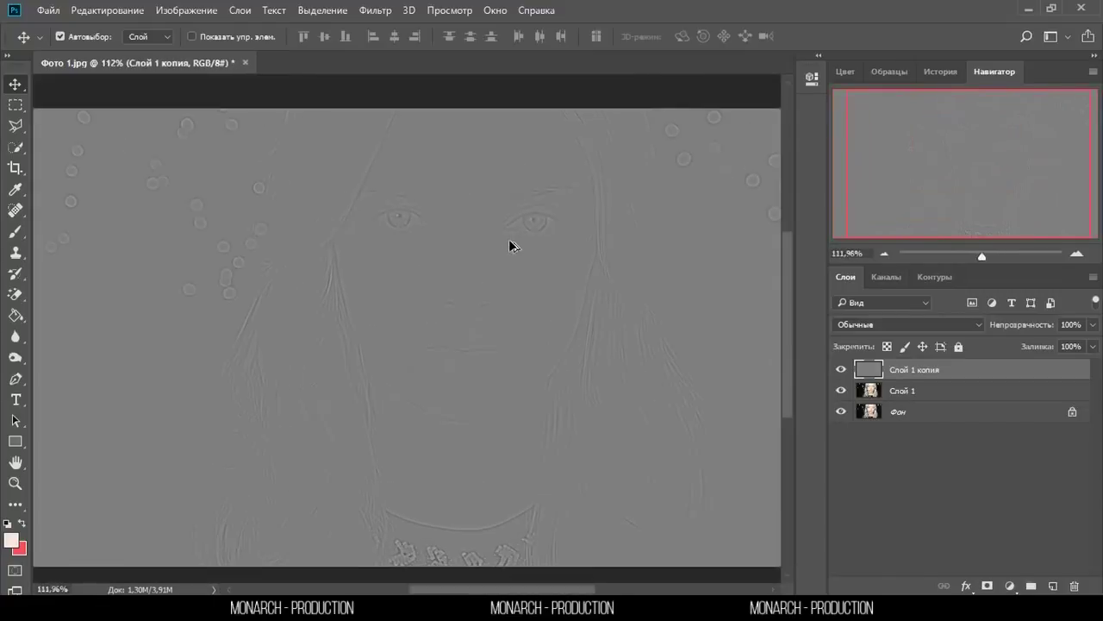
scroll(509, 245, down, 1)
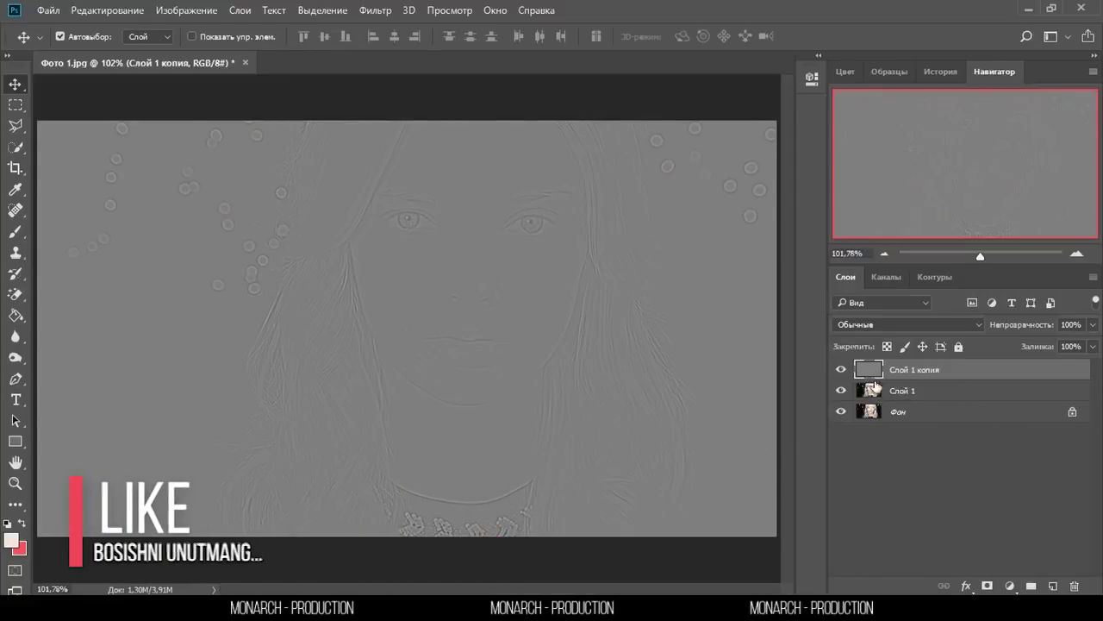
scroll(480, 192, up, 2)
scroll(517, 164, up, 8)
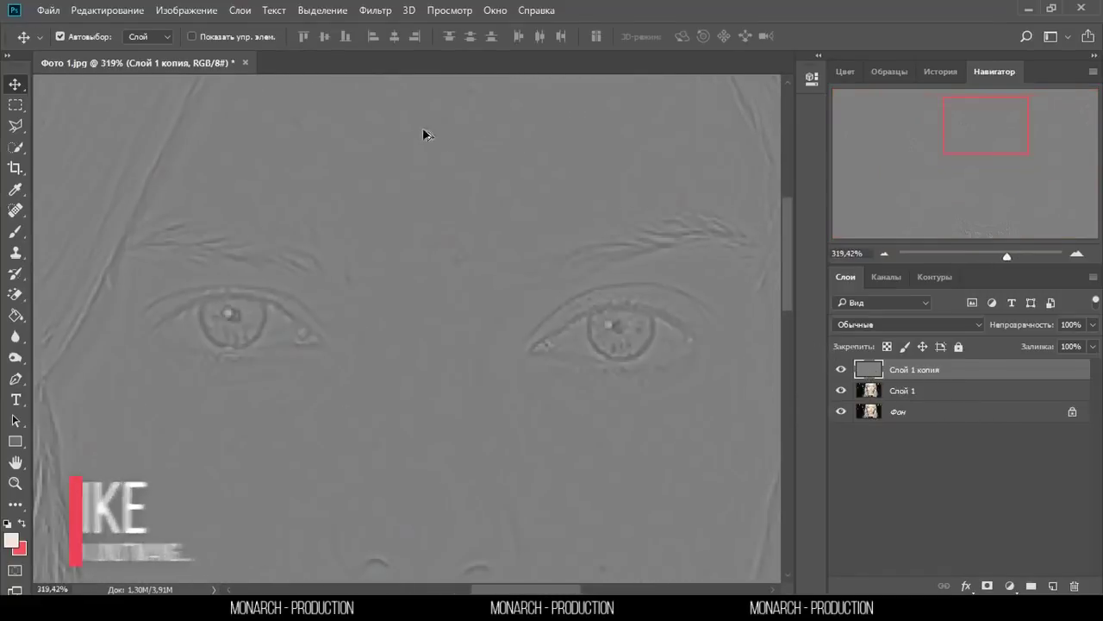
scroll(572, 349, down, 2)
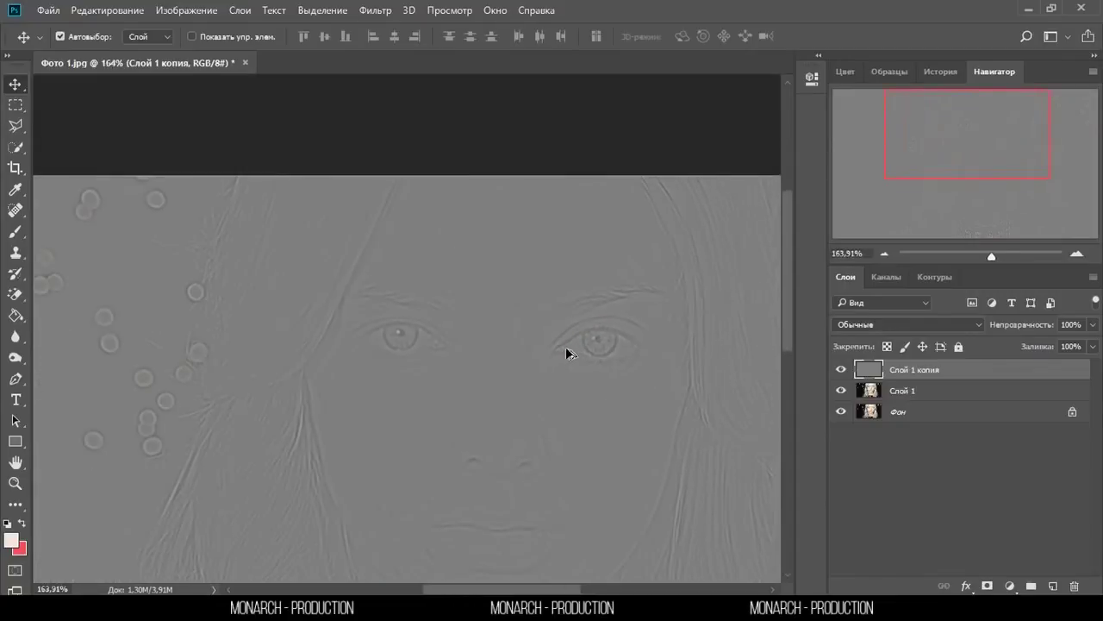
scroll(566, 349, down, 2)
scroll(566, 349, down, 2)
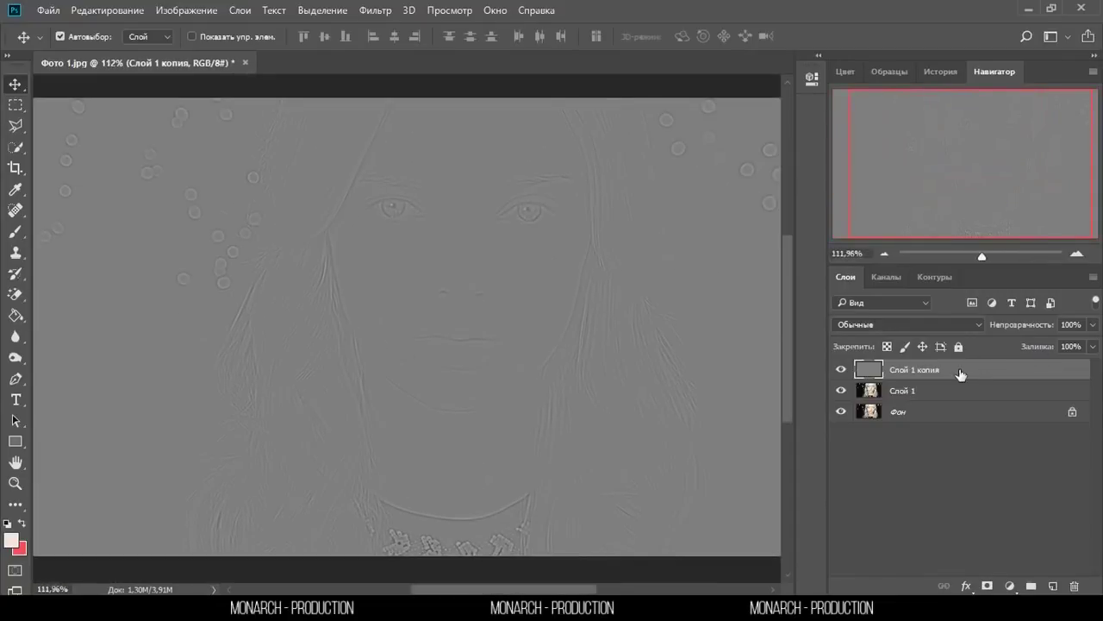
Add Кривые 1 clipped to Слой 1 копия, pulling black and white points inward for high contrast.
click(1016, 585)
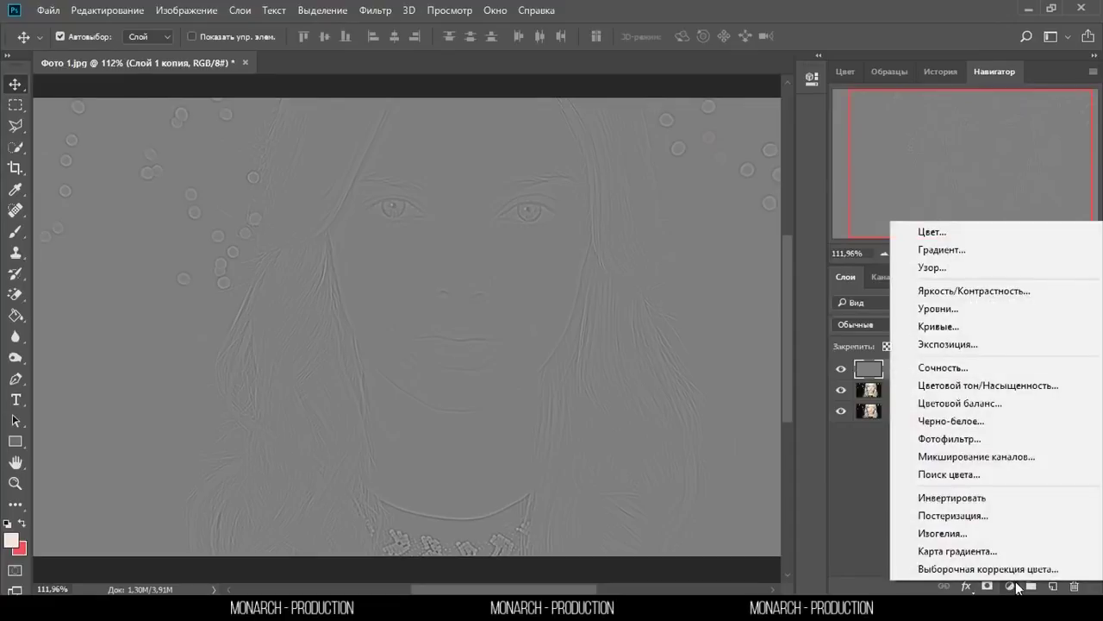
click(954, 323)
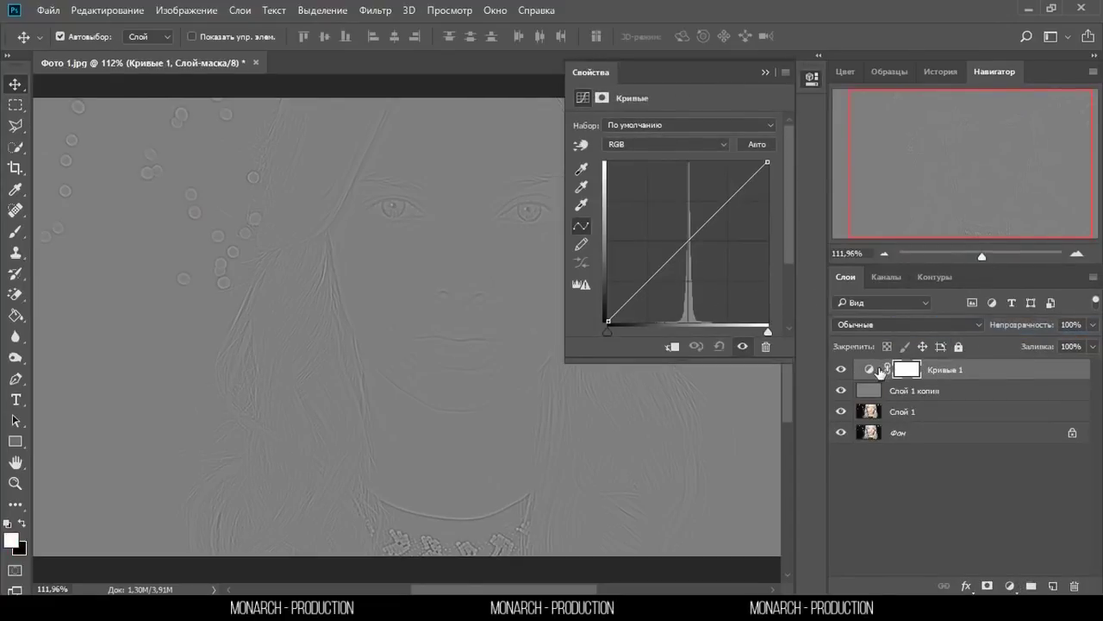
key(alt)
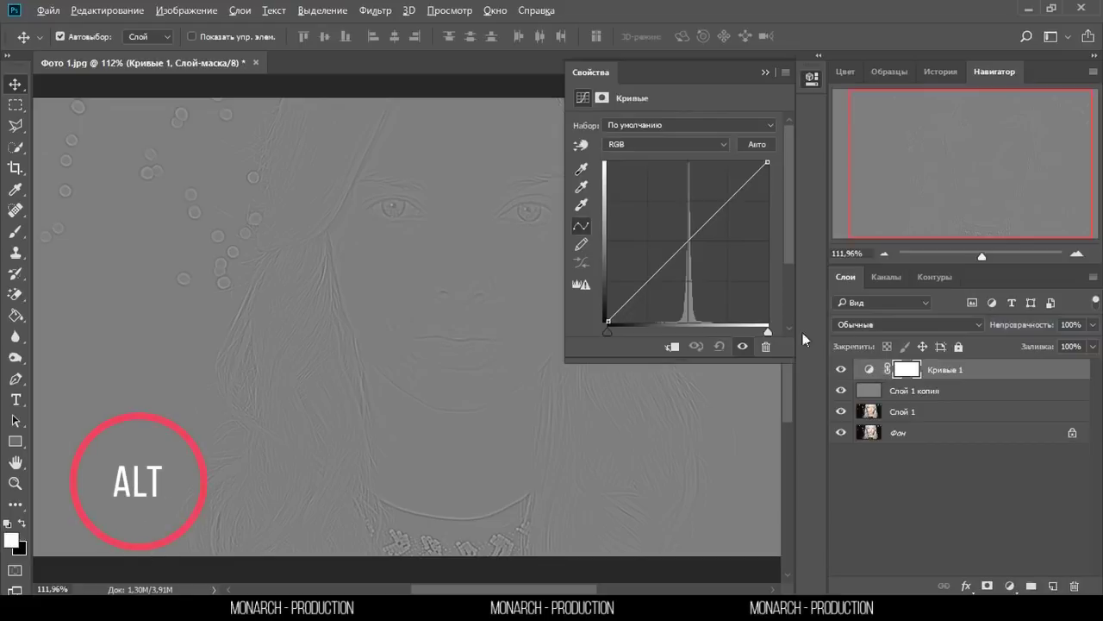
alt+click(875, 390)
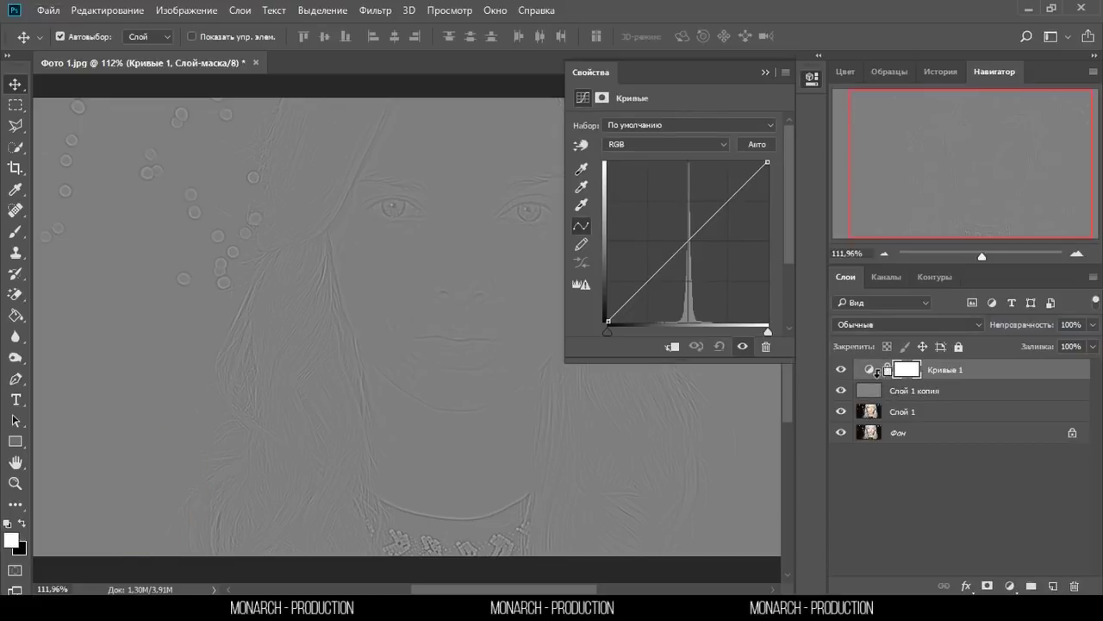
alt+click(869, 374)
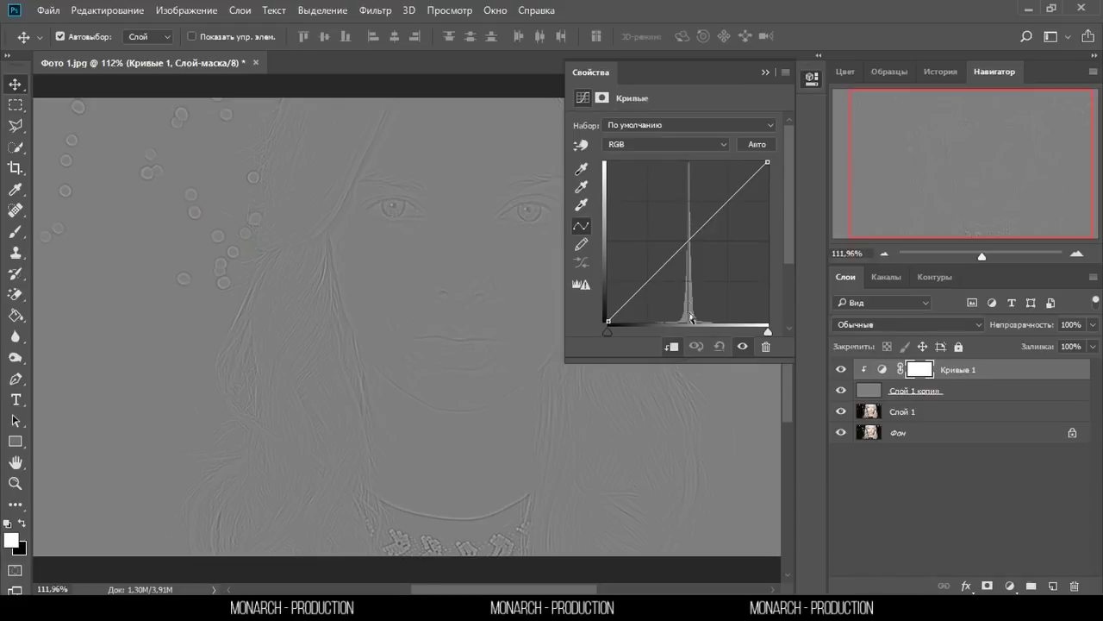
drag(607, 332, 673, 339)
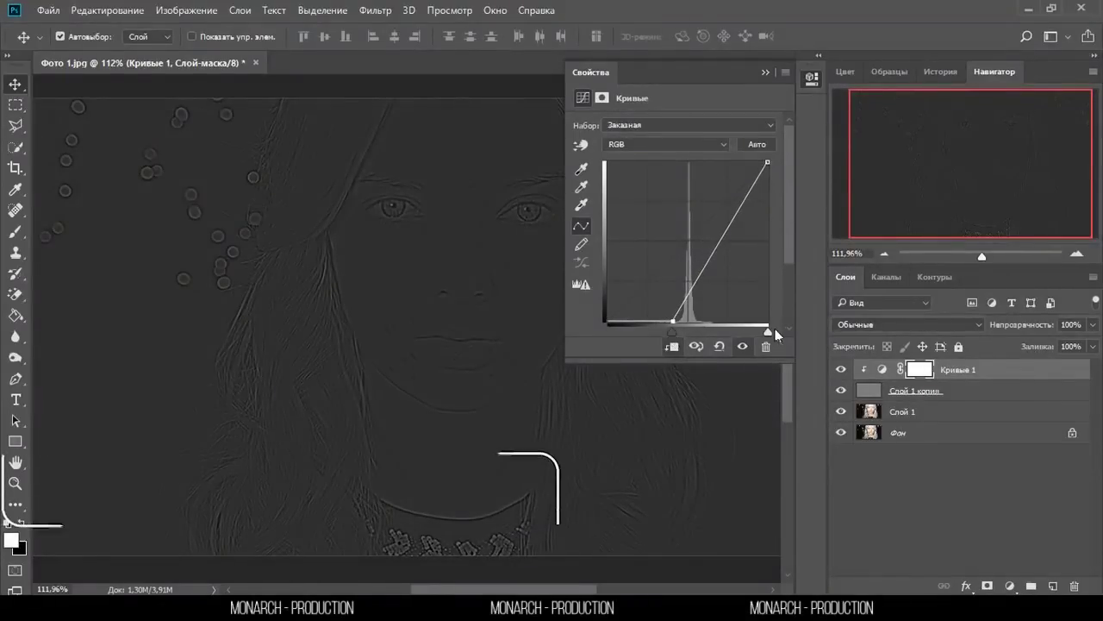
mouse_move(768, 331)
mouse_down()
mouse_move(705, 330)
mouse_move(701, 315)
mouse_move(678, 330)
mouse_move(695, 329)
mouse_up()
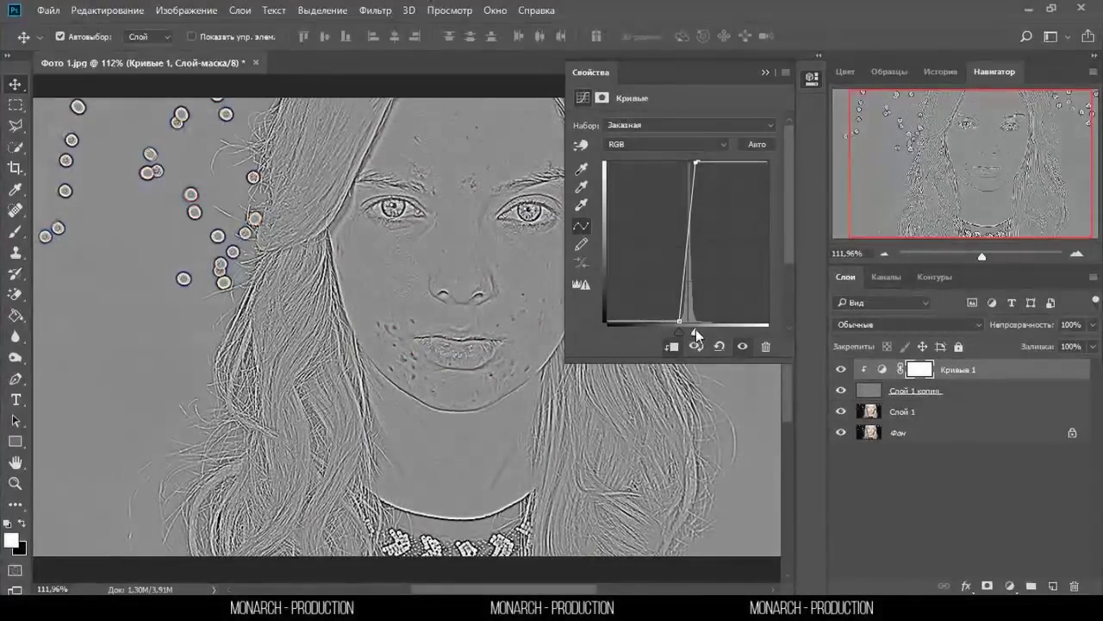
Collapse the Curves properties panel and zoom around the face to view the highlighted blemishes.
click(765, 72)
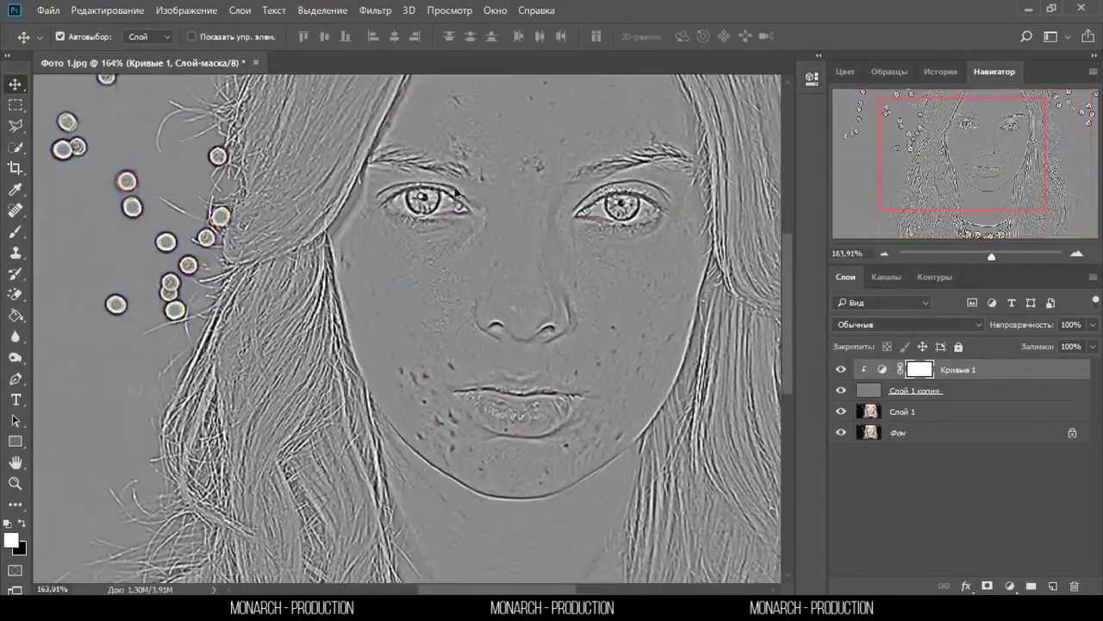
scroll(505, 178, down, 2)
scroll(506, 178, up, 2)
scroll(504, 176, up, 2)
scroll(505, 175, down, 3)
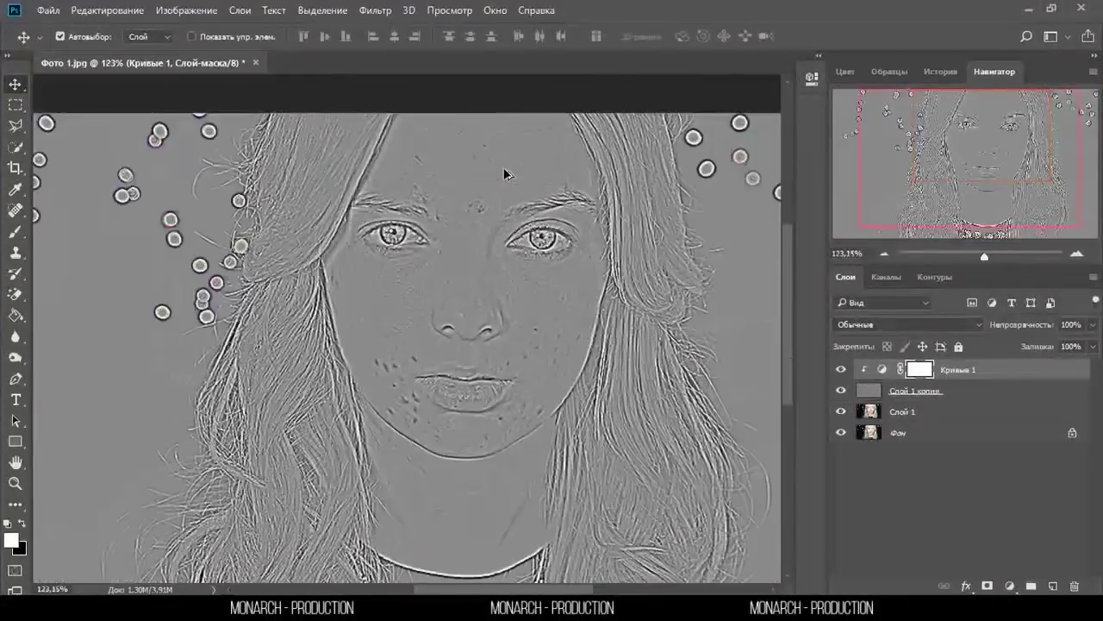
scroll(425, 253, down, 1)
scroll(425, 253, down, 1)
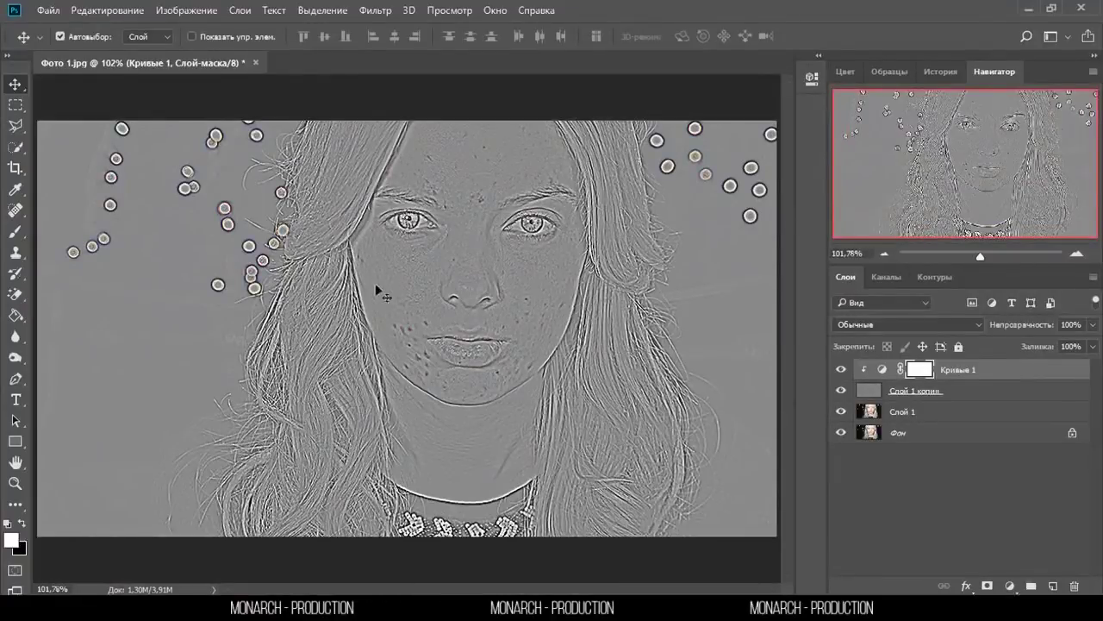
scroll(454, 390, up, 2)
scroll(411, 245, down, 2)
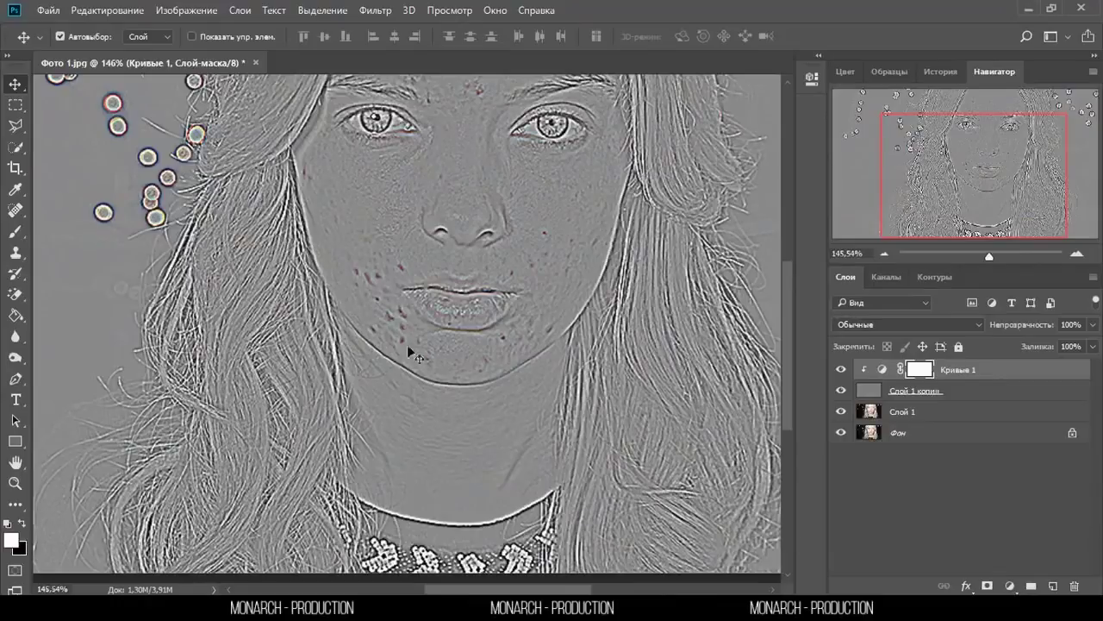
scroll(523, 335, down, 1)
scroll(524, 326, up, 2)
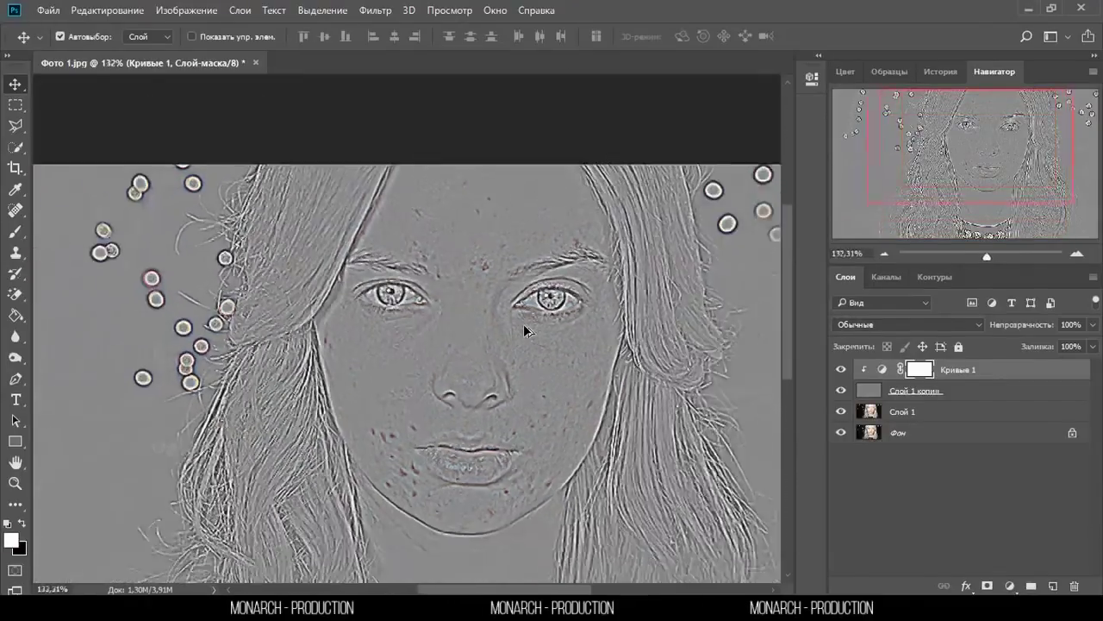
scroll(523, 324, down, 1)
Make the grey high-pass layer Слой 1 копия the active layer.
click(935, 391)
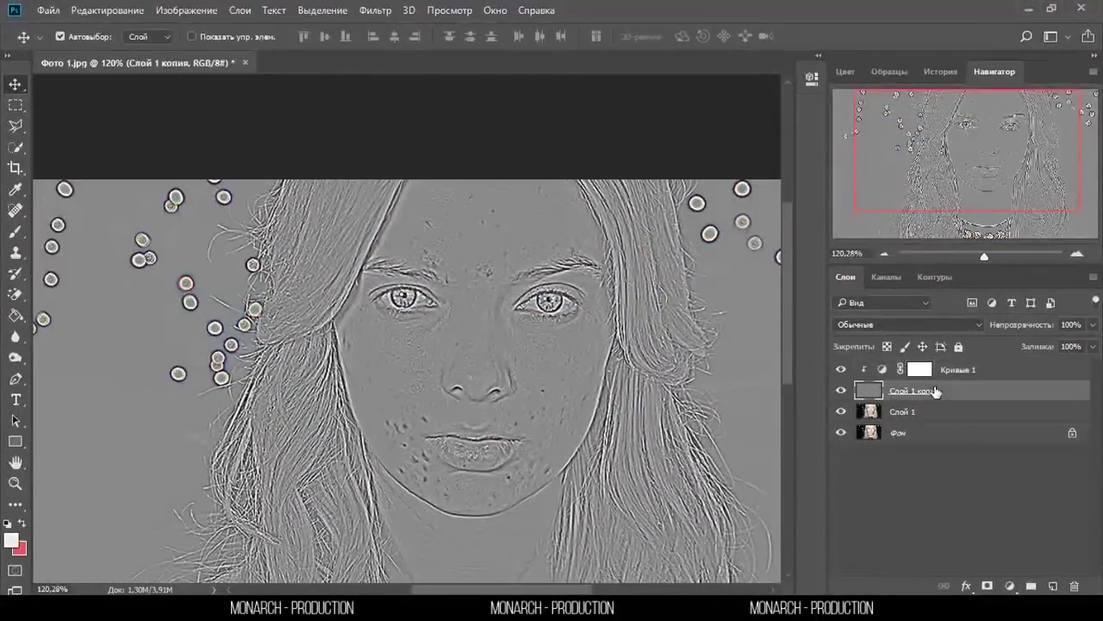
scroll(261, 360, up, 1)
scroll(612, 413, up, 2)
scroll(632, 401, down, 2)
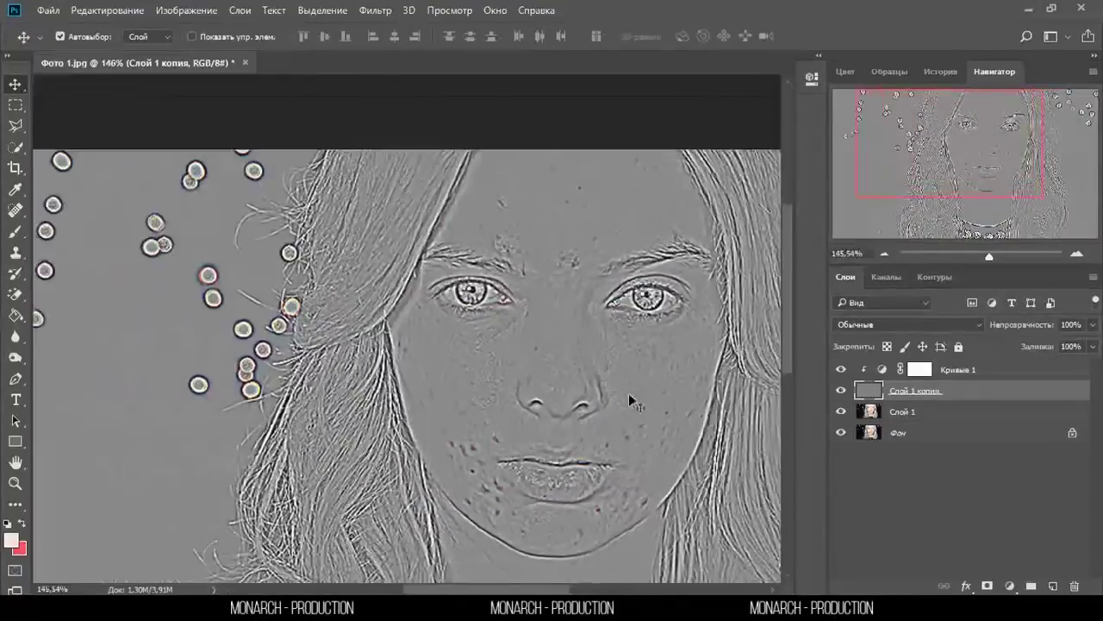
Choose the Clone Stamp with a 10 px, 100% hardness brush and zoom in on the face.
click(14, 254)
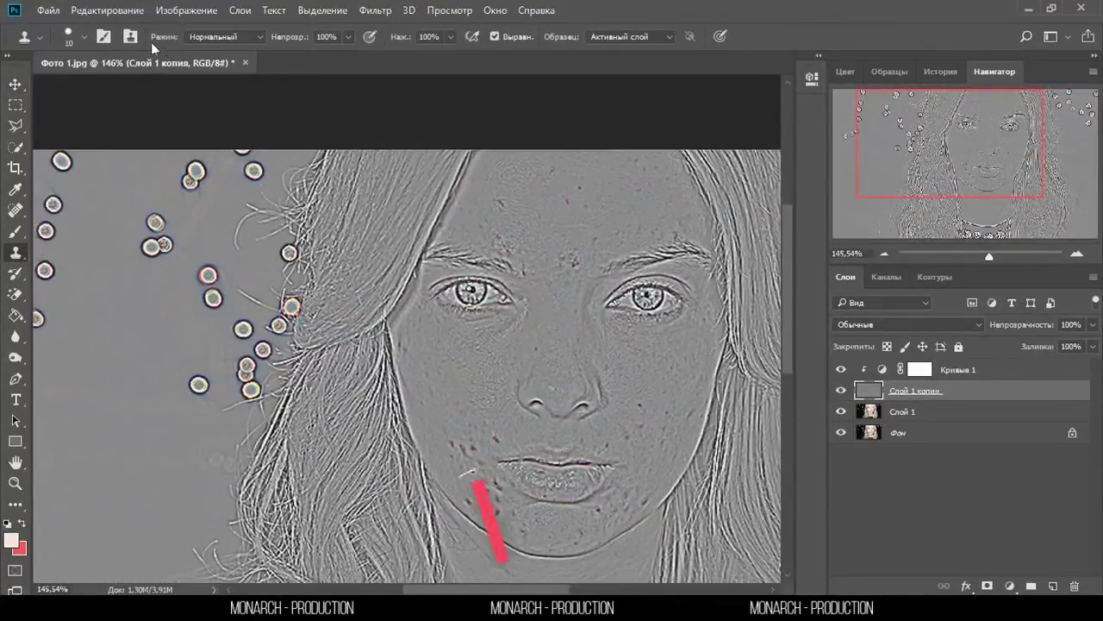
click(83, 37)
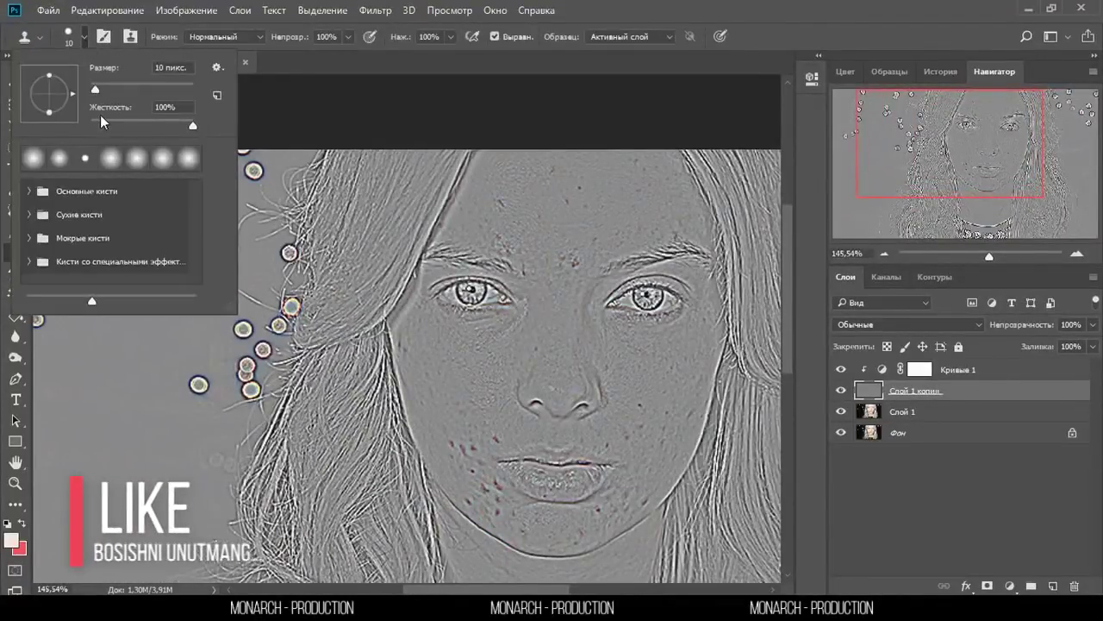
click(495, 9)
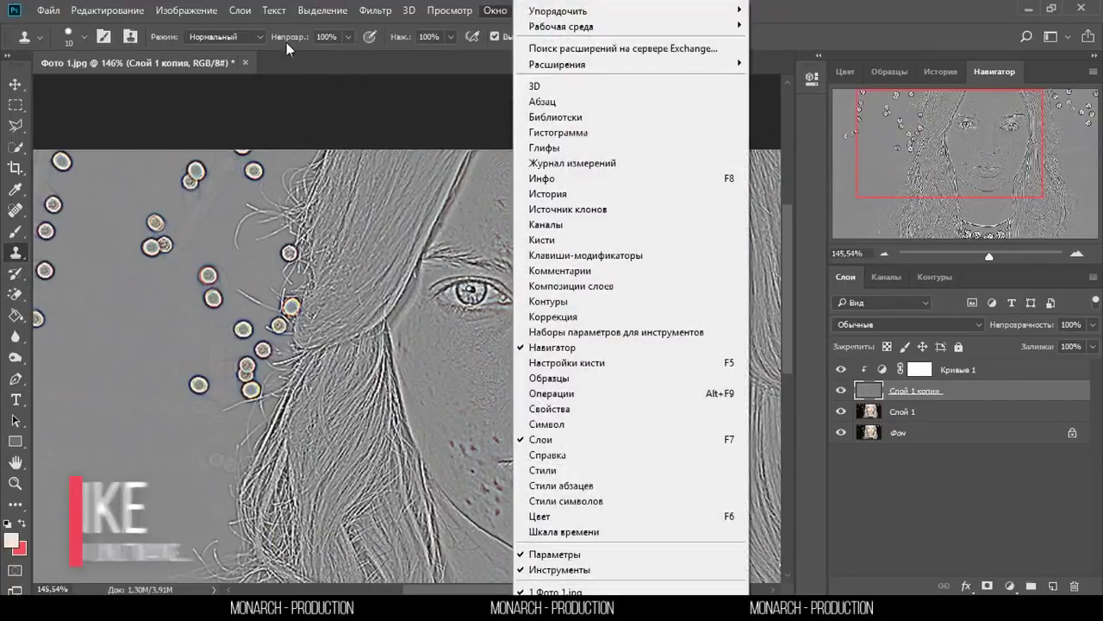
click(286, 42)
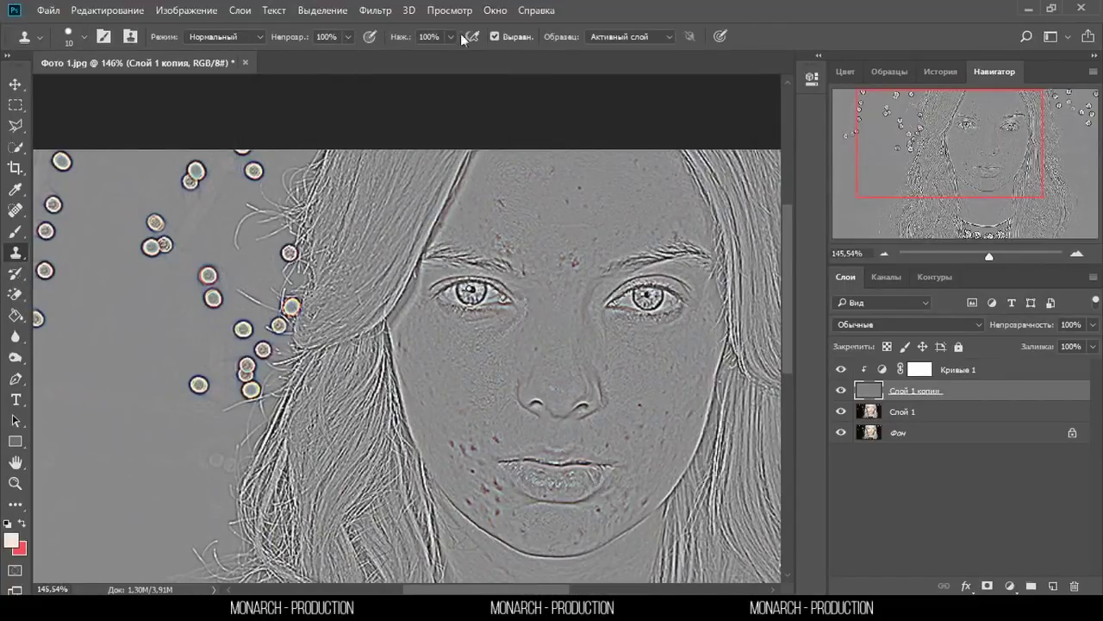
scroll(743, 289, up, 2)
scroll(743, 293, up, 2)
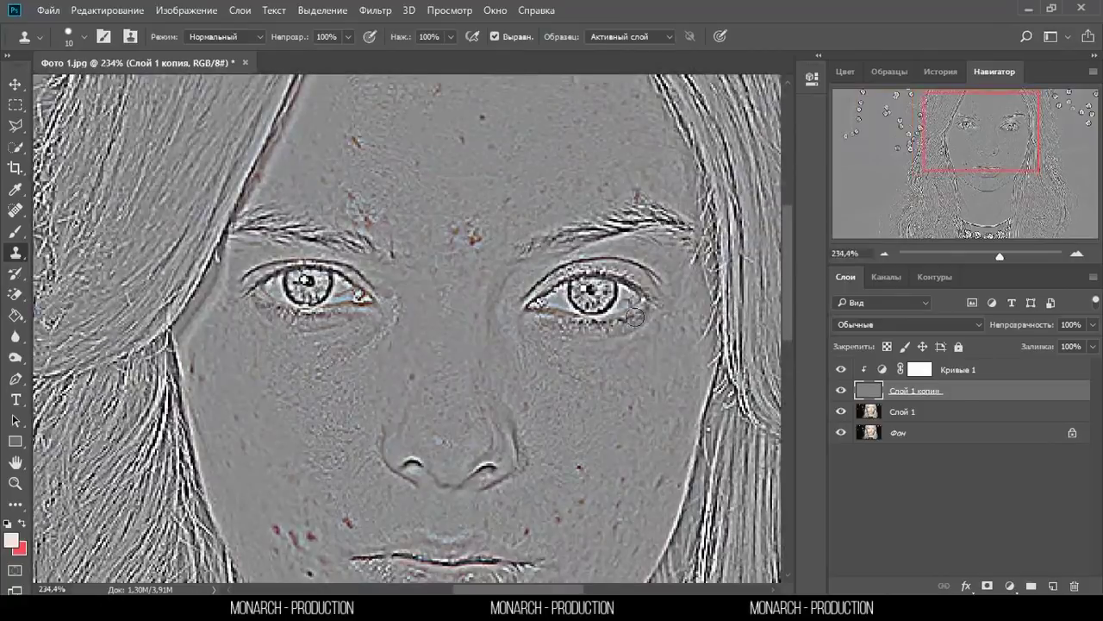
scroll(508, 310, down, 3)
scroll(509, 310, down, 1)
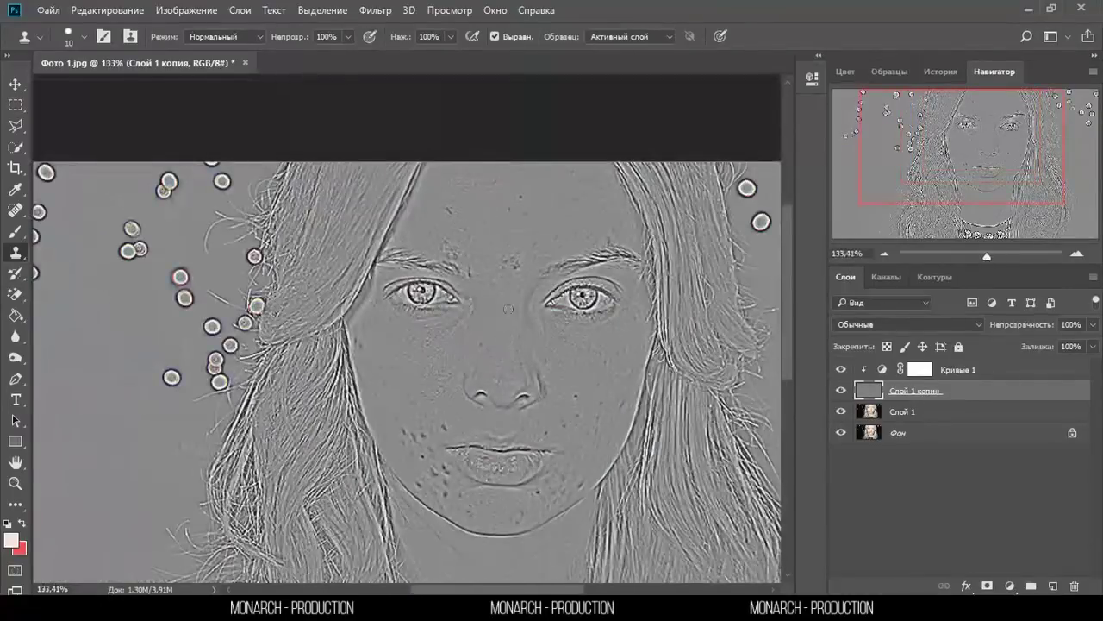
scroll(508, 246, up, 1)
scroll(512, 259, up, 1)
scroll(515, 276, up, 1)
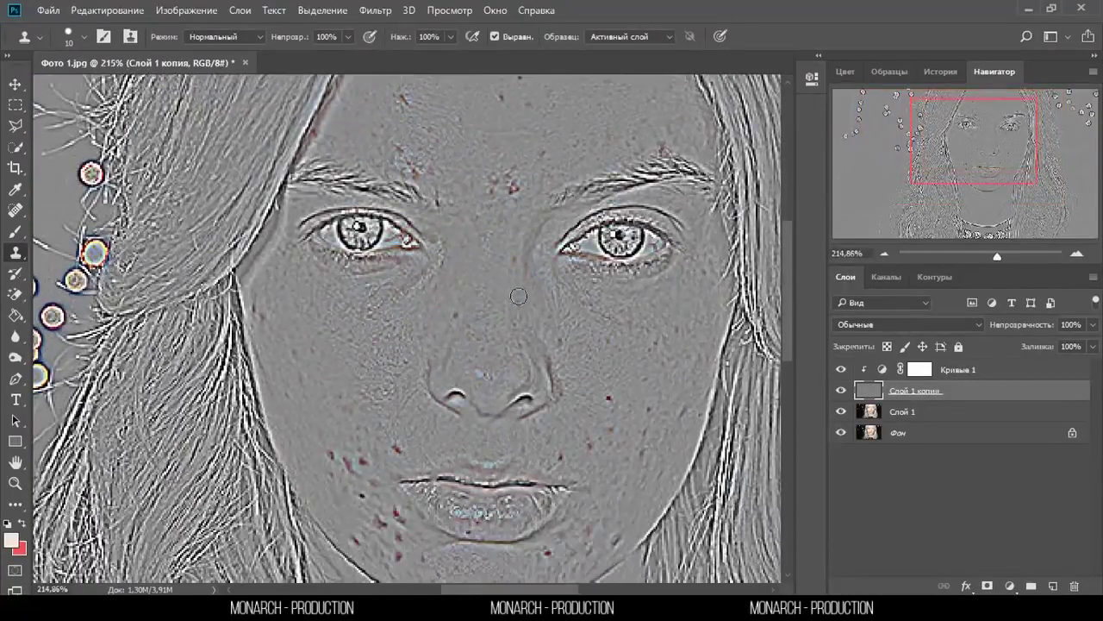
scroll(517, 297, up, 1)
scroll(406, 372, down, 2)
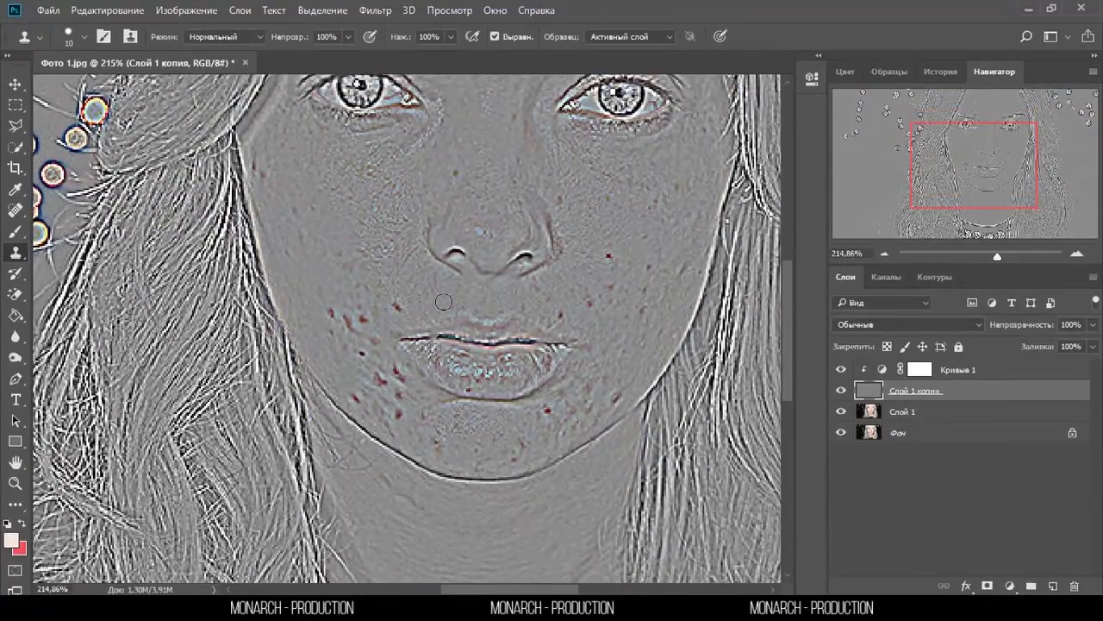
Sample clean skin and clone it over the cheek and lip-side blemishes.
key(alt)
drag(330, 312, 362, 319)
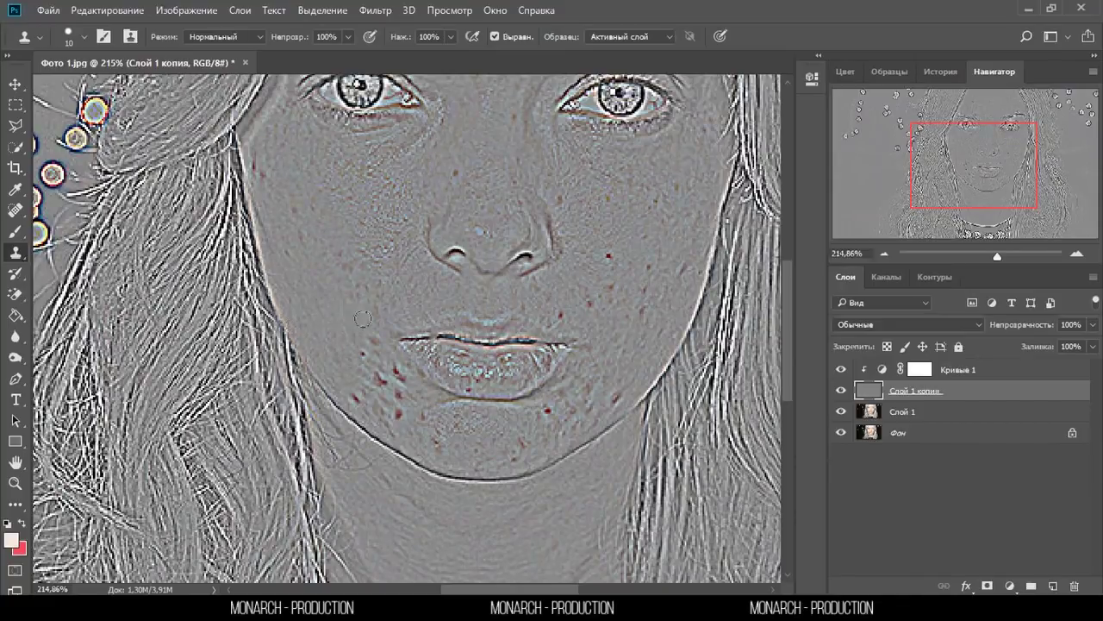
mouse_move(366, 409)
mouse_down()
mouse_move(384, 404)
mouse_move(362, 395)
mouse_up()
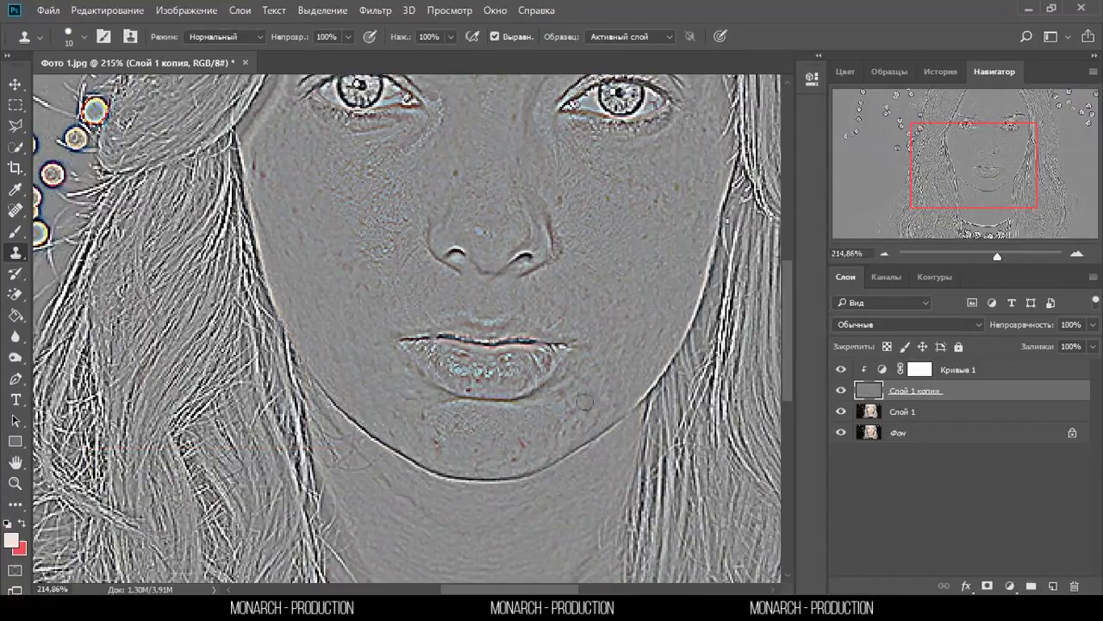
Clone clean texture over the reddish spots between the brows and on the forehead.
scroll(453, 442, up, 3)
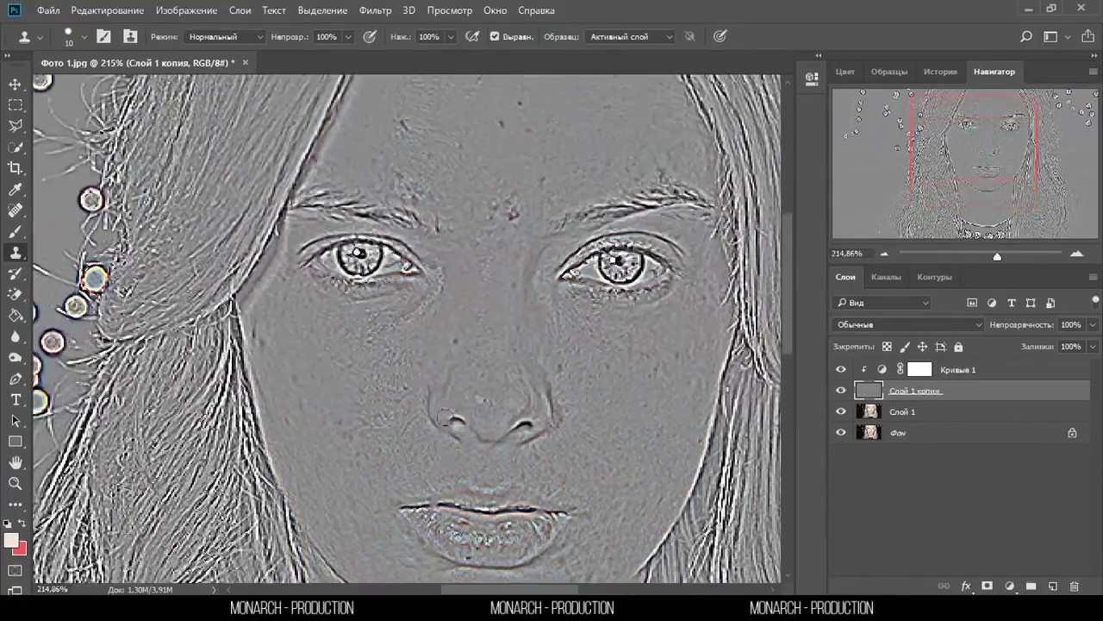
scroll(379, 362, up, 3)
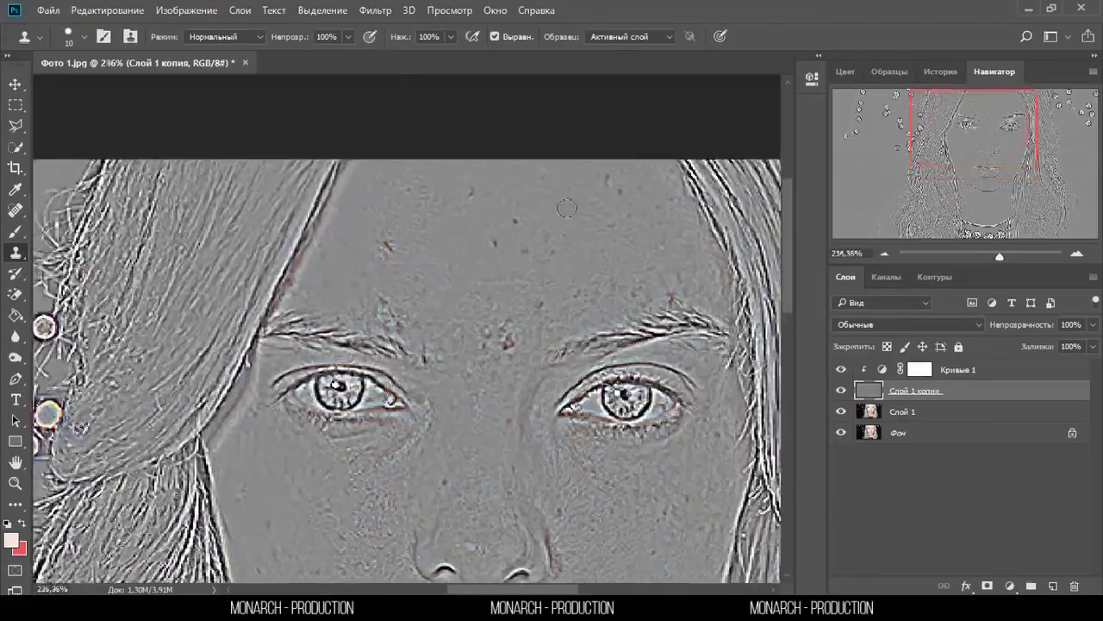
scroll(328, 327, up, 2)
alt+click(307, 315)
drag(328, 319, 396, 354)
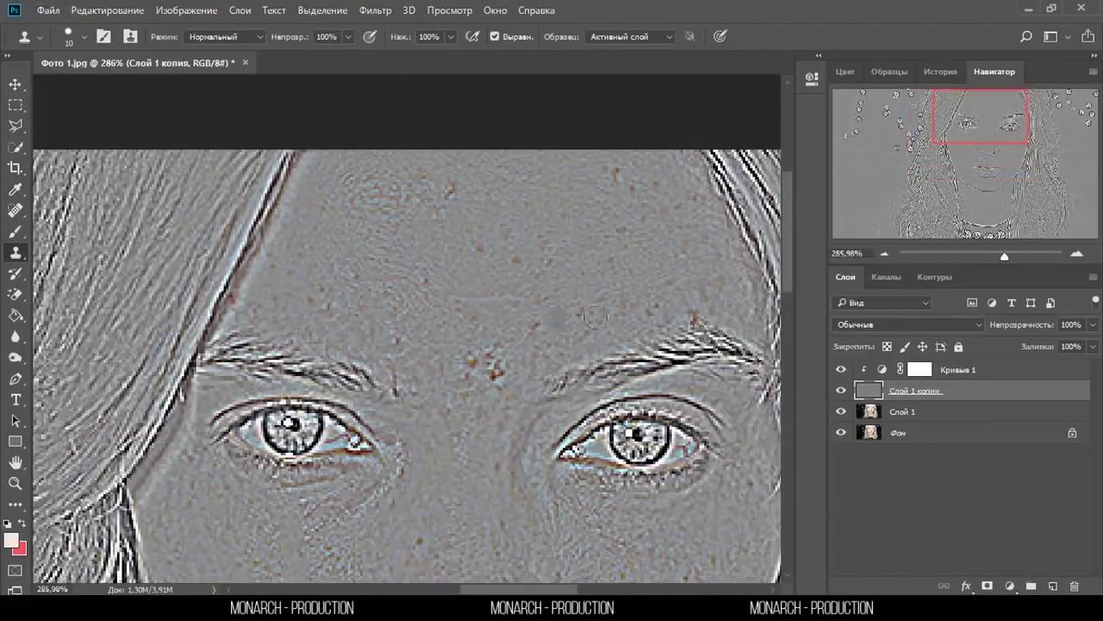
drag(495, 362, 483, 383)
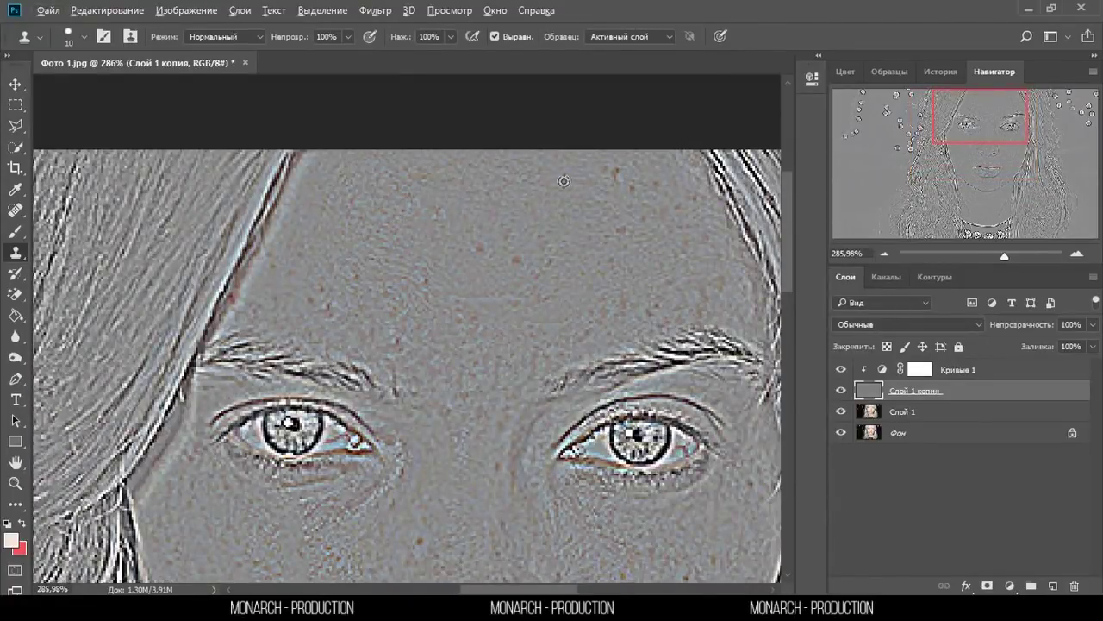
Zoom around the portrait to review the cloned areas, ending with the whole face in view.
scroll(440, 246, down, 1)
scroll(230, 250, up, 5)
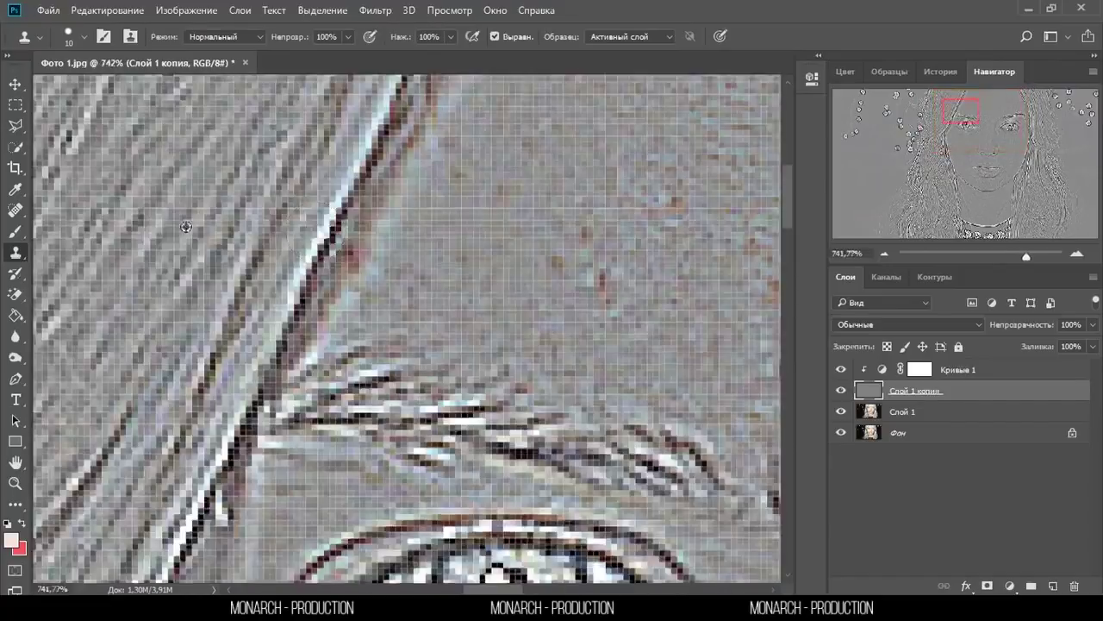
scroll(230, 250, down, 3)
scroll(345, 259, down, 4)
scroll(473, 272, up, 2)
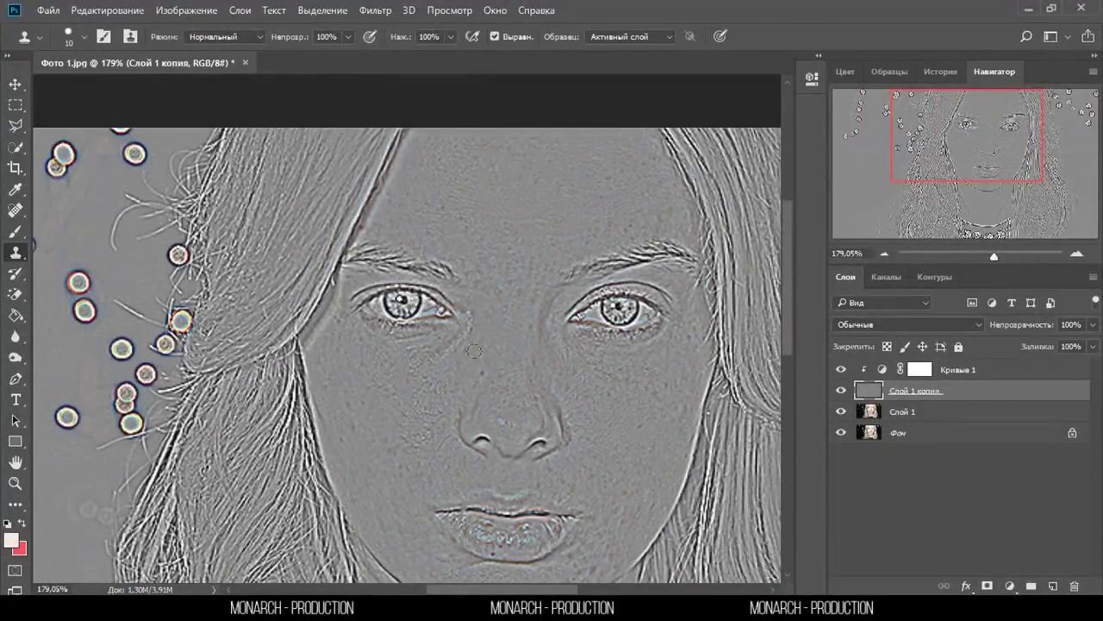
scroll(474, 351, down, 2)
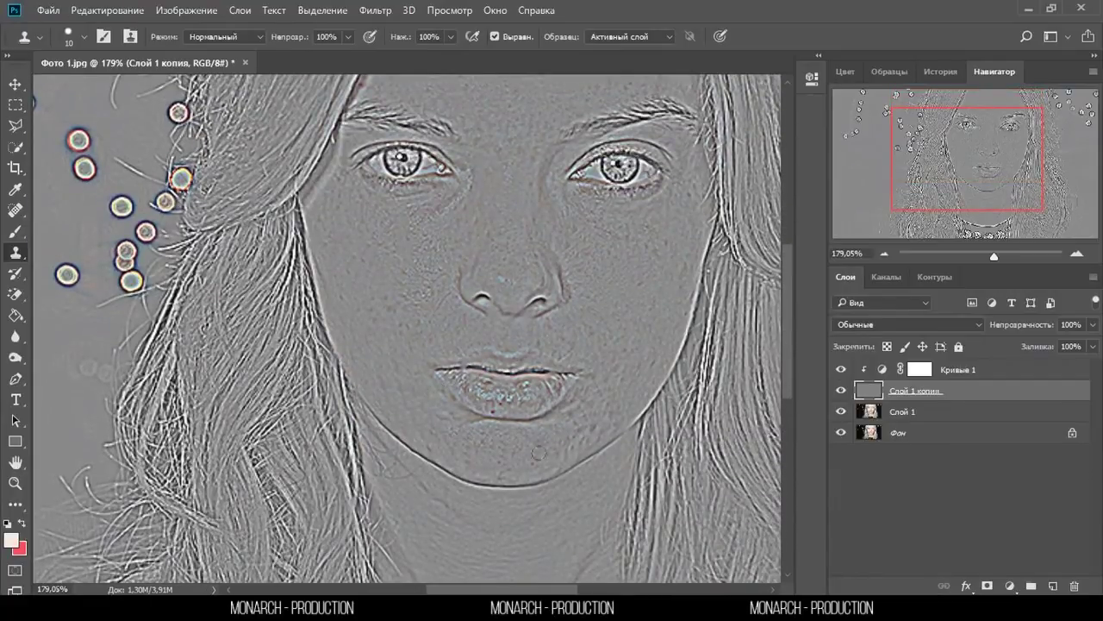
scroll(539, 453, up, 2)
scroll(488, 278, down, 1)
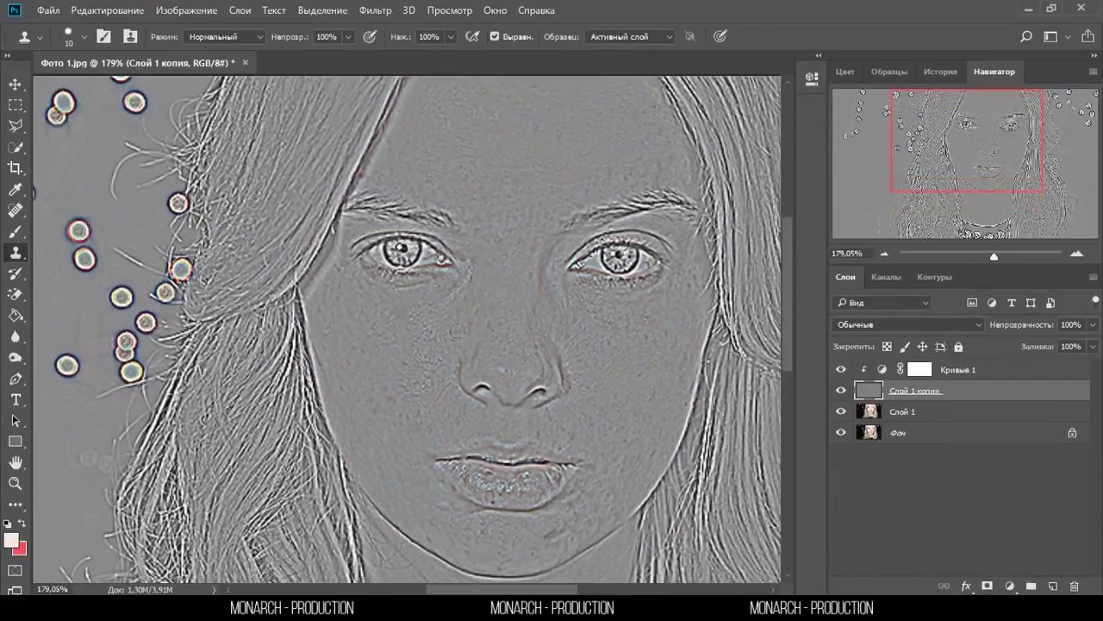
scroll(570, 316, down, 3)
scroll(535, 310, up, 2)
scroll(526, 306, up, 1)
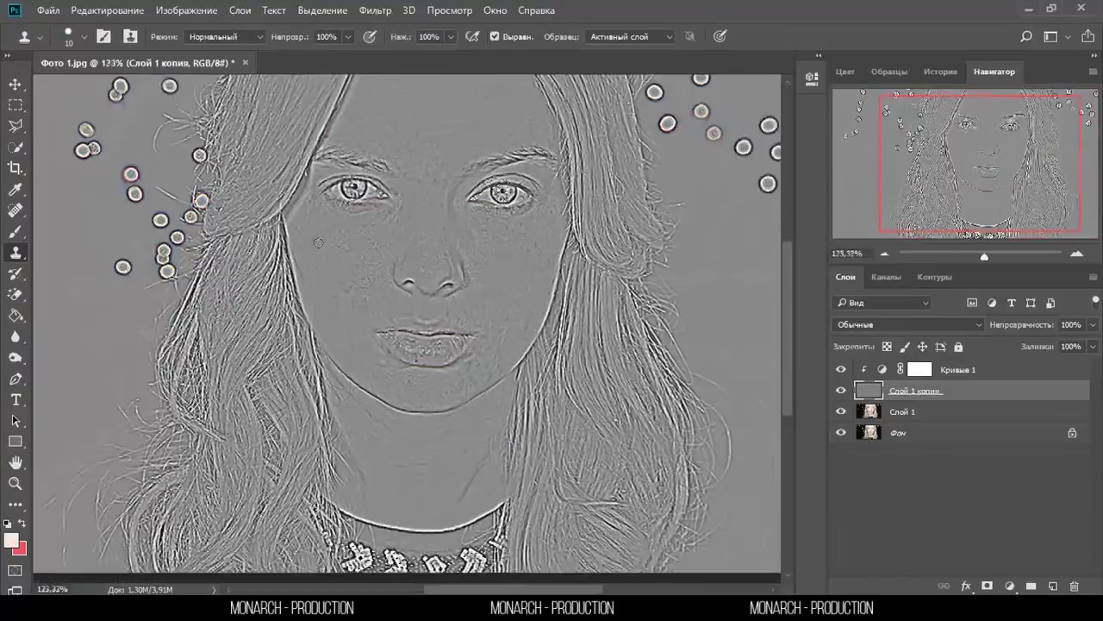
scroll(520, 304, up, 3)
scroll(520, 304, down, 5)
scroll(526, 307, up, 5)
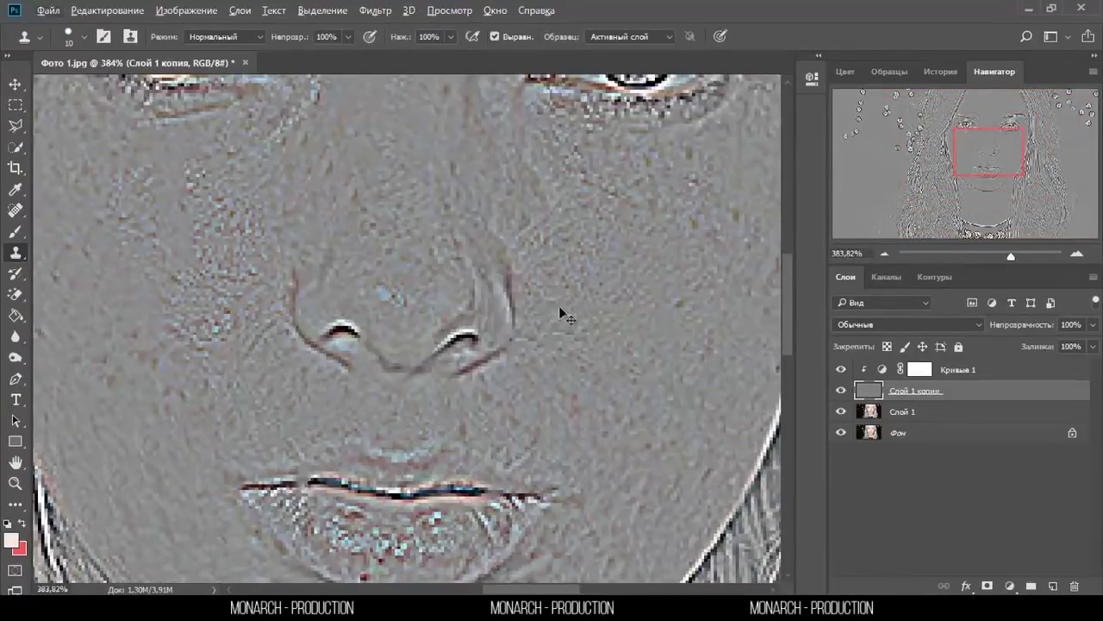
scroll(560, 366, down, 4)
Set Слой 1 копия to the Линейный свет (Linear Light) blend mode and switch to the Move tool.
scroll(488, 273, down, 1)
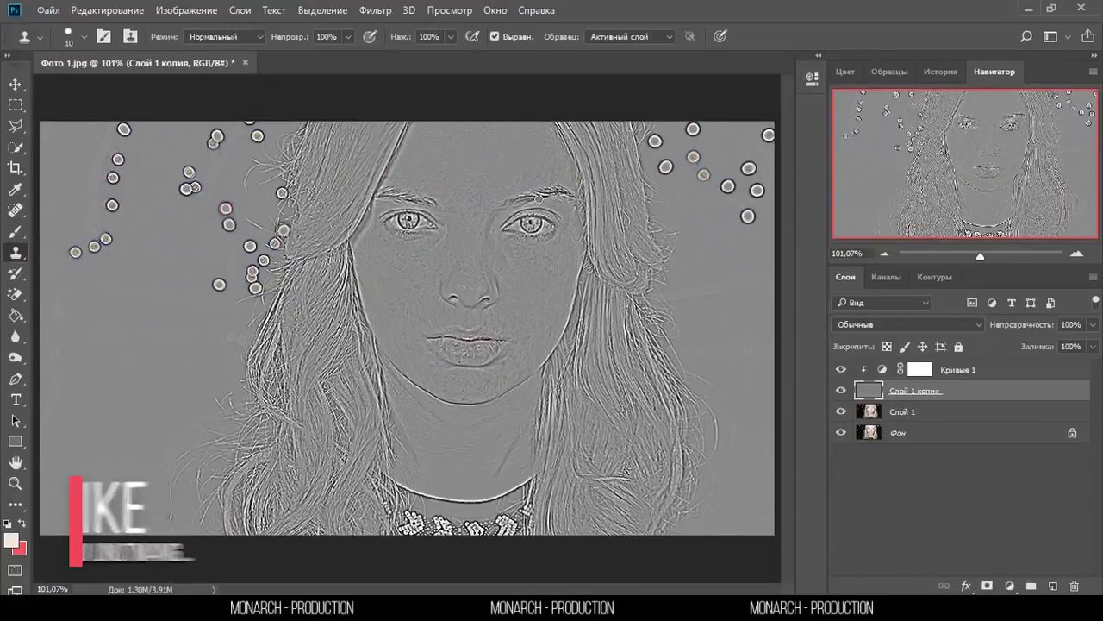
scroll(548, 189, up, 2)
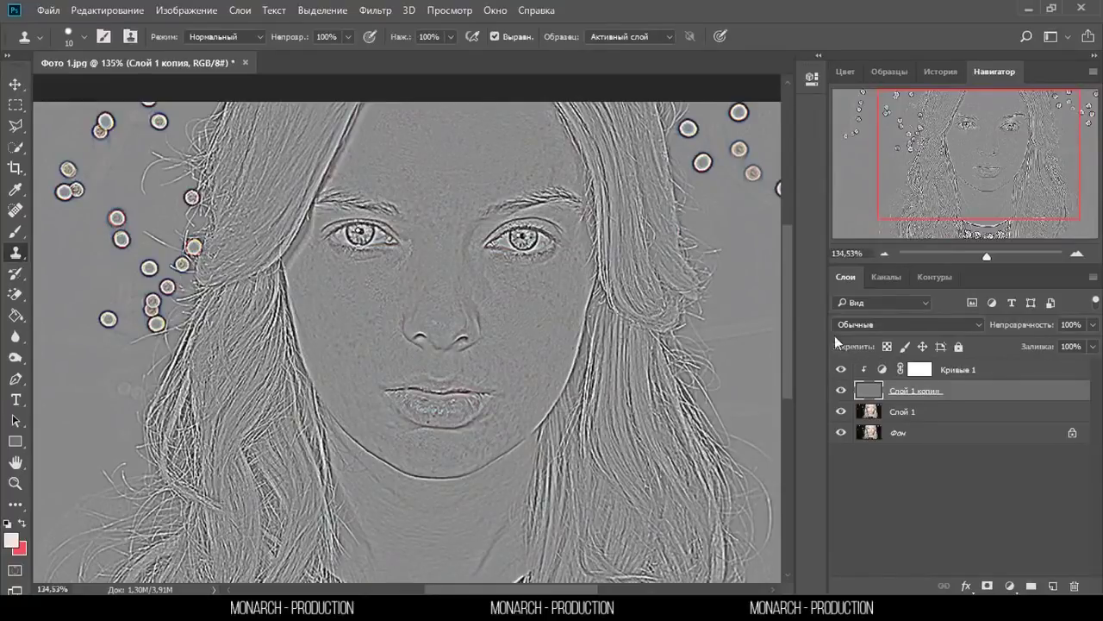
click(882, 328)
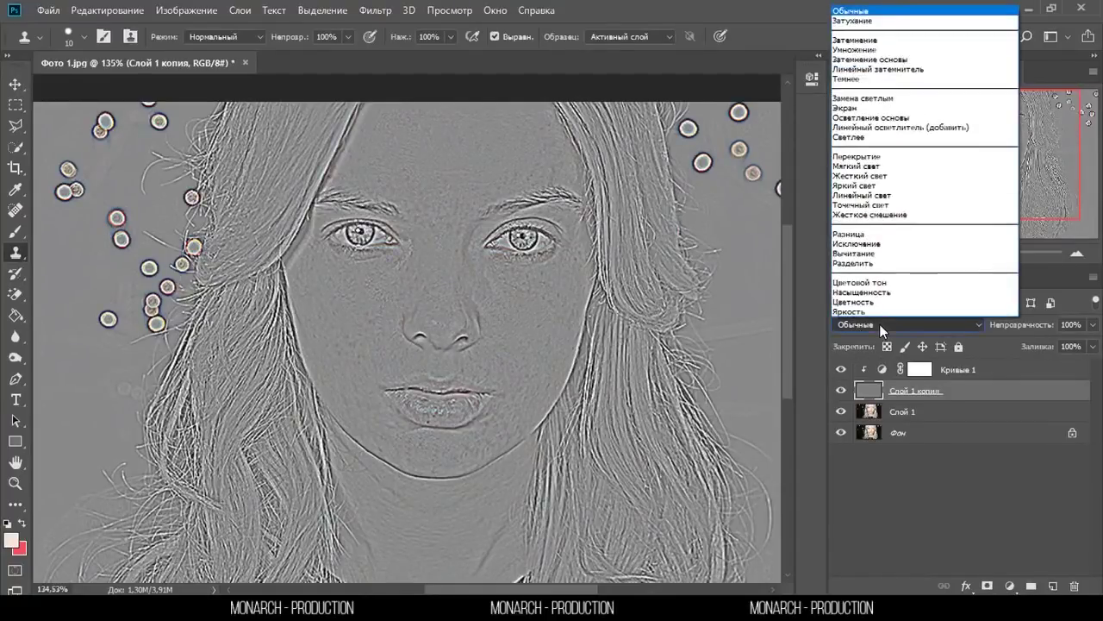
click(874, 196)
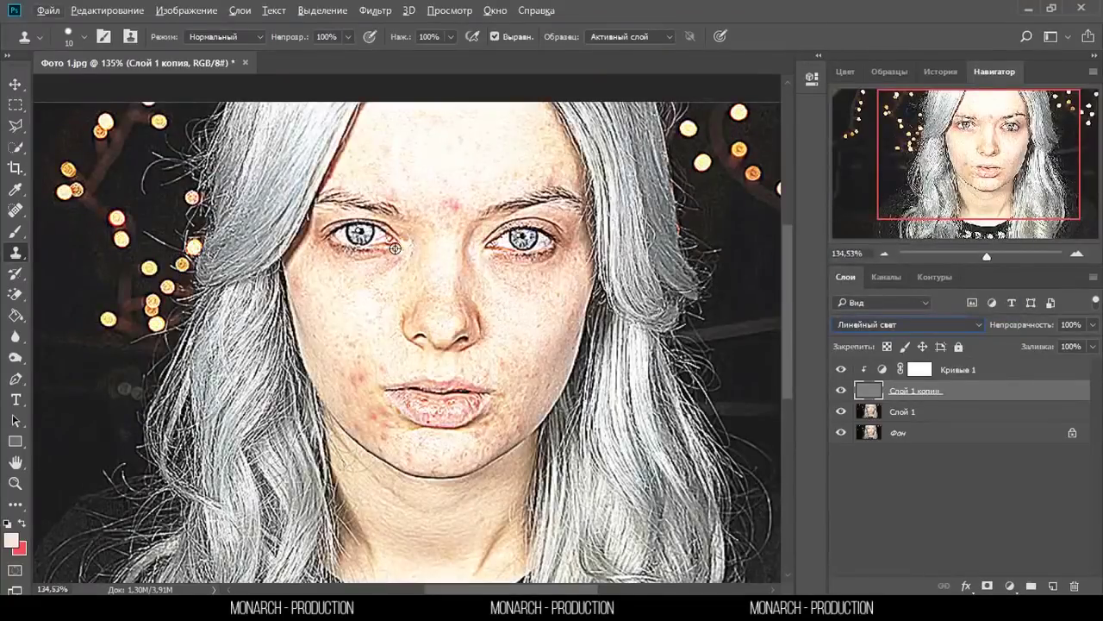
click(16, 84)
scroll(457, 330, down, 2)
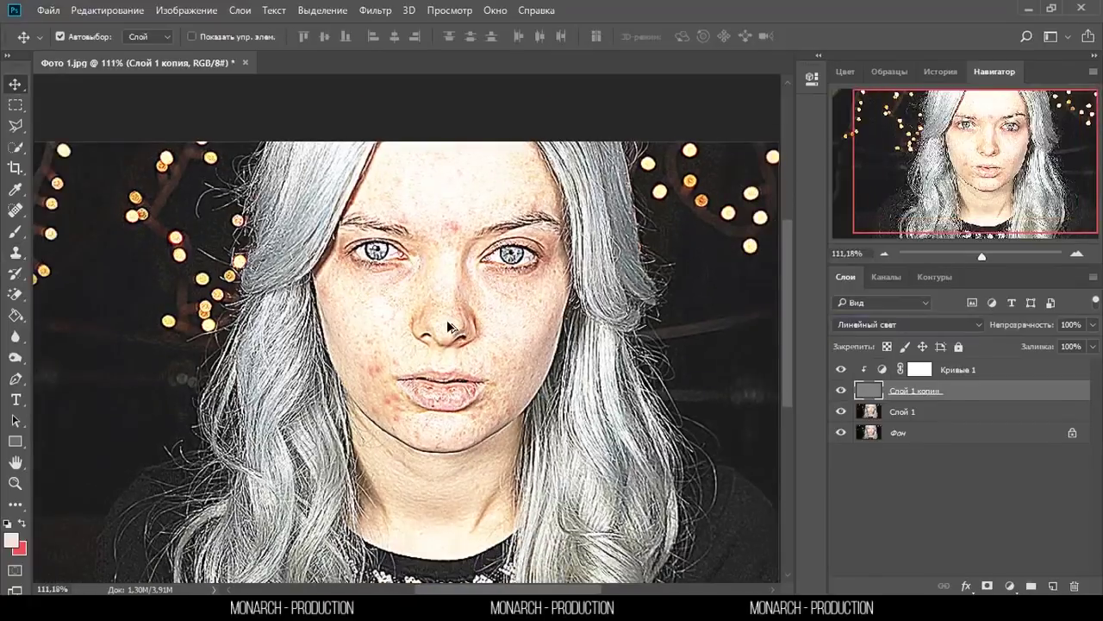
scroll(447, 320, down, 1)
scroll(446, 320, up, 3)
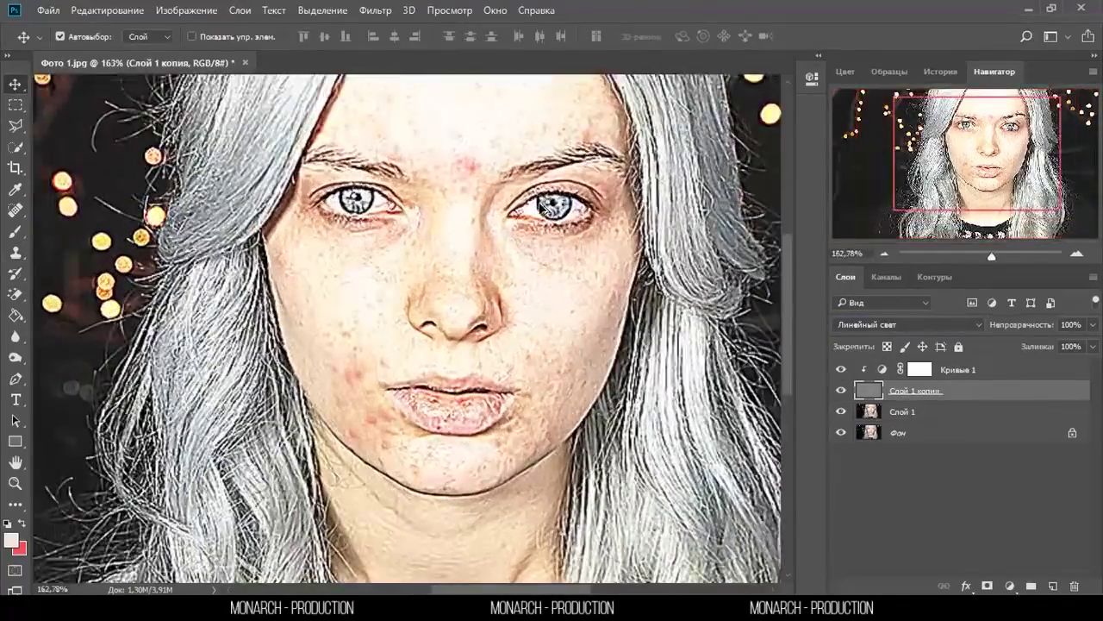
scroll(538, 202, down, 2)
scroll(538, 201, down, 1)
scroll(538, 202, up, 3)
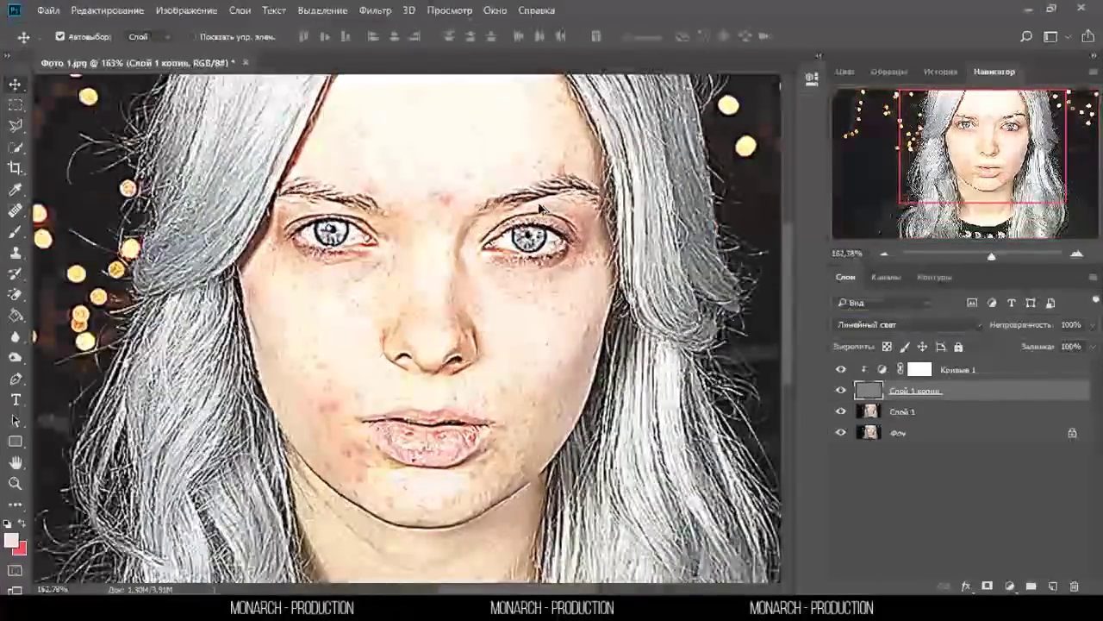
Turn off the Кривые 1 curves layer and inspect the now natural-looking portrait.
click(843, 370)
scroll(492, 320, down, 2)
scroll(480, 315, up, 1)
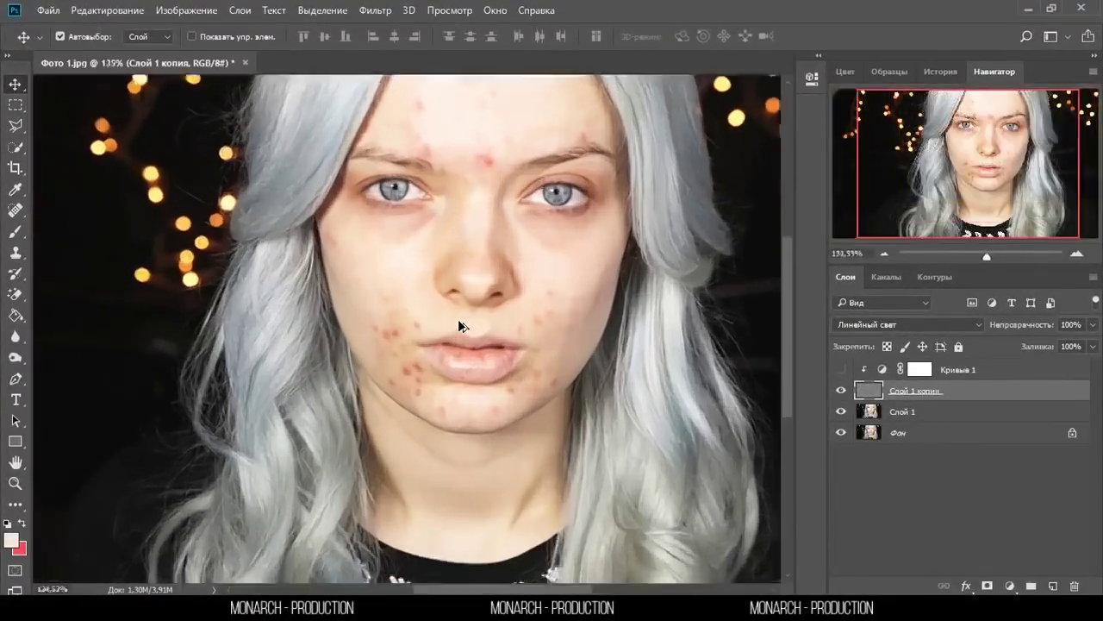
scroll(459, 325, up, 1)
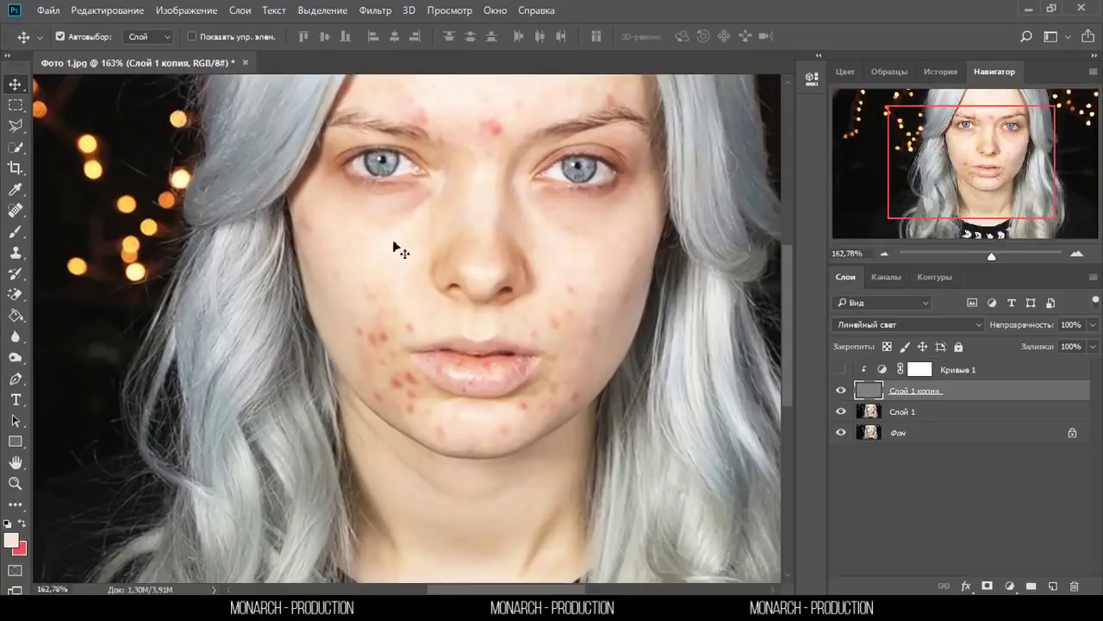
scroll(302, 184, down, 2)
scroll(422, 168, up, 1)
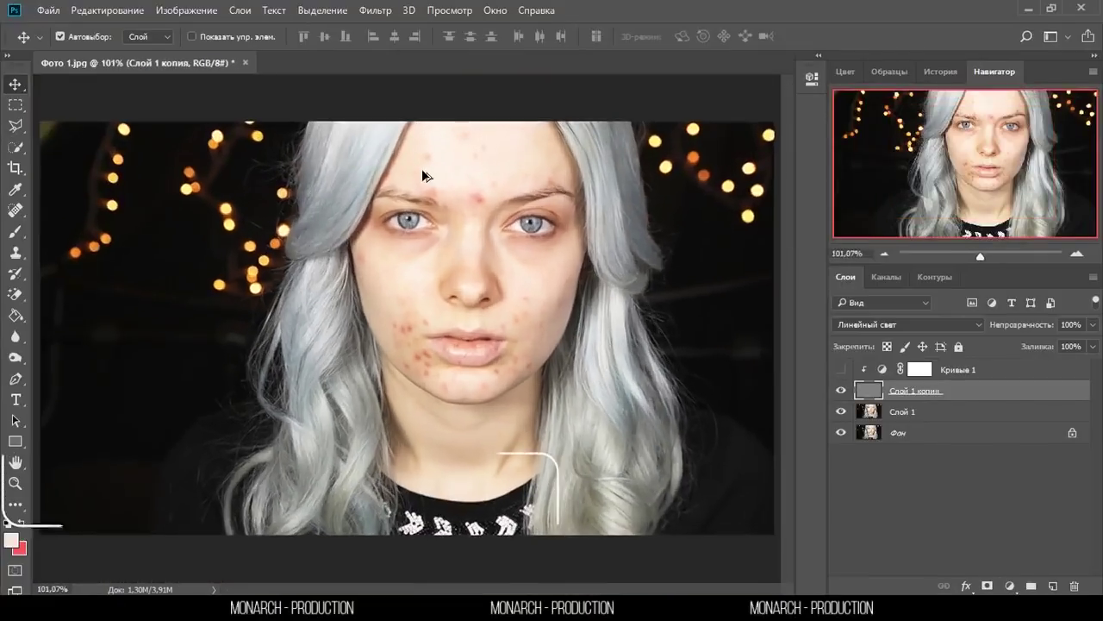
scroll(446, 302, up, 1)
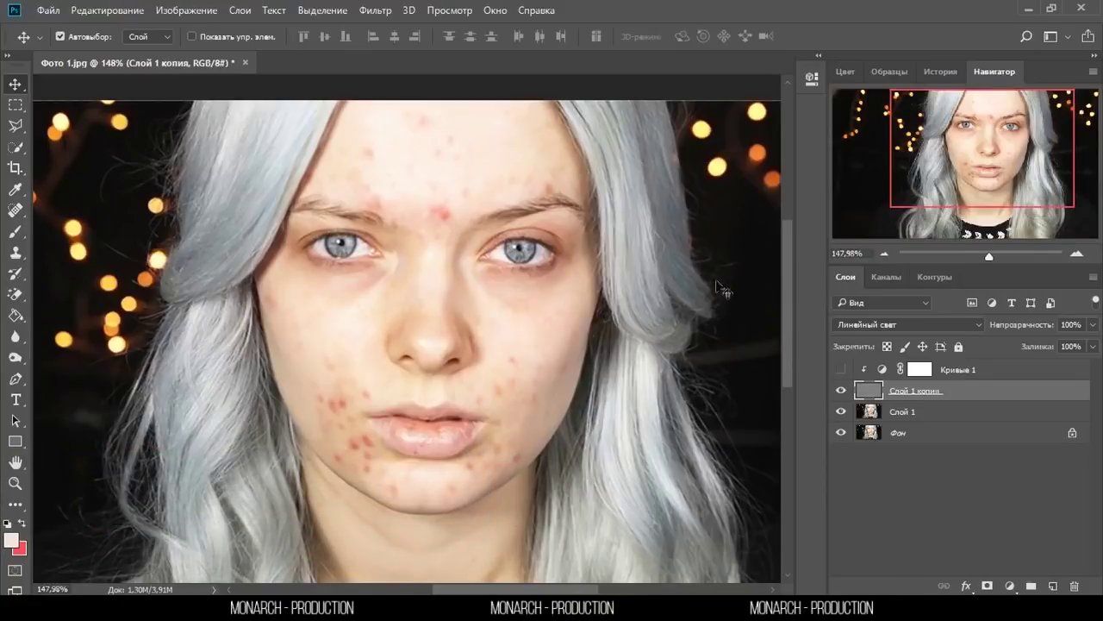
Select Слой 1 and hide the Слой 1 копия texture layer.
click(897, 412)
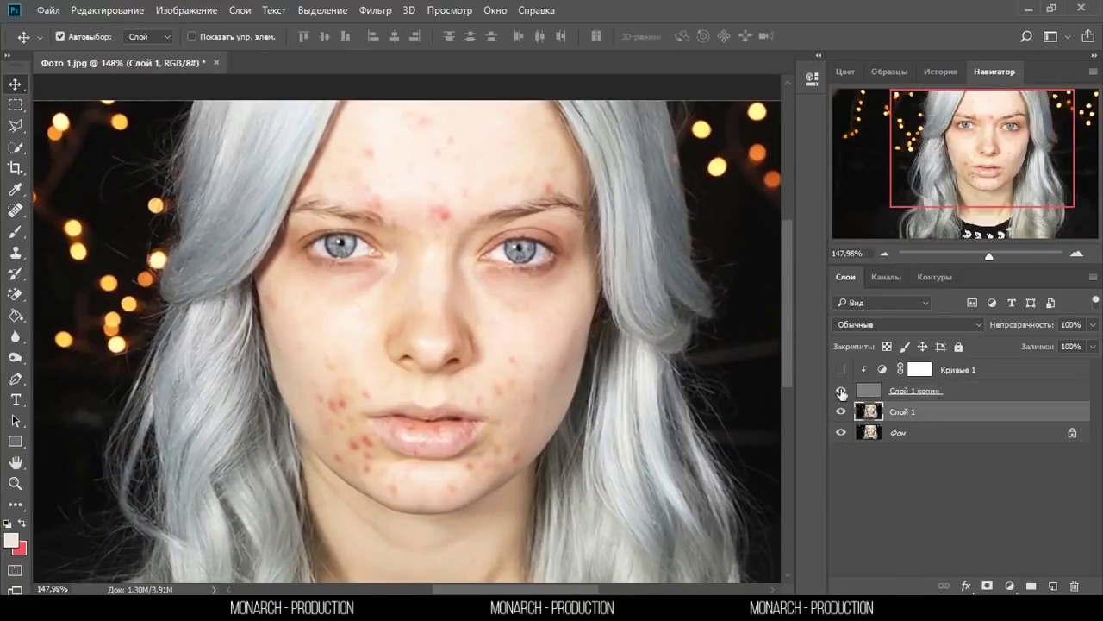
click(842, 393)
click(842, 392)
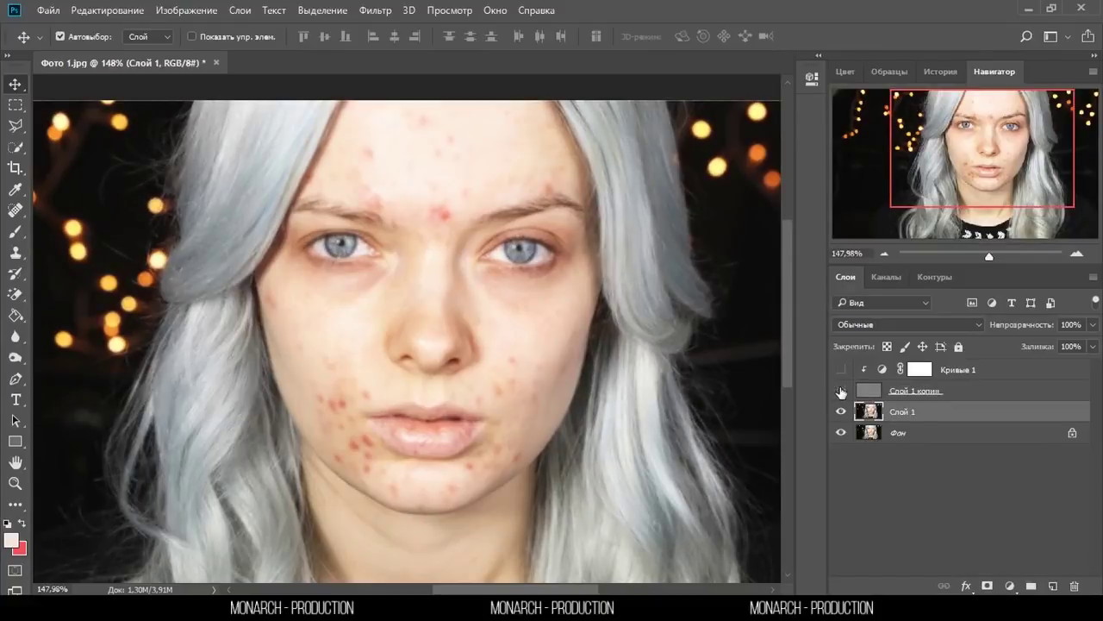
Set up the Brush at 25 px, 0% hardness, 31% opacity and 19% flow.
click(16, 232)
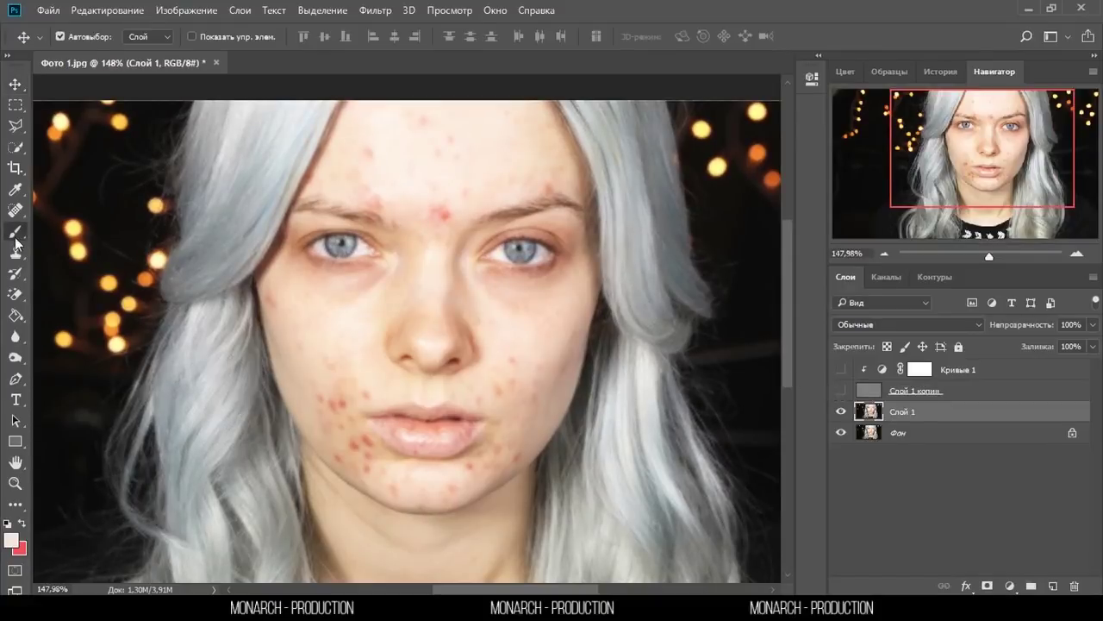
click(85, 37)
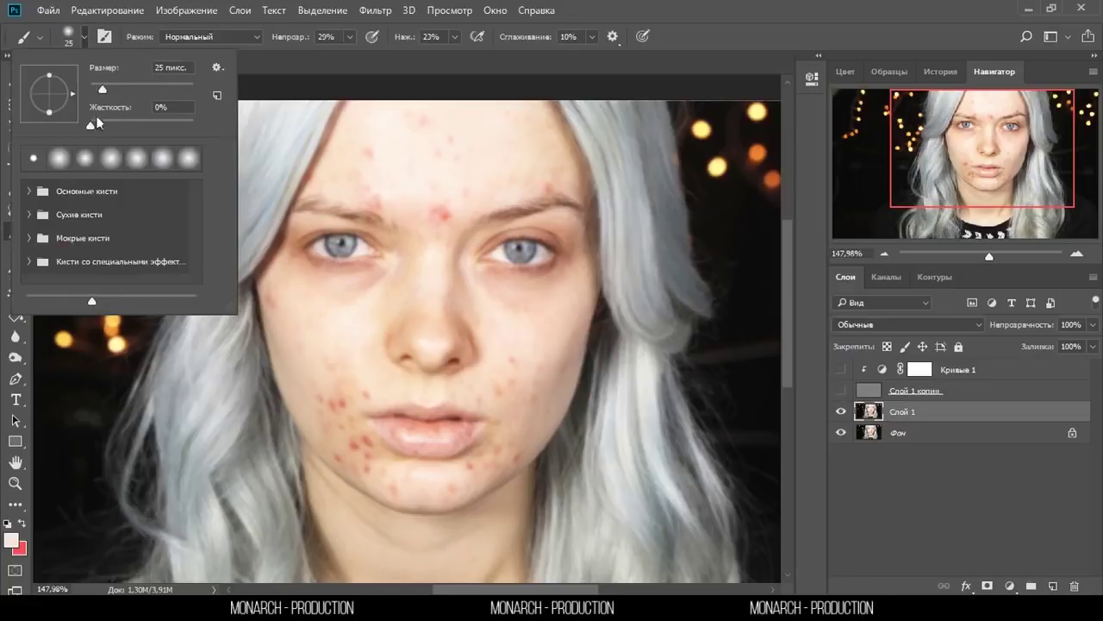
text(19)
key(Return)
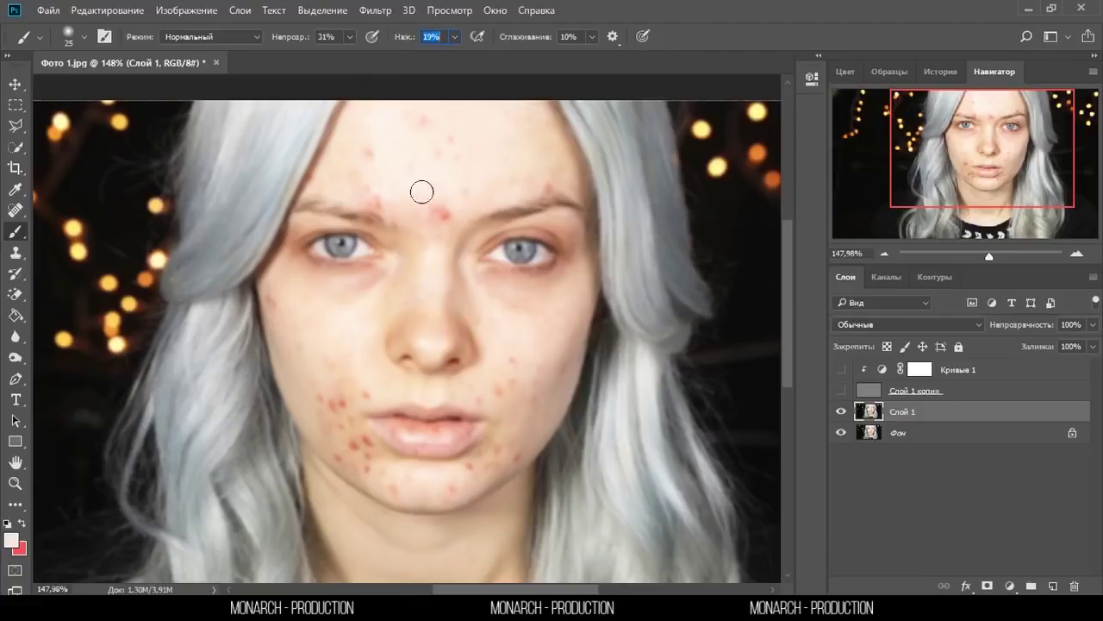
key(alt)
key(Return)
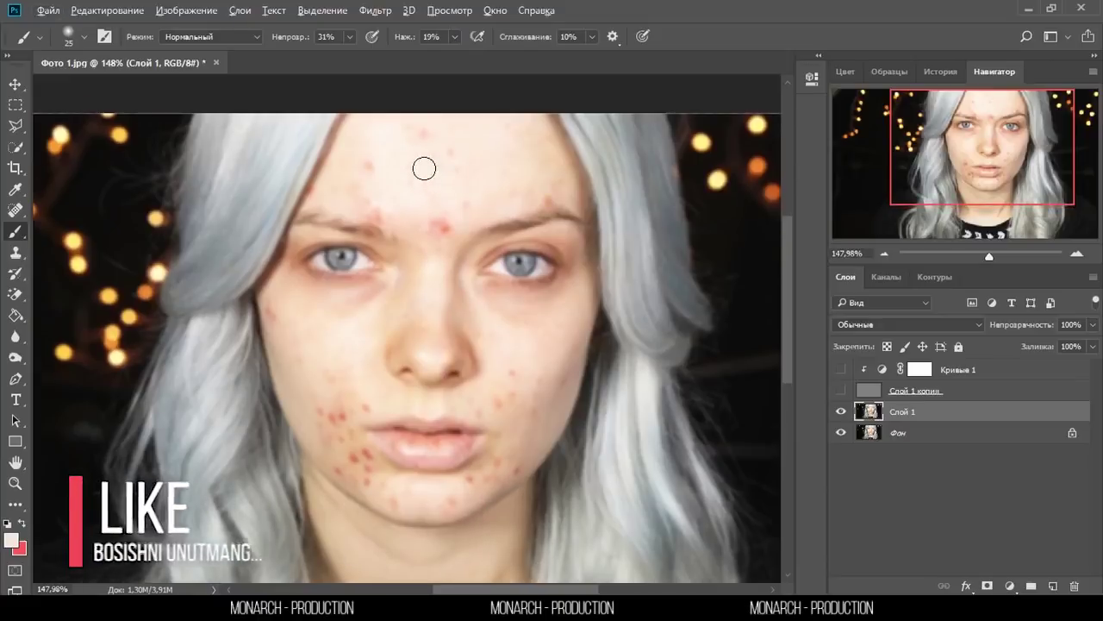
scroll(427, 163, up, 2)
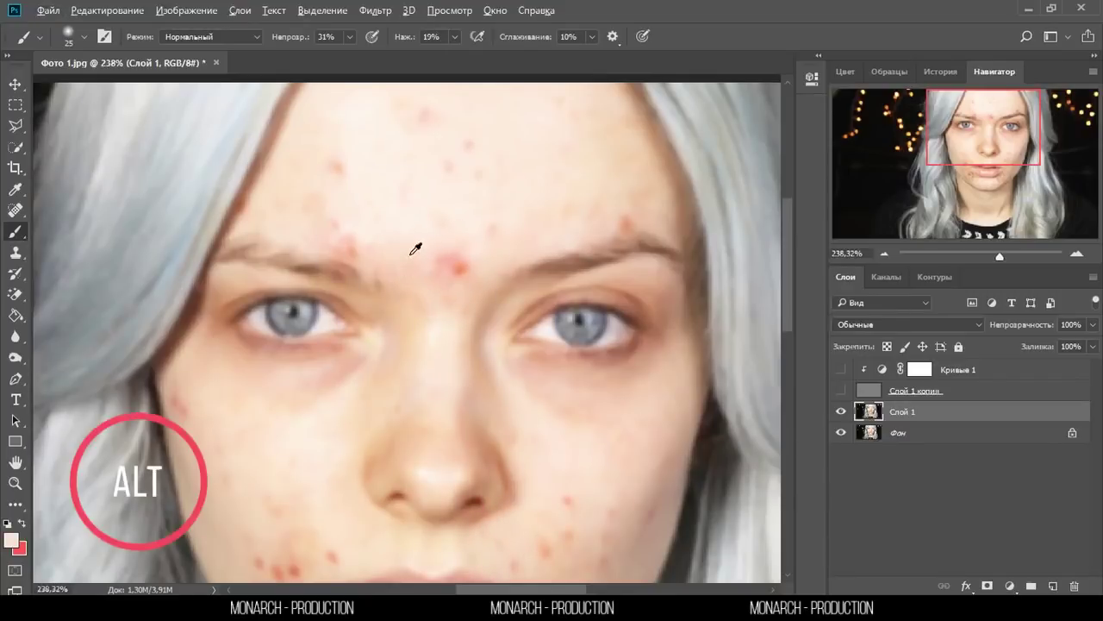
Paint sampled skin colour over the blemish between the brows.
alt+click(414, 247)
mouse_move(456, 259)
mouse_down()
mouse_move(444, 296)
mouse_move(448, 252)
mouse_up()
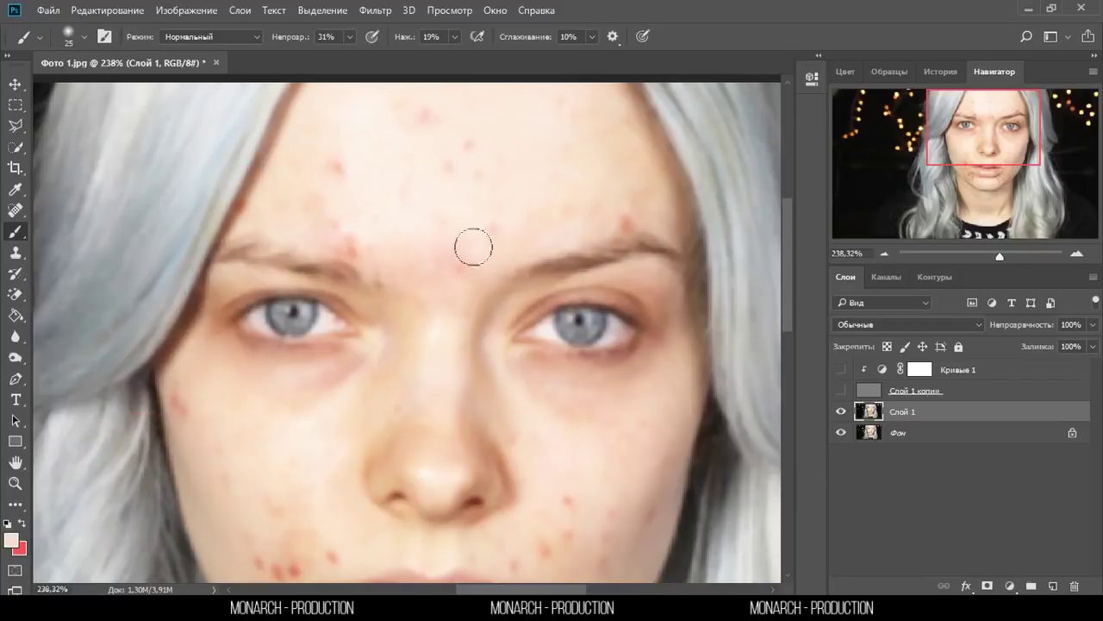
scroll(438, 245, up, 3)
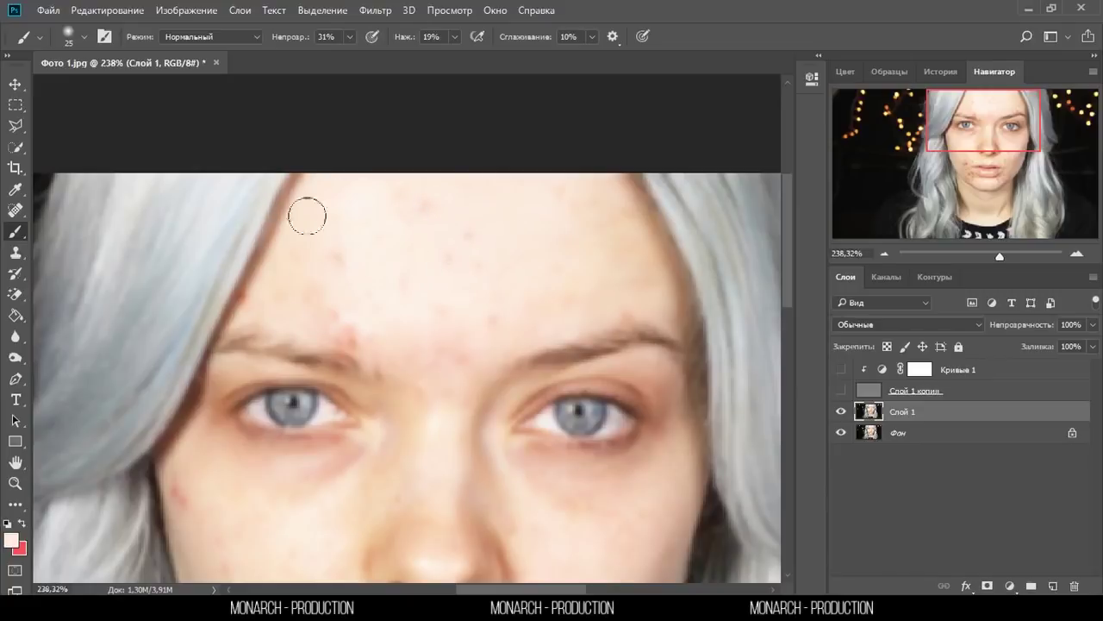
scroll(512, 288, down, 1)
scroll(344, 259, down, 6)
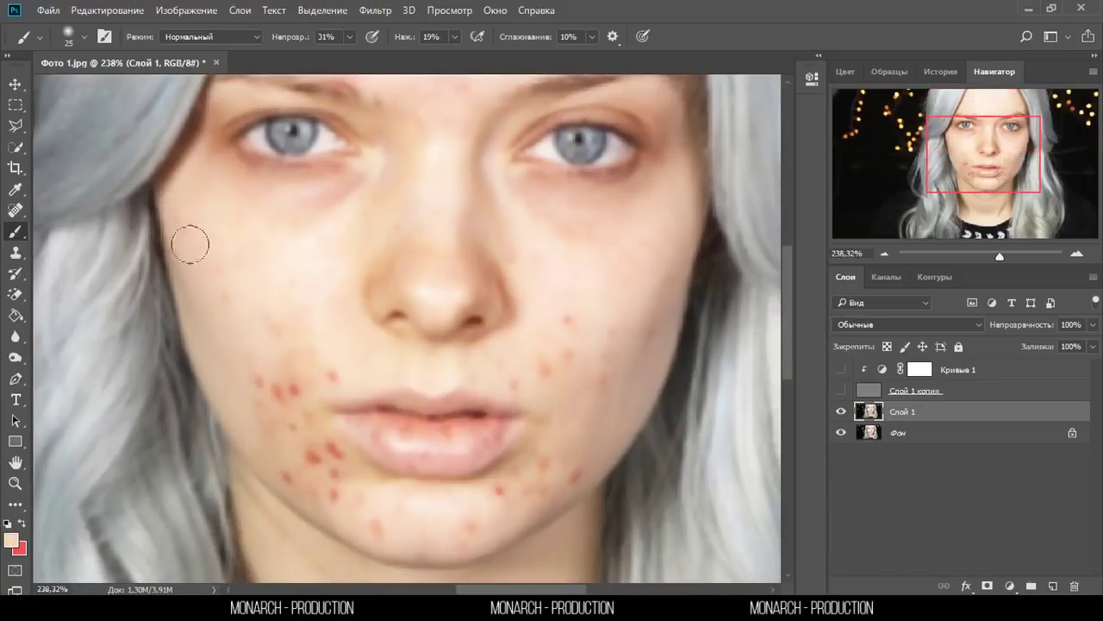
Sample cheek and chin skin tones and paint over the red chin and right-cheek spots.
alt+click(244, 346)
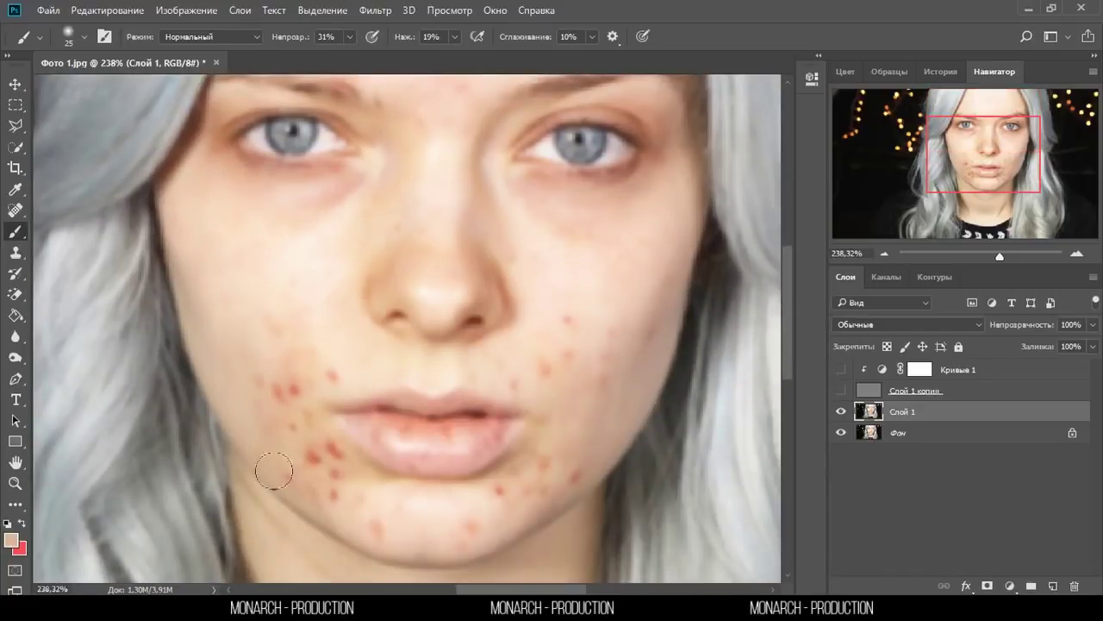
alt+click(374, 524)
click(473, 528)
alt+click(594, 467)
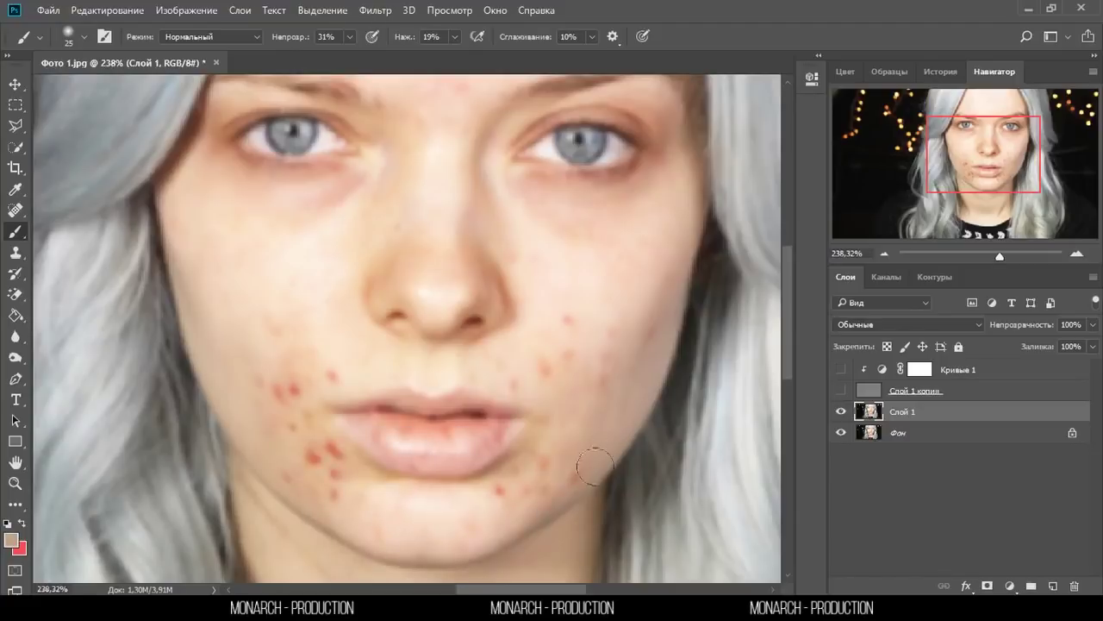
click(495, 498)
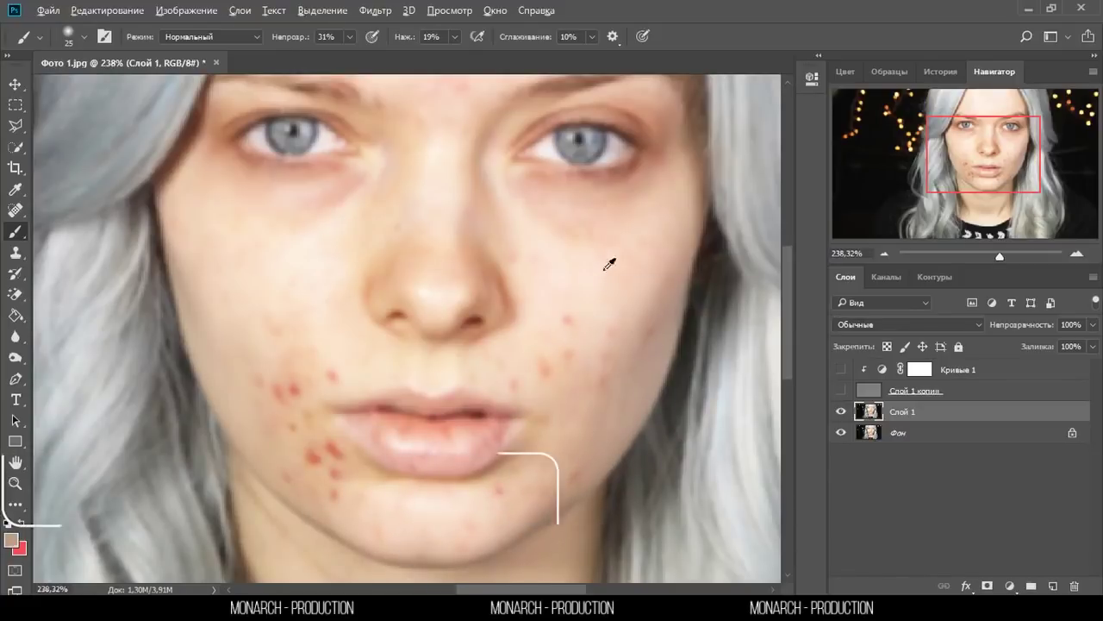
click(545, 371)
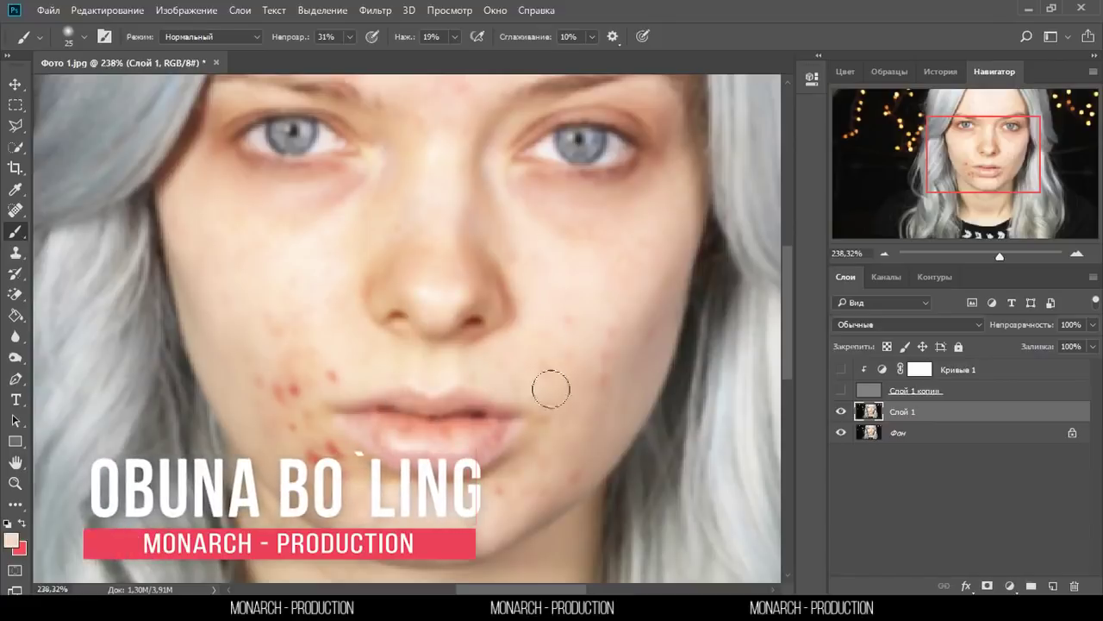
alt+click(612, 315)
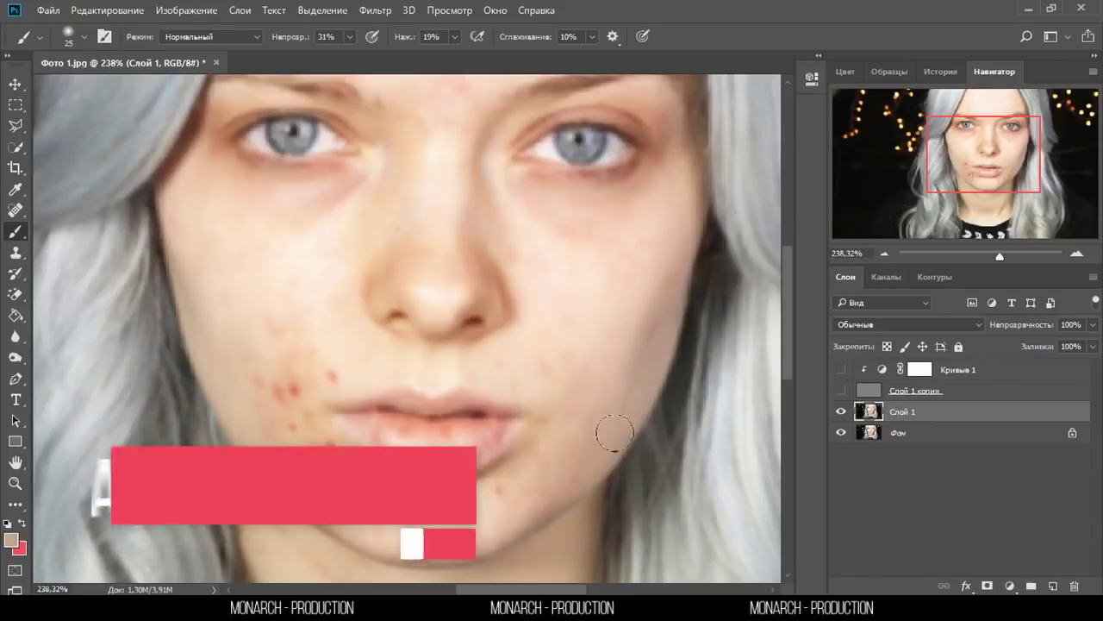
scroll(360, 300, up, 5)
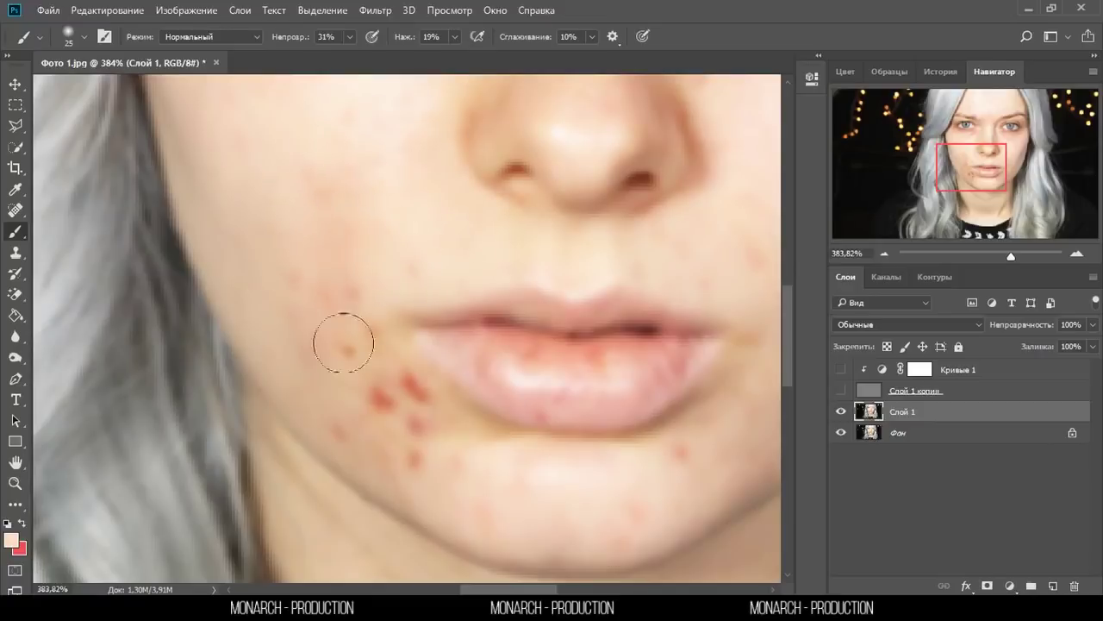
Cover the red blemishes beside the lip corner with sampled cheek skin tone.
alt+click(307, 389)
drag(424, 449, 357, 296)
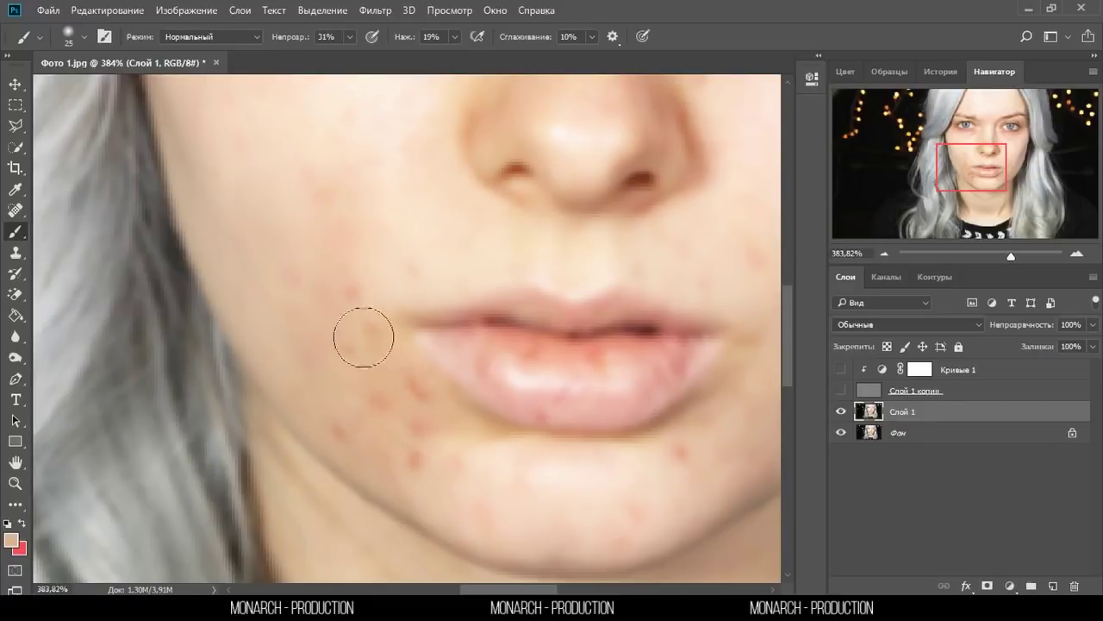
alt+click(345, 438)
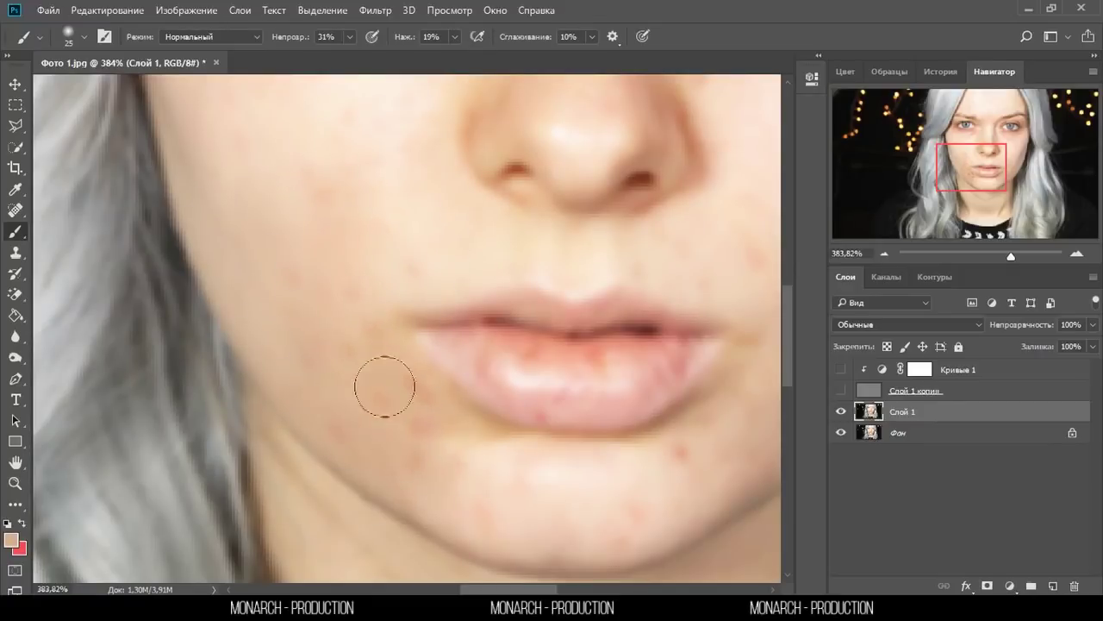
alt+scroll(579, 496, down, 9)
alt+scroll(498, 254, up, 3)
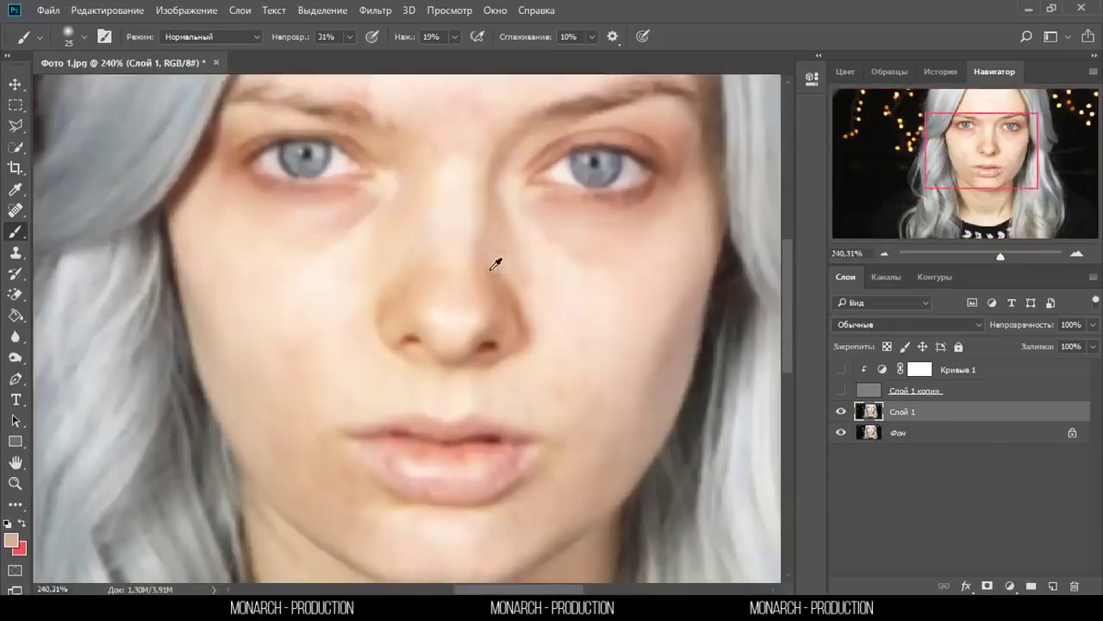
scroll(497, 172, up, 2)
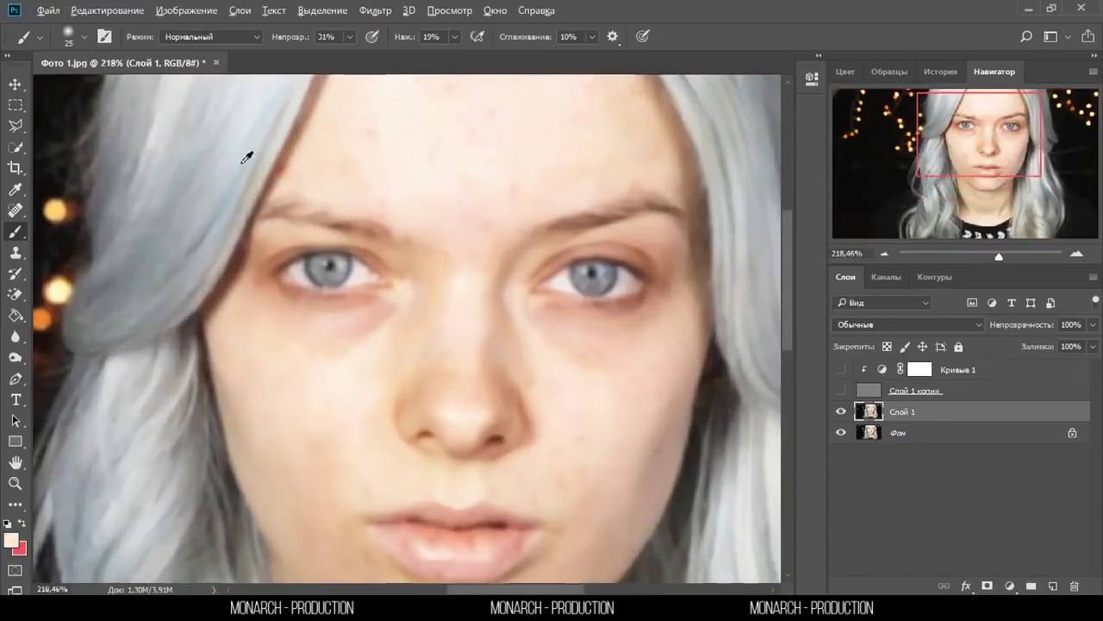
alt+scroll(247, 153, up, 5)
alt+click(295, 222)
Shrink the brush, sample light forehead skin, then enlarge the brush to 40.
key(bracketleft)
key(bracketleft)
key(bracketleft)
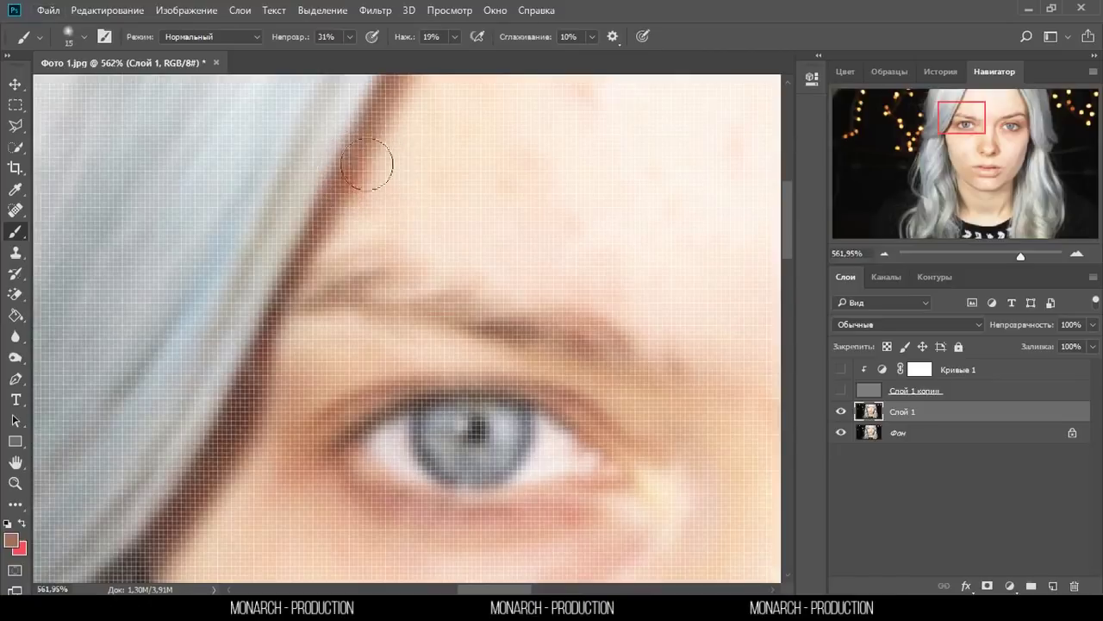
alt+click(408, 166)
alt+scroll(431, 171, down, 10)
alt+scroll(495, 187, up, 3)
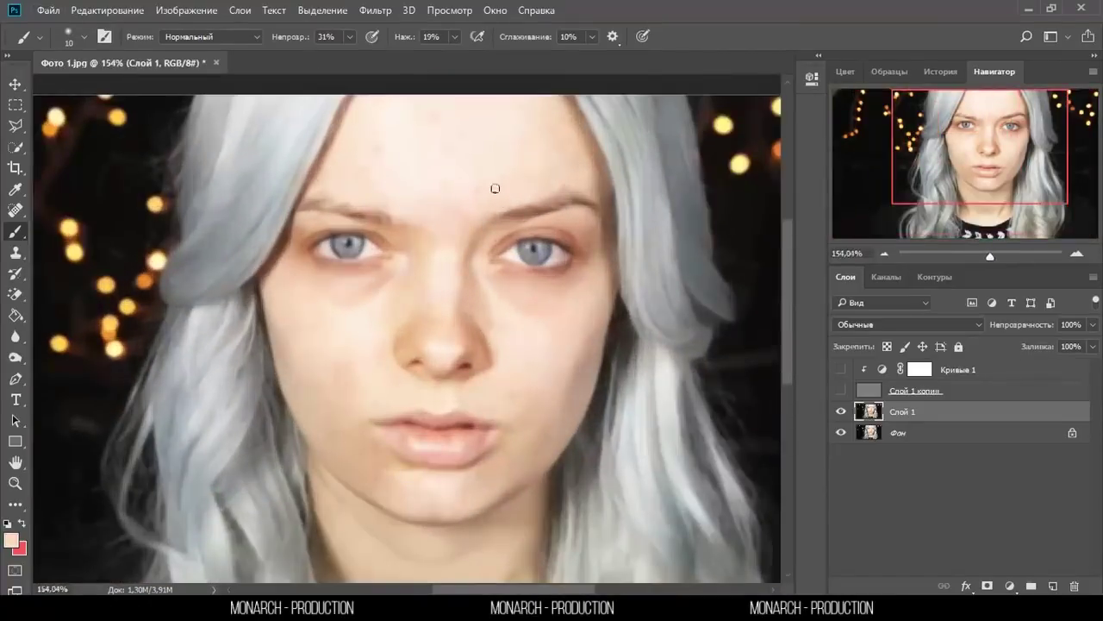
key(bracketright)
key(bracketright)
key(bracketright)
scroll(446, 148, down, 3)
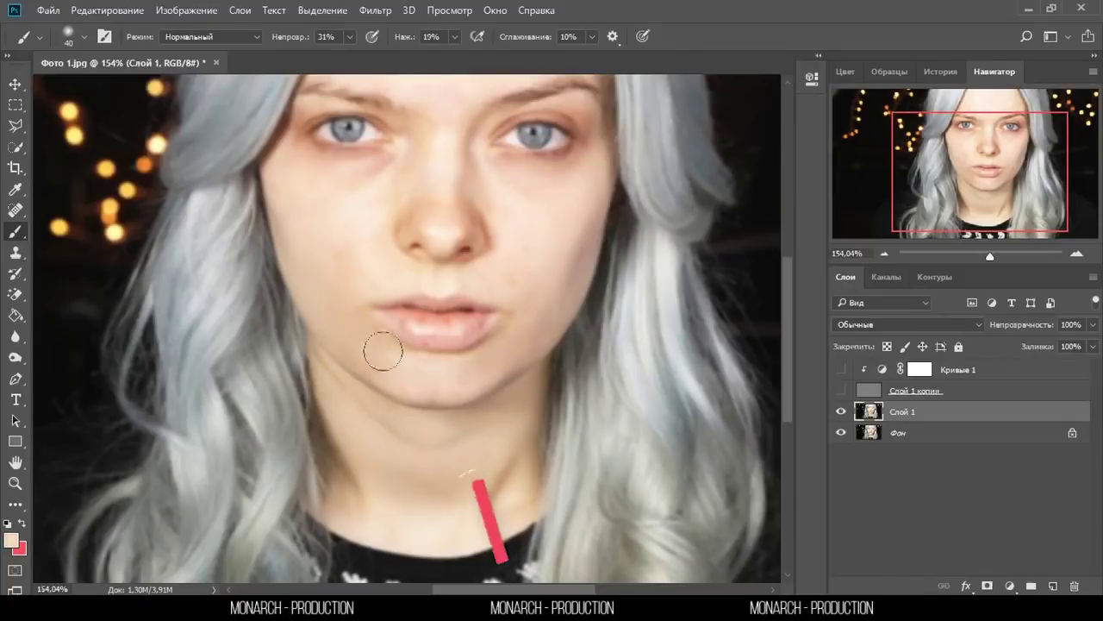
scroll(489, 234, up, 4)
At brush size 45, even out forehead, cheek and nose-side skin, then zoom out to review.
alt+click(489, 235)
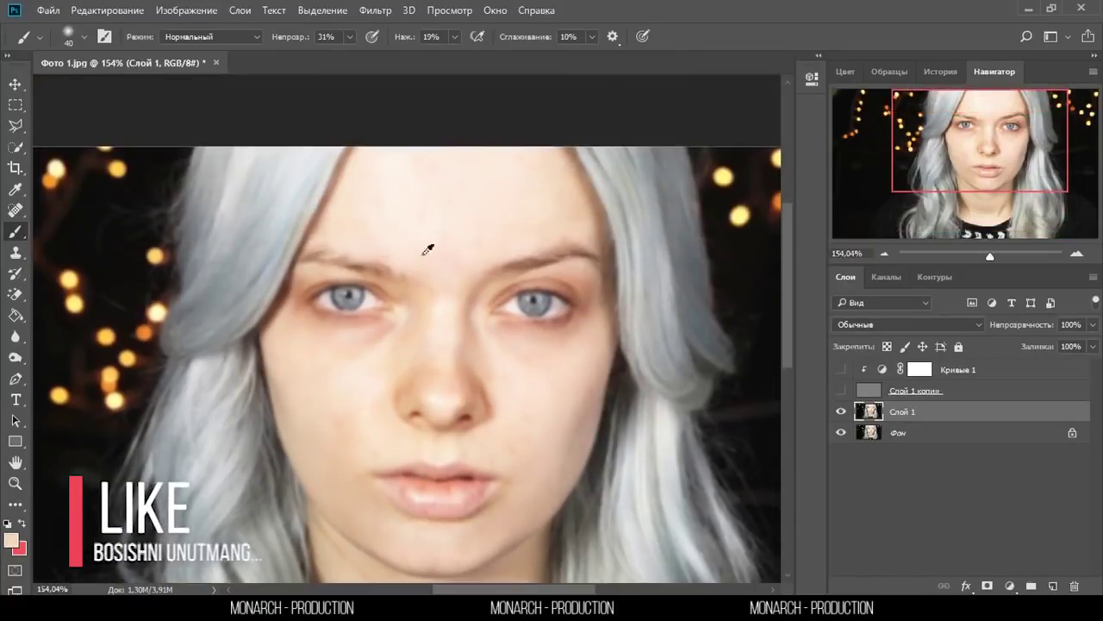
key(bracketright)
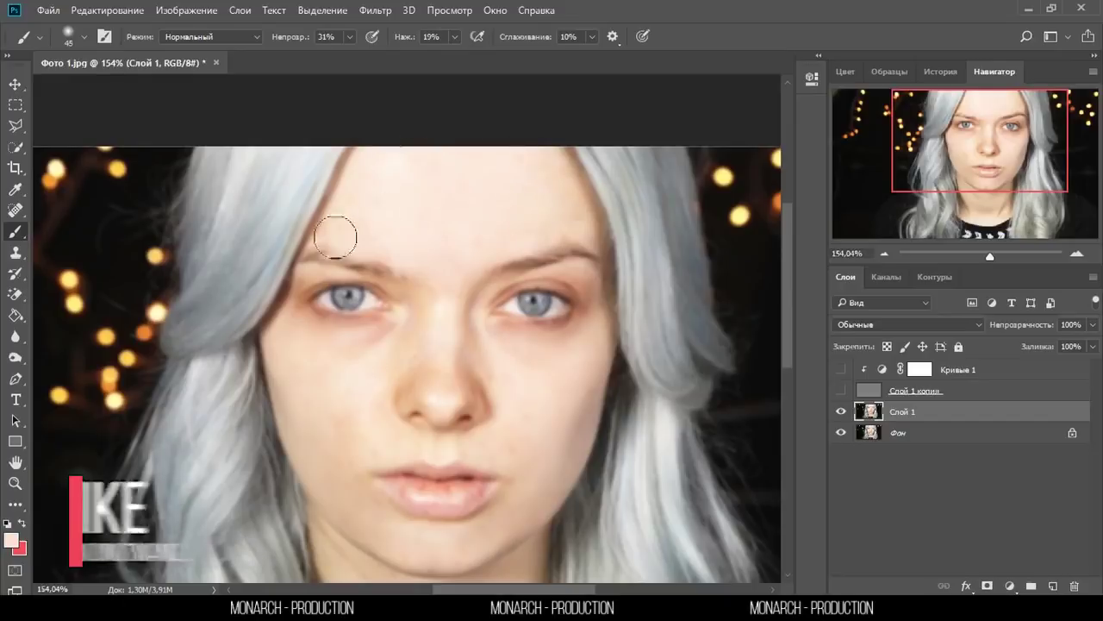
scroll(345, 285, down, 2)
alt+click(419, 462)
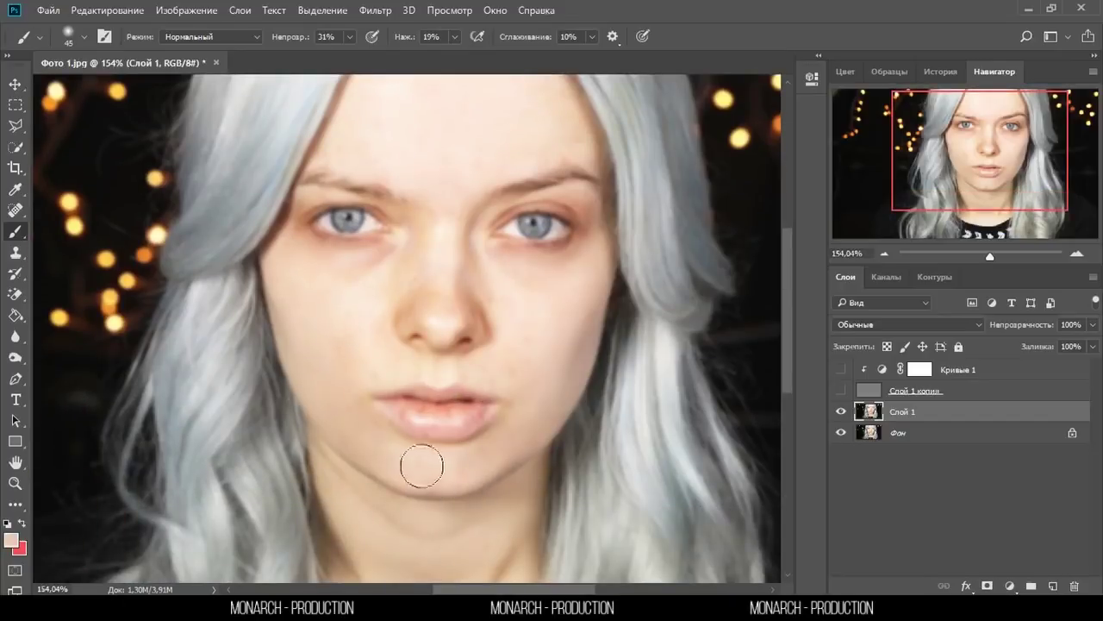
alt+click(537, 354)
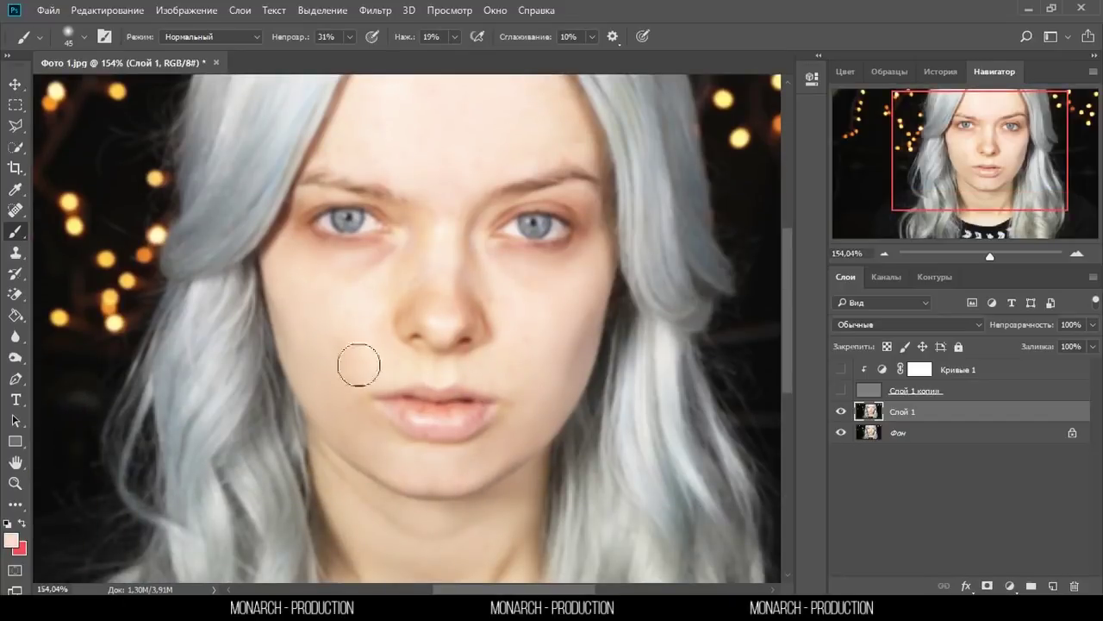
scroll(522, 328, down, 1)
scroll(496, 237, up, 3)
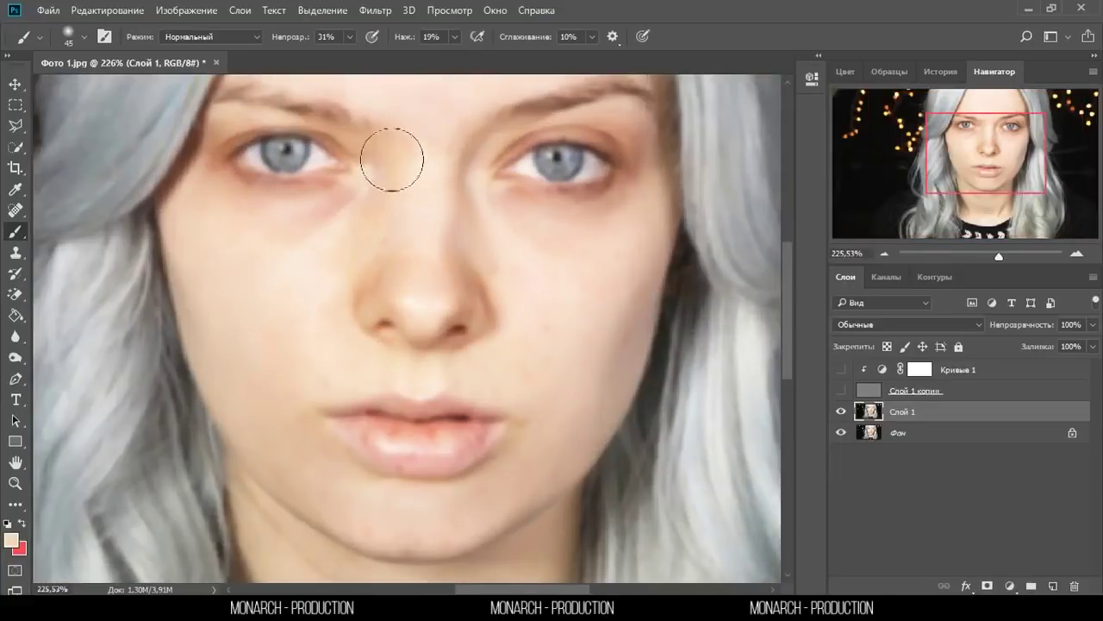
scroll(424, 155, down, 5)
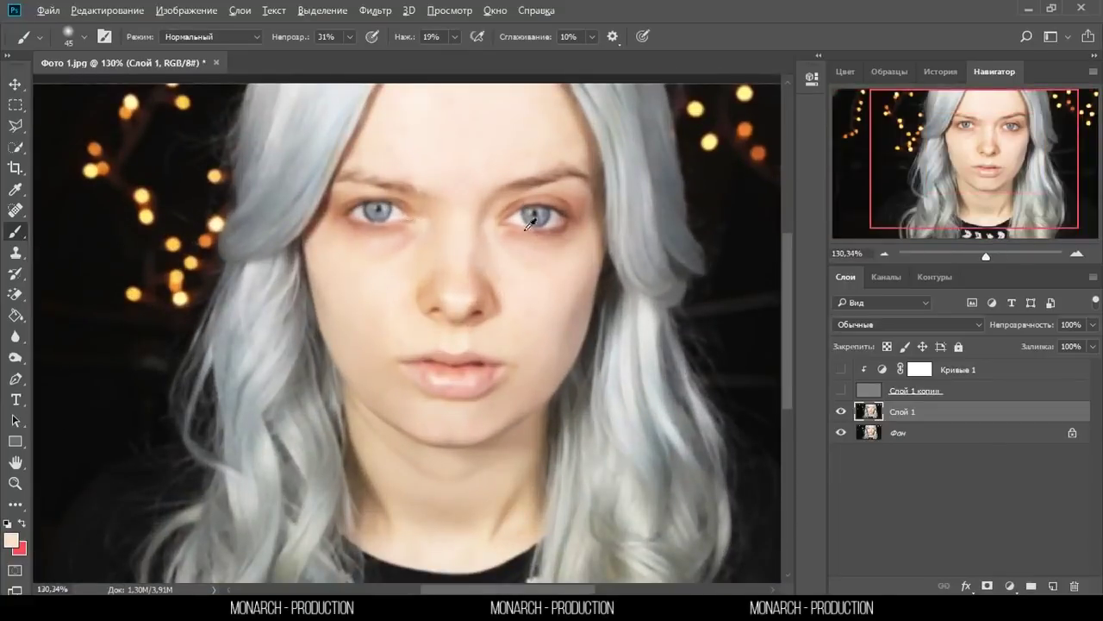
scroll(542, 242, down, 3)
scroll(488, 153, down, 2)
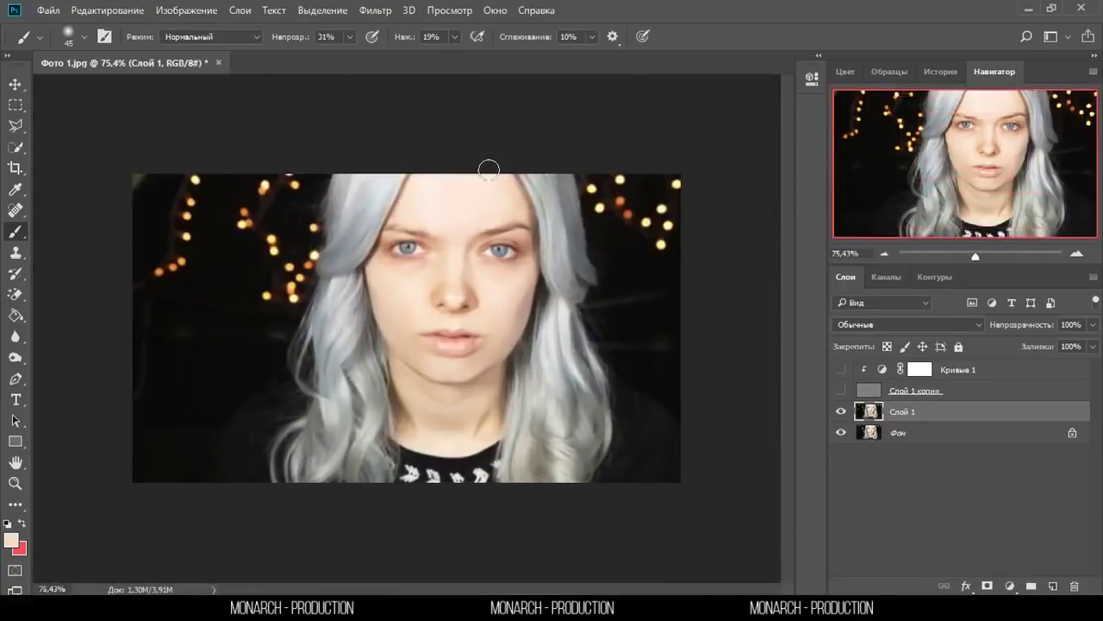
scroll(484, 224, up, 4)
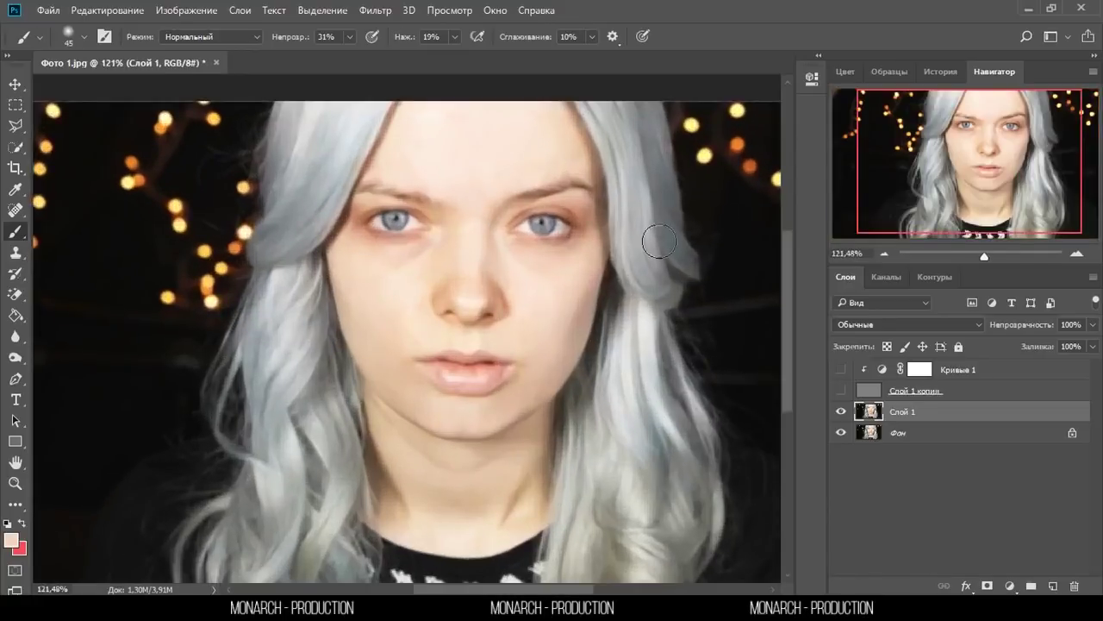
scroll(660, 241, down, 1)
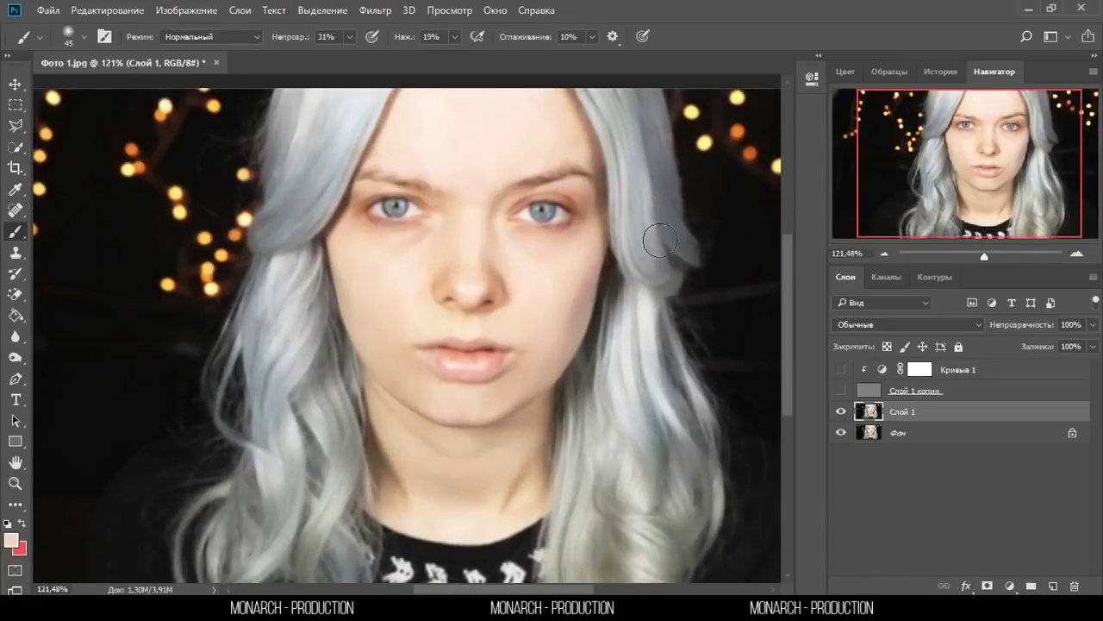
scroll(625, 222, down, 2)
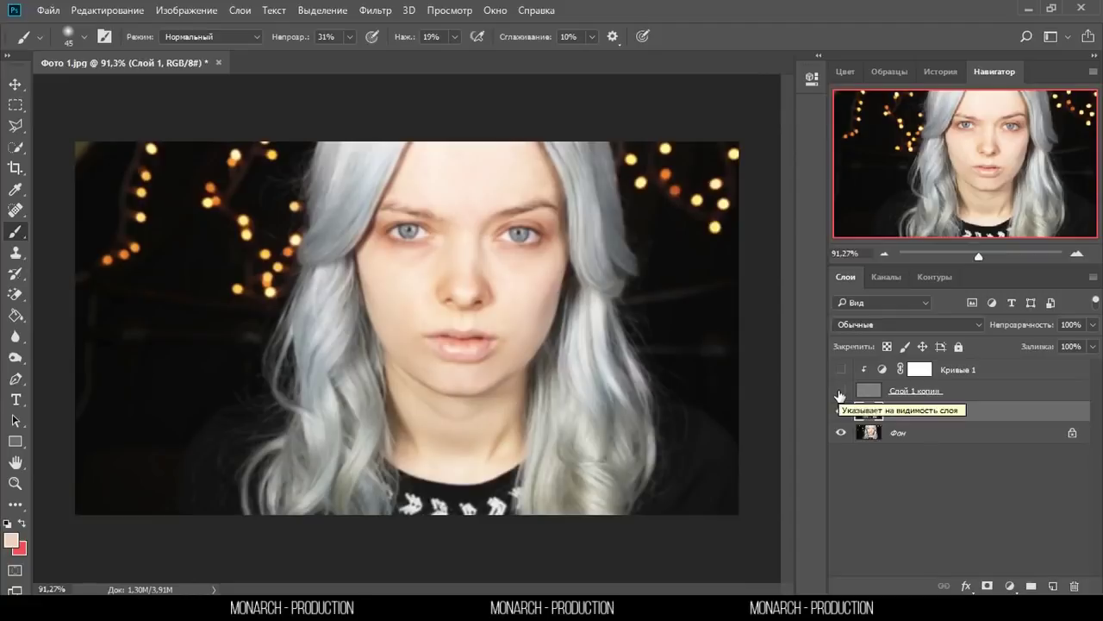
Show Слой 1 копия again and zoom around the face to inspect the result.
click(840, 393)
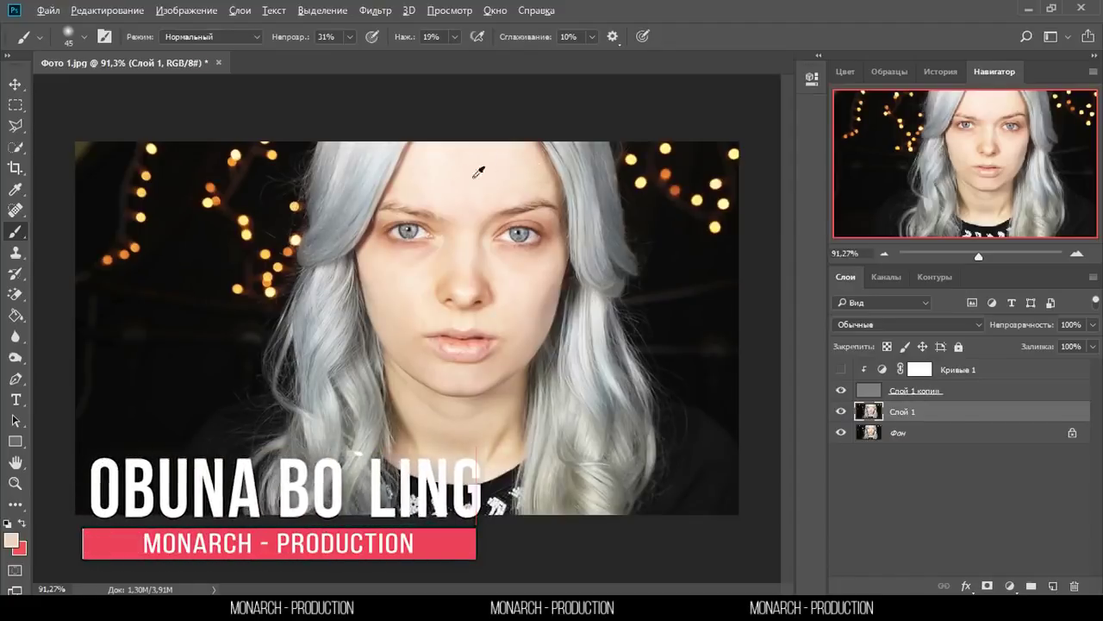
scroll(480, 167, up, 3)
scroll(451, 246, up, 2)
scroll(546, 307, up, 1)
scroll(493, 492, down, 2)
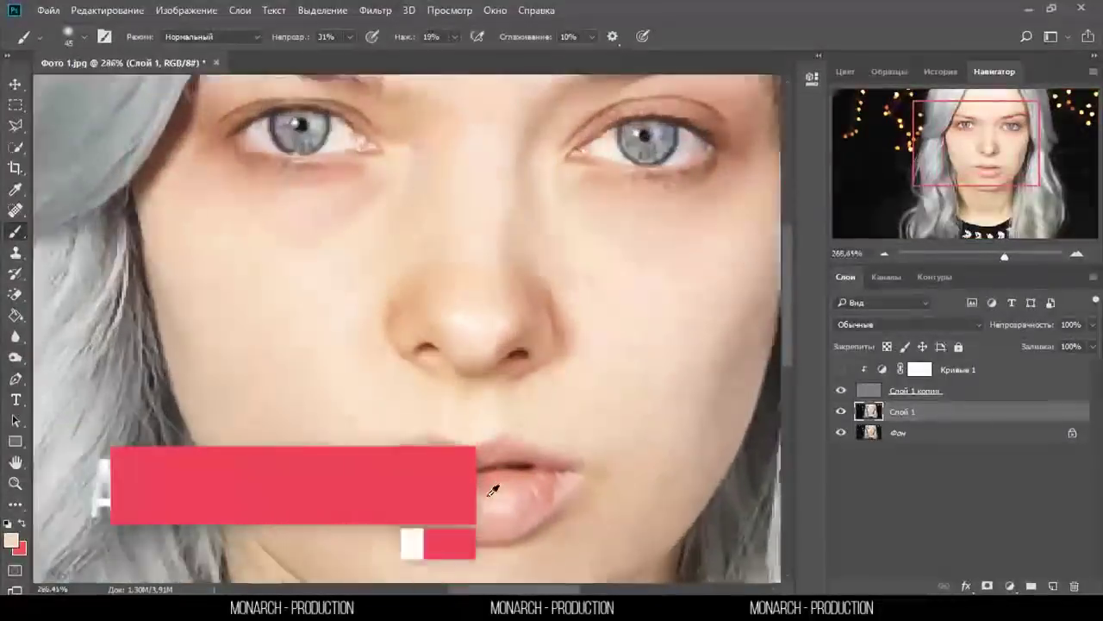
scroll(480, 468, up, 1)
scroll(480, 468, down, 2)
scroll(502, 332, down, 2)
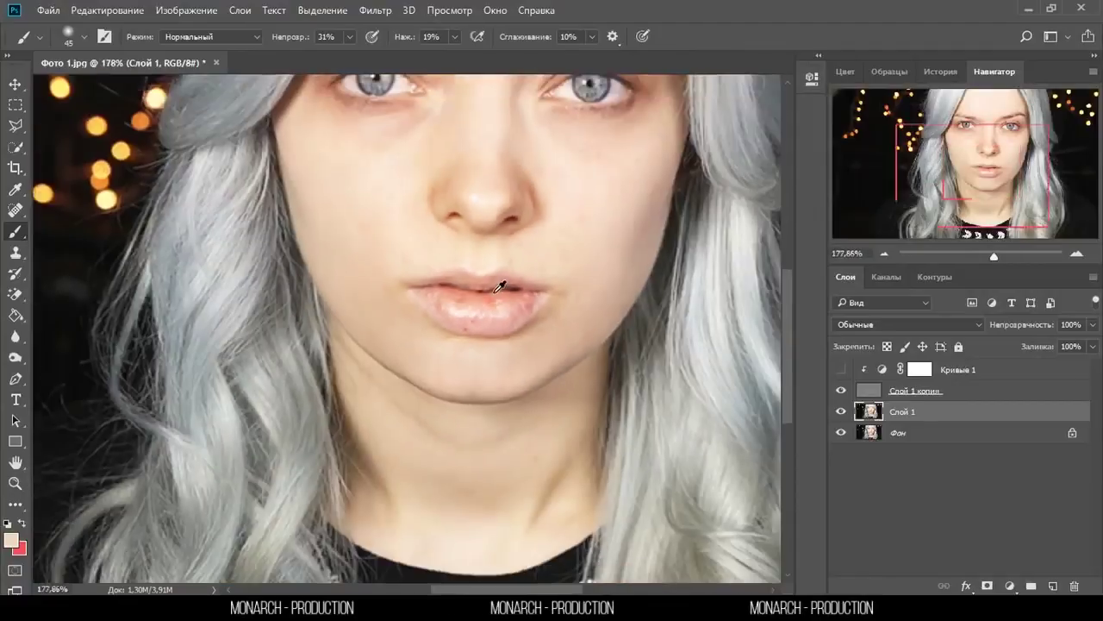
scroll(505, 259, down, 2)
scroll(509, 211, up, 1)
scroll(516, 207, up, 1)
scroll(515, 207, up, 1)
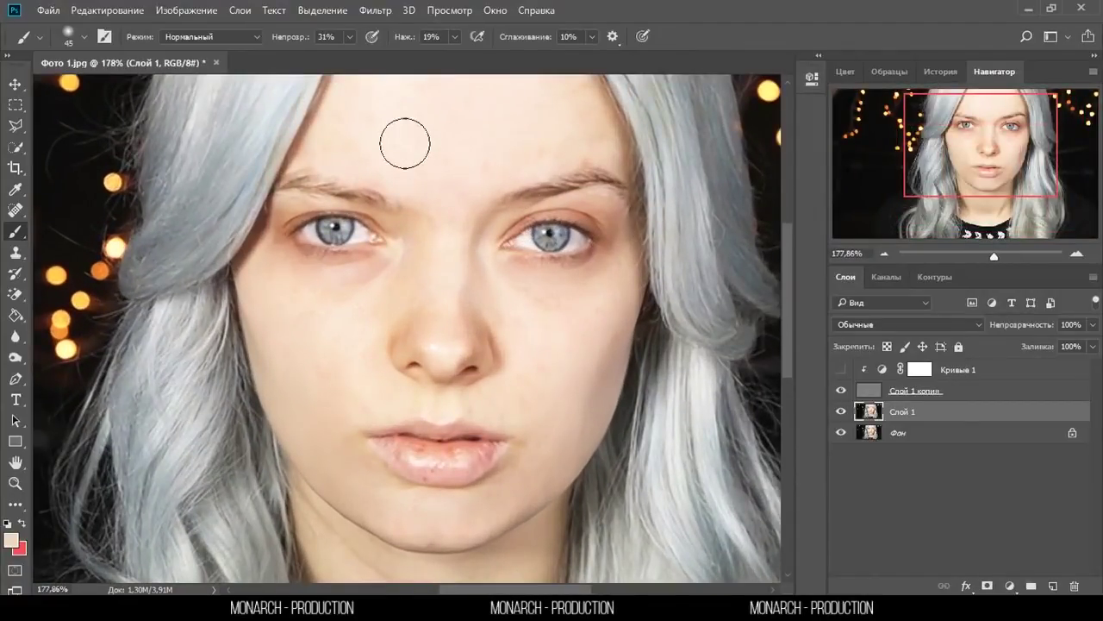
scroll(422, 158, down, 1)
scroll(423, 158, down, 1)
scroll(423, 158, up, 1)
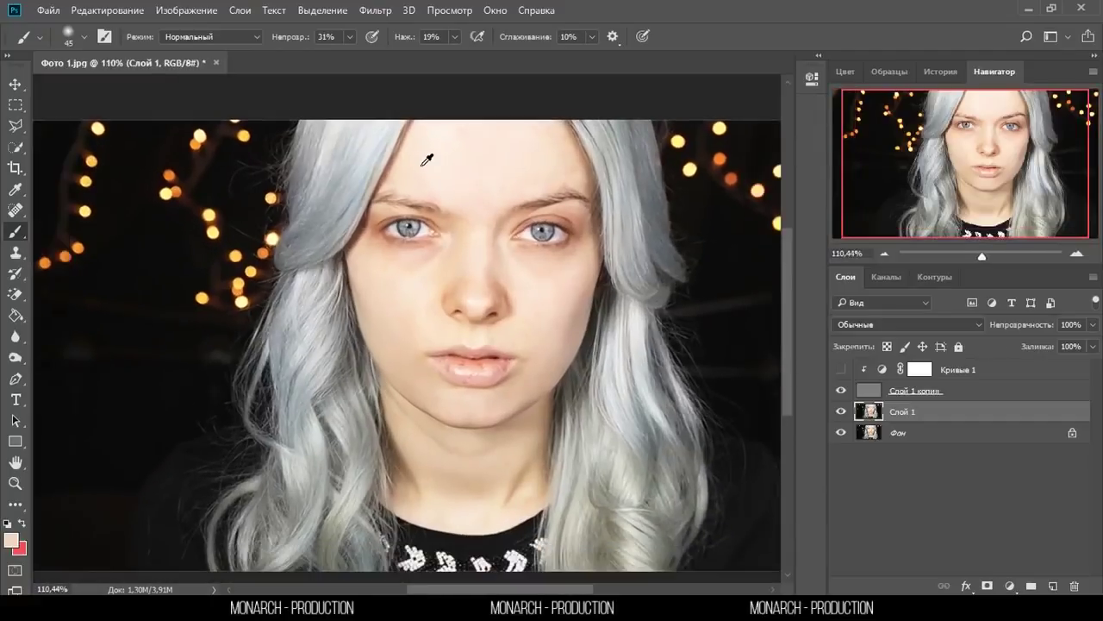
scroll(426, 160, down, 1)
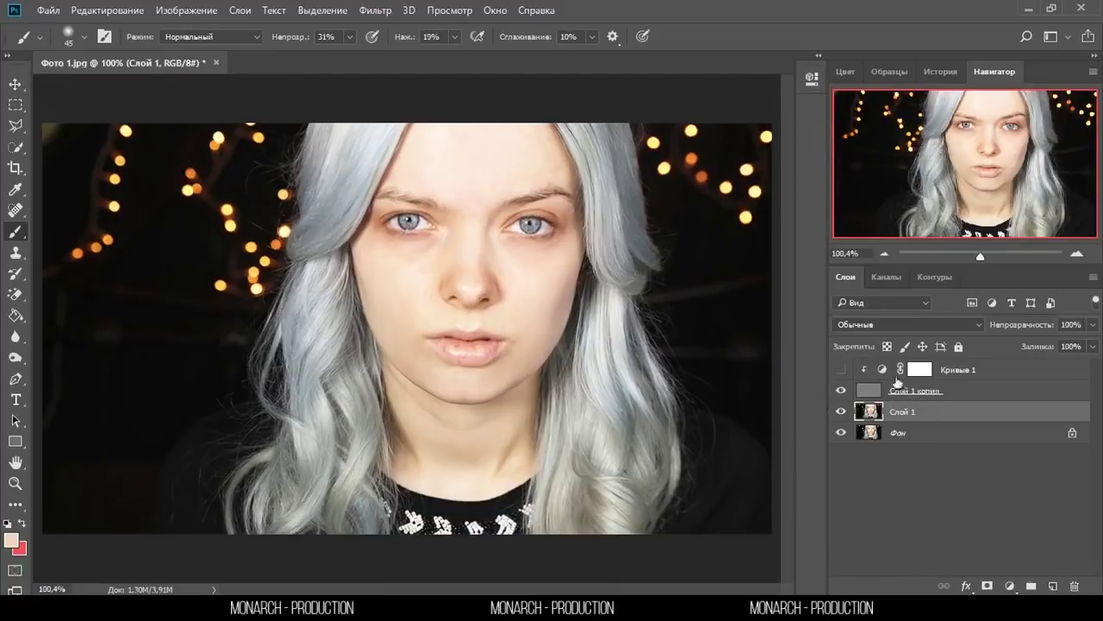
Brush lighter skin tone over the shadow at the inner eye corner.
scroll(608, 243, down, 1)
scroll(468, 247, up, 2)
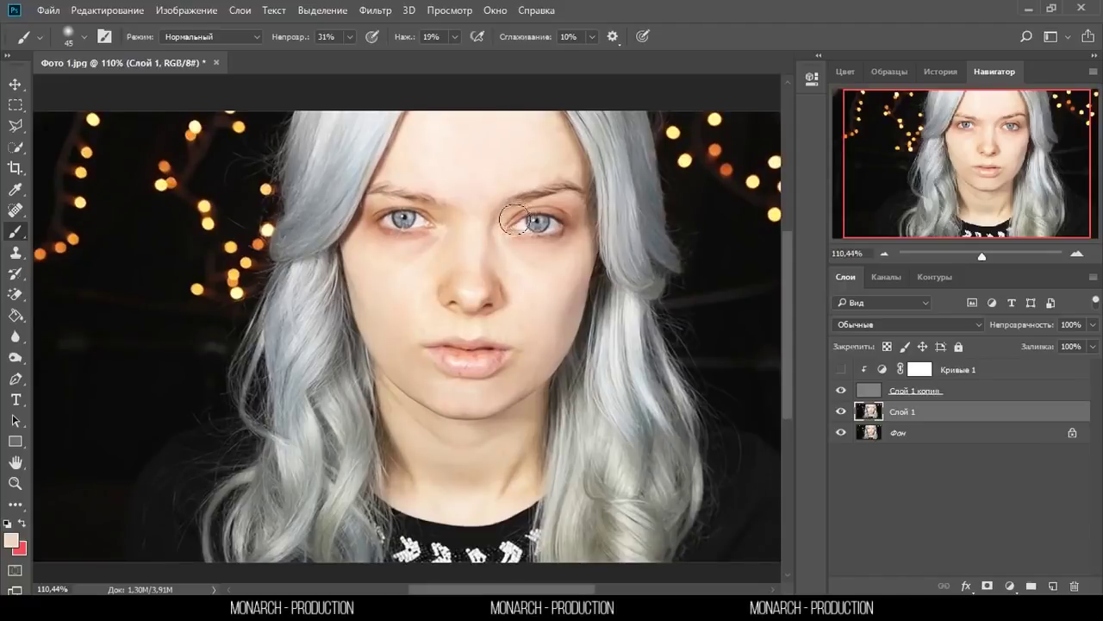
drag(520, 206, 519, 244)
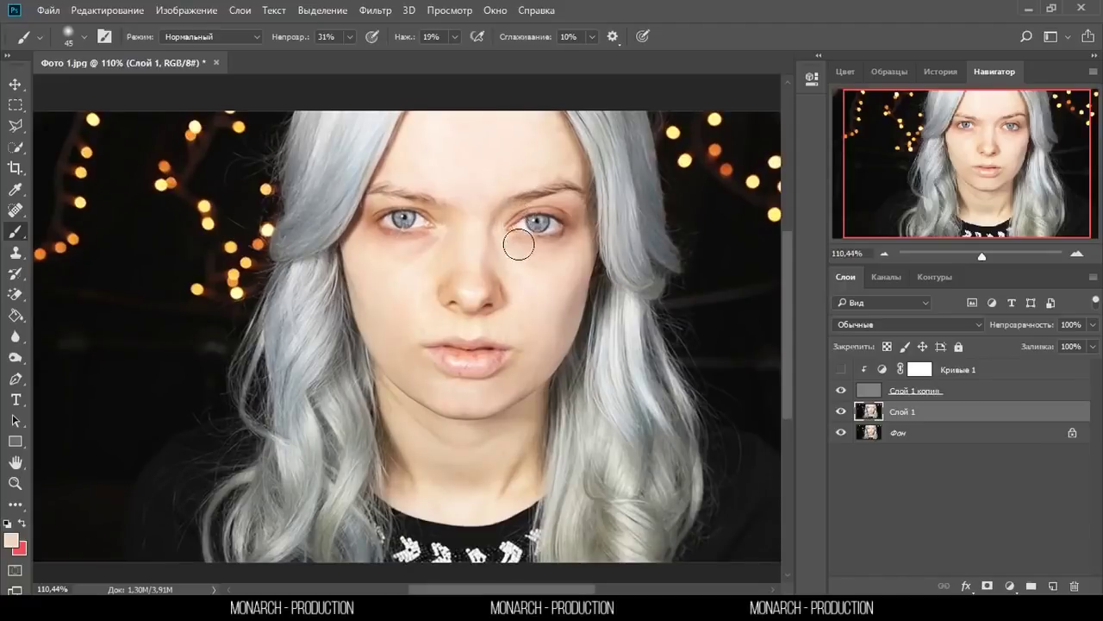
Add a new Слой 2 above Слой 1 and clip it to Слой 1.
click(935, 399)
click(934, 419)
click(1053, 586)
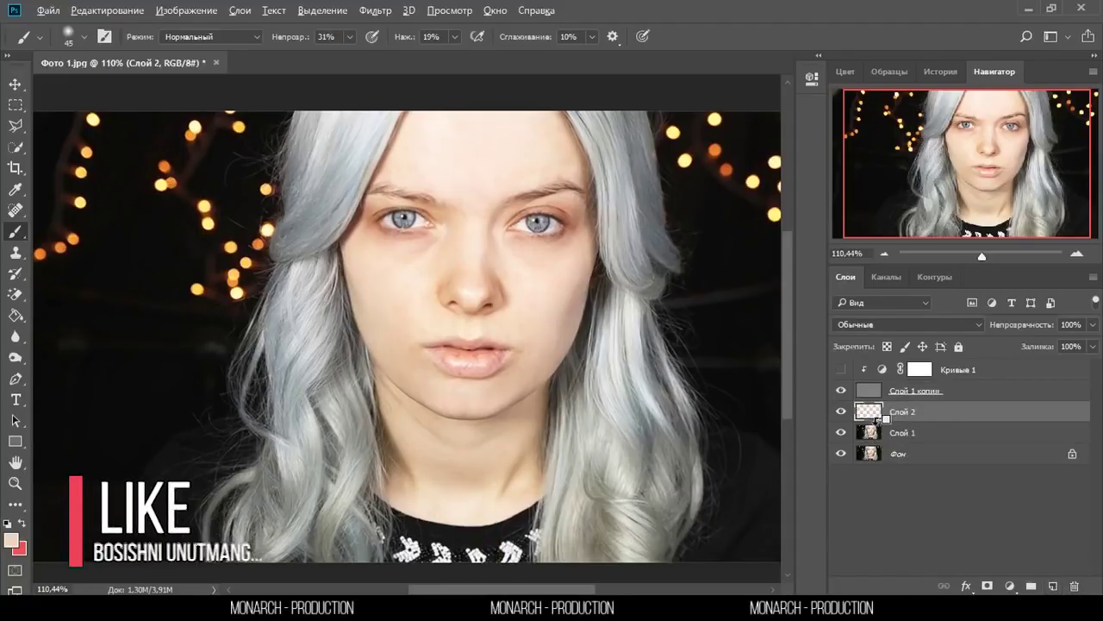
alt+click(881, 427)
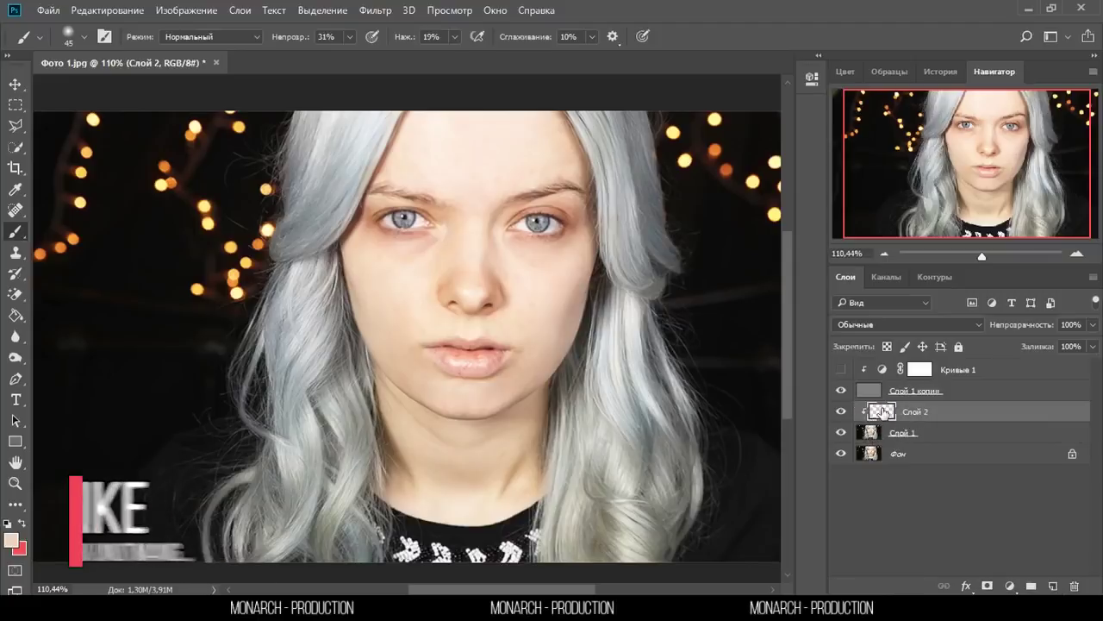
alt+scroll(500, 255, up, 3)
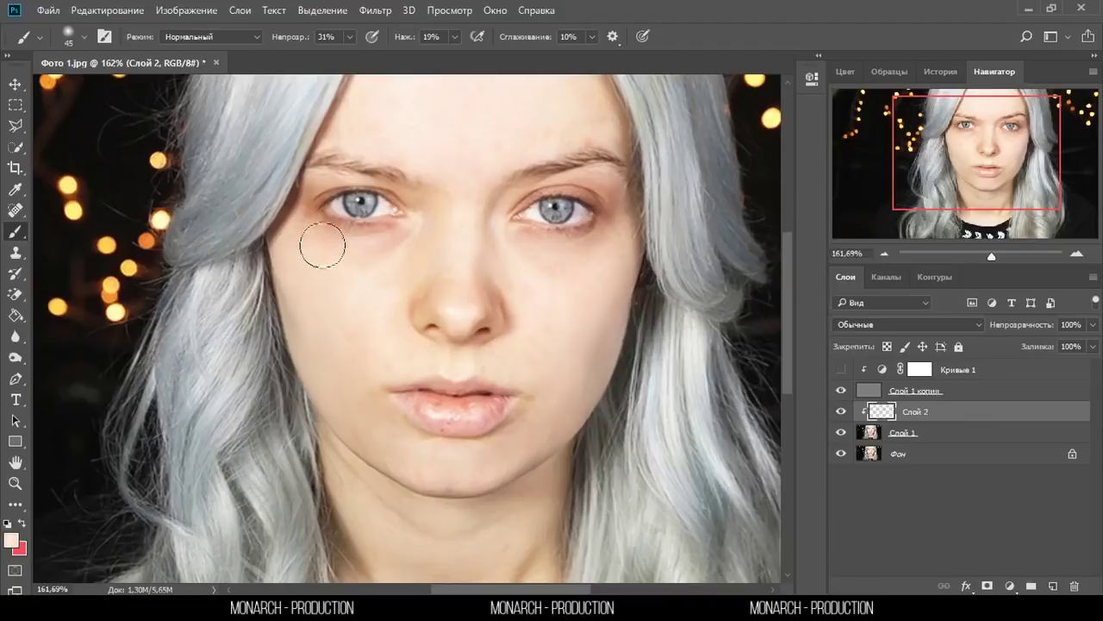
Sample skin tones from both cheeks and the forehead for painting.
alt+click(327, 330)
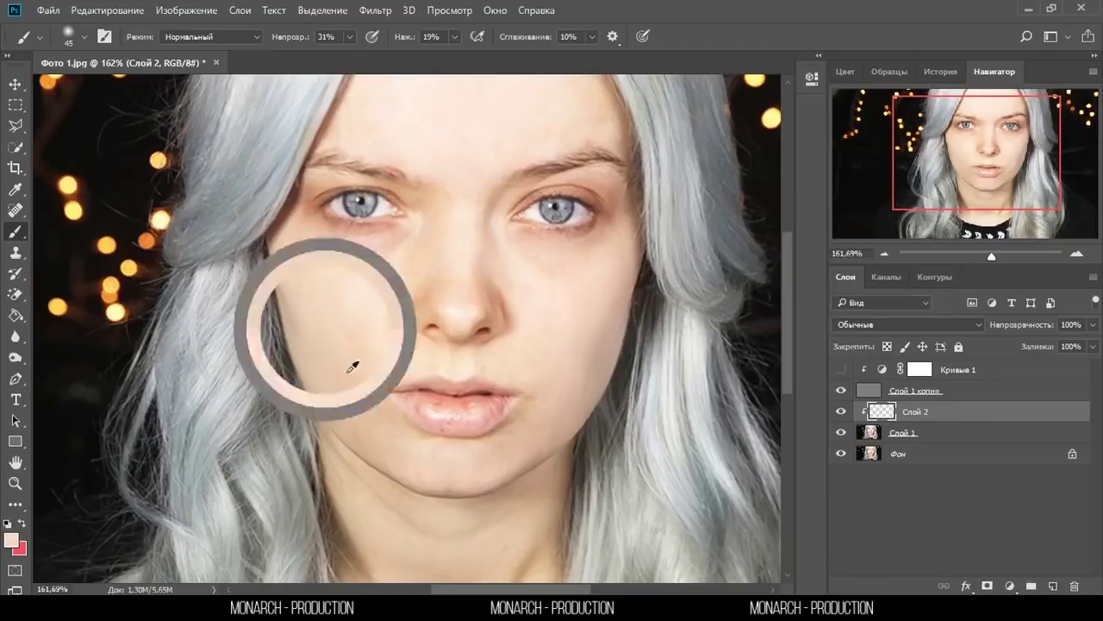
alt+click(578, 330)
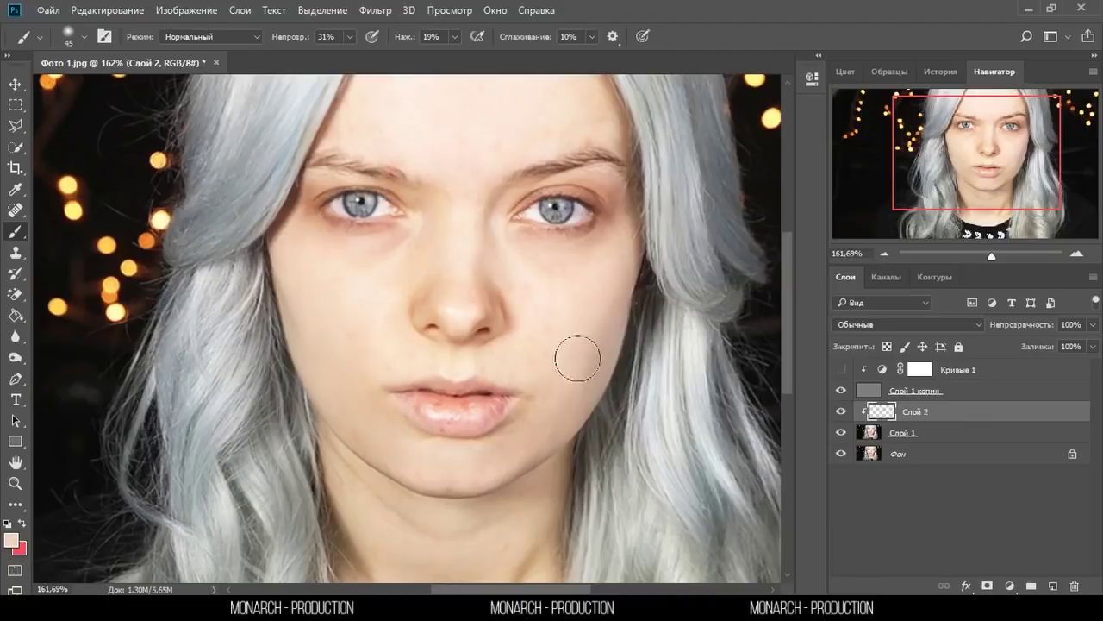
scroll(509, 442, up, 3)
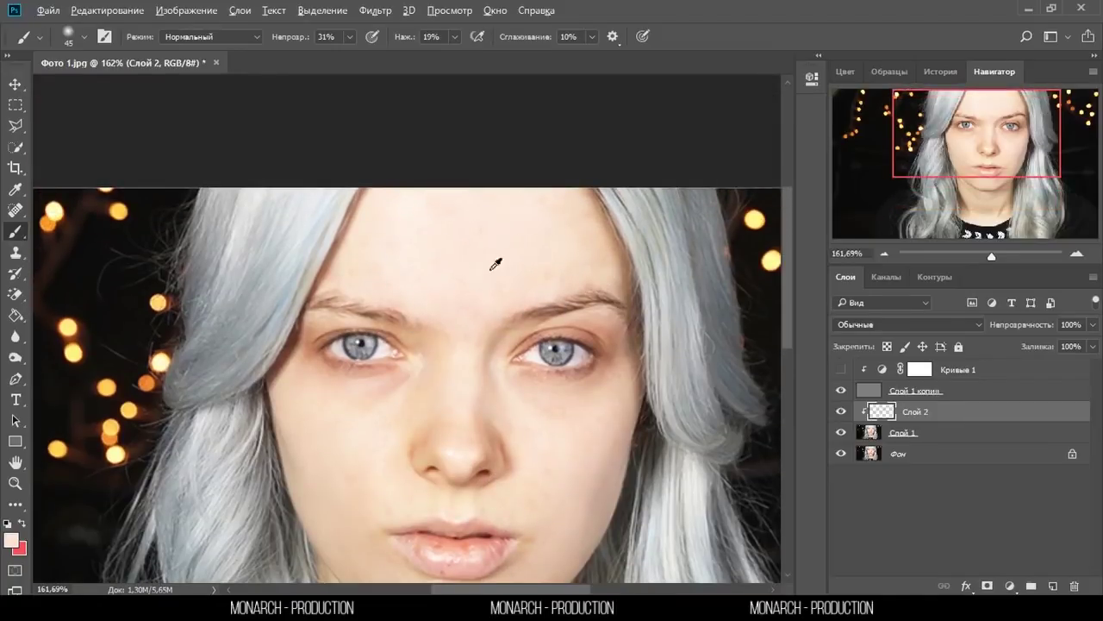
alt+click(496, 263)
scroll(394, 216, down, 3)
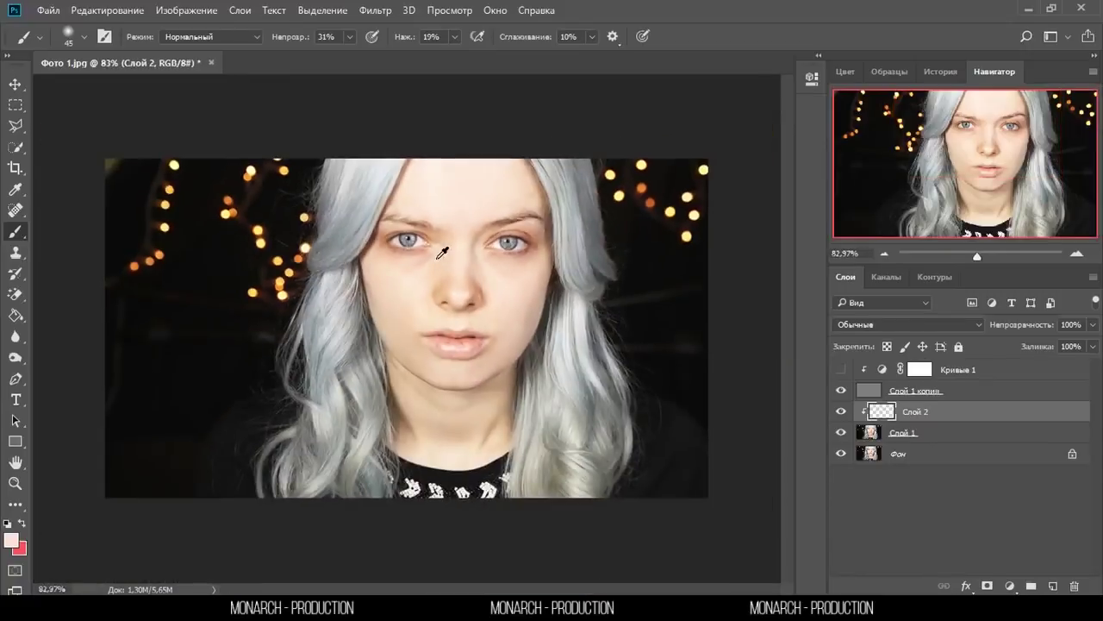
scroll(436, 247, up, 1)
Delete Кривые 1, stamp visible layers into Слой 3 (Ctrl+Alt+Shift+E), and hide the layers below.
click(953, 373)
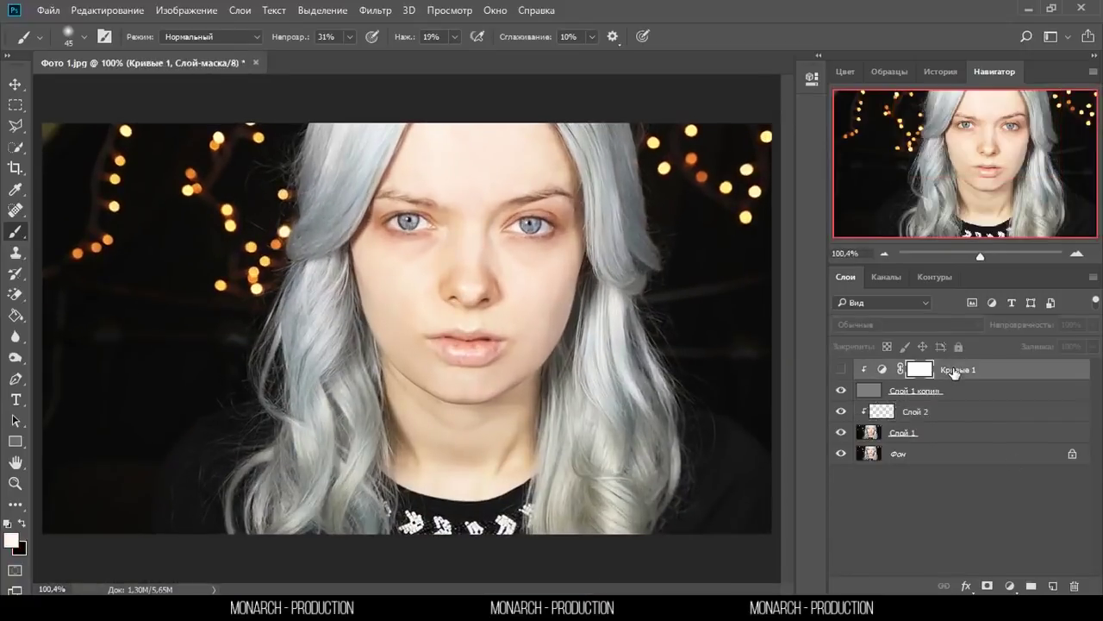
key(Delete)
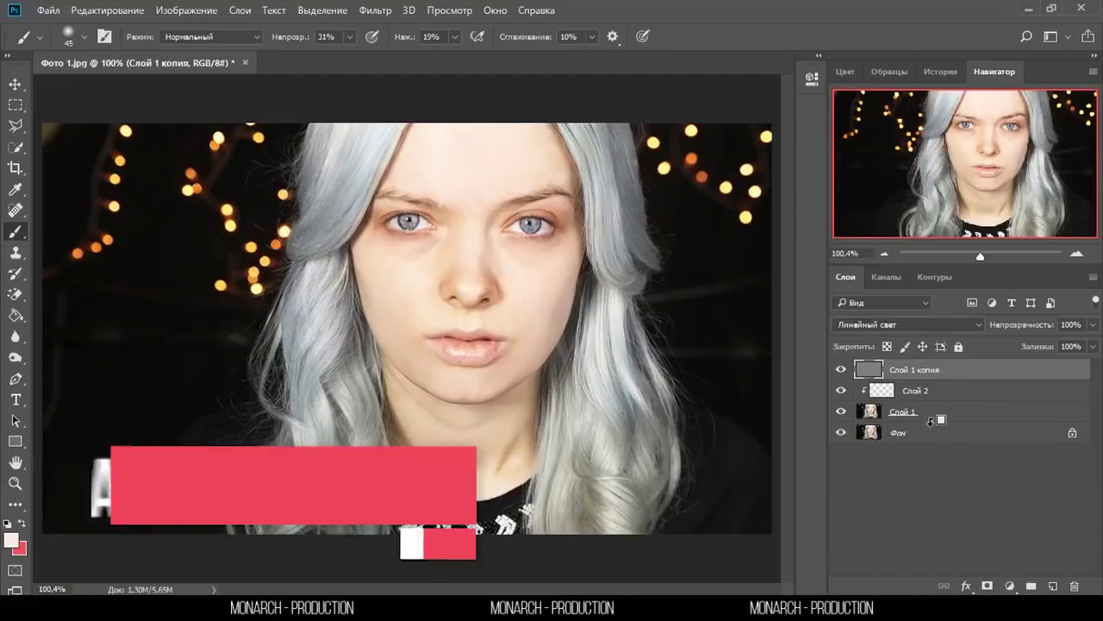
key(ctrl+alt+shift+e)
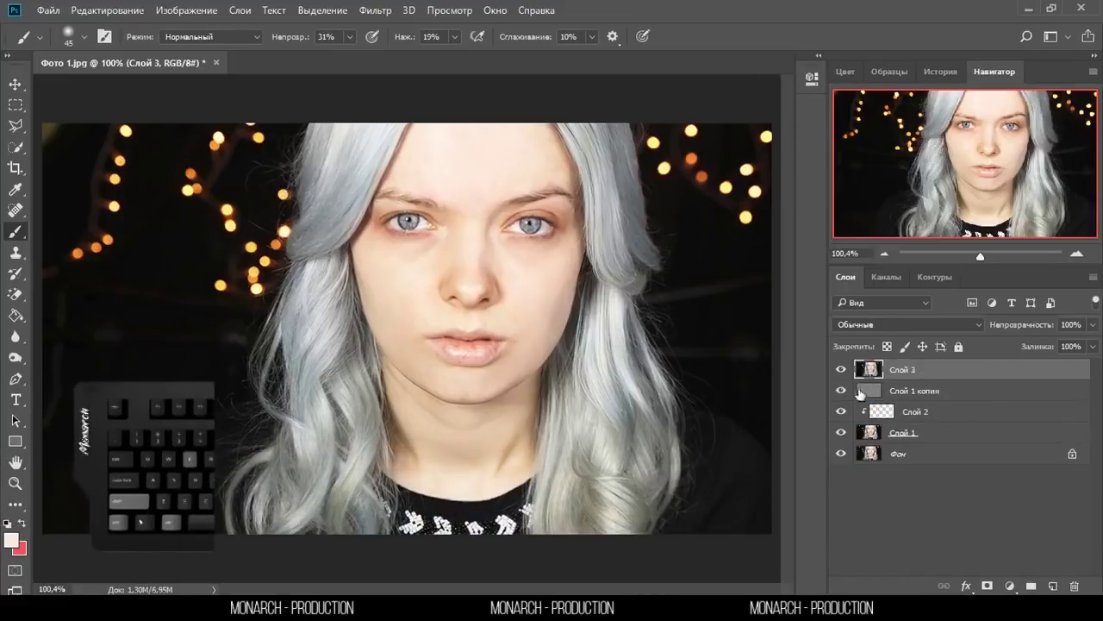
click(841, 391)
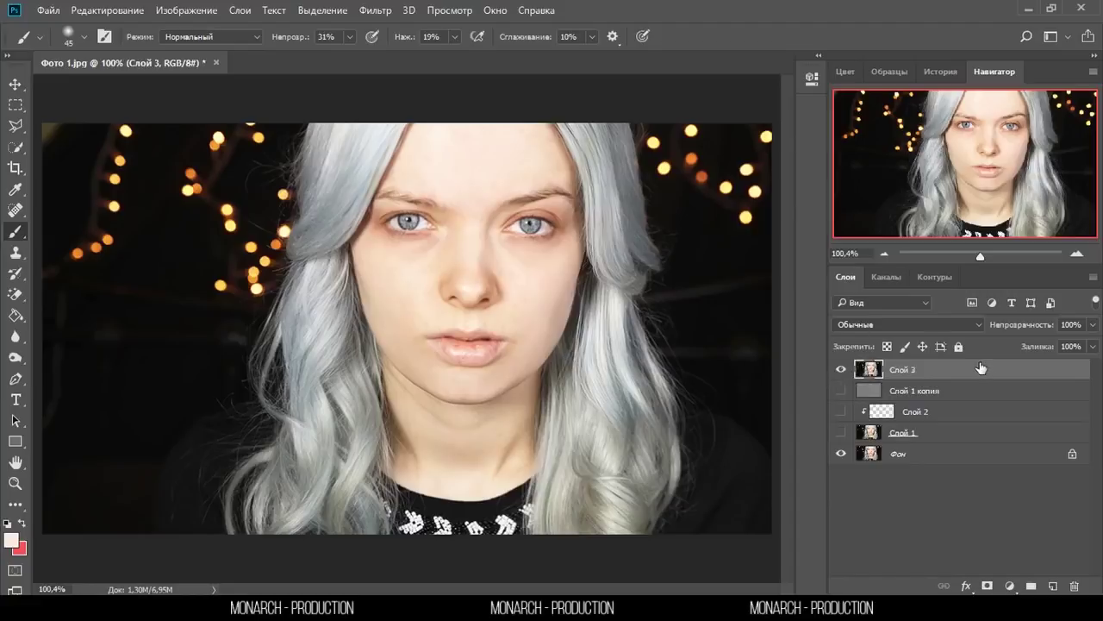
click(377, 10)
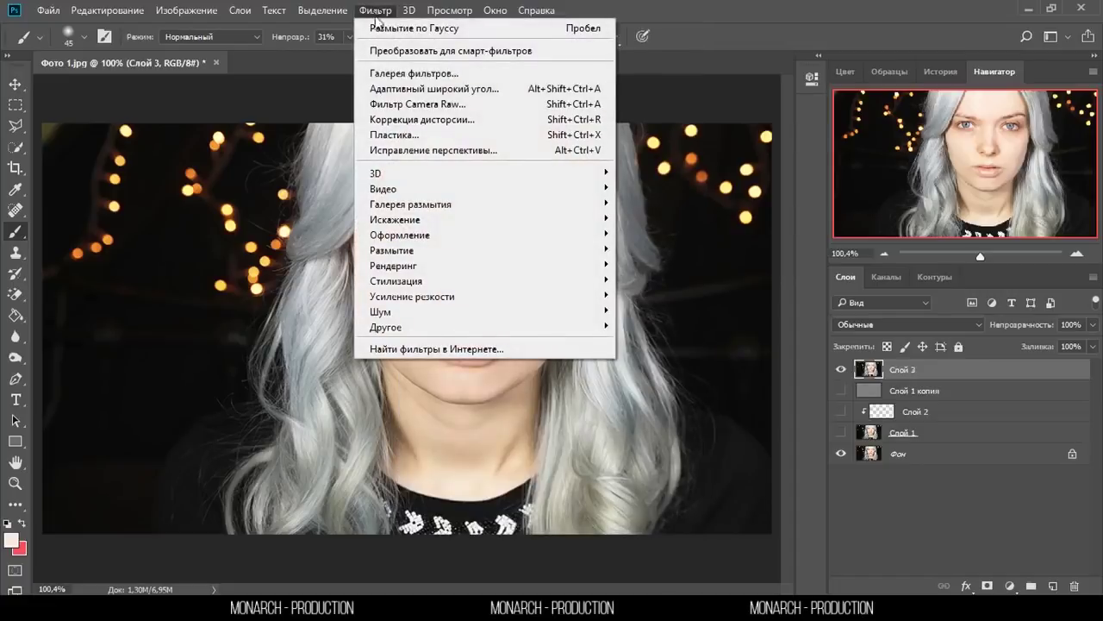
In Camera Raw, set Clarity +5, Luminance 10, Luminance Detail 100 and Luminance Contrast 100.
click(417, 104)
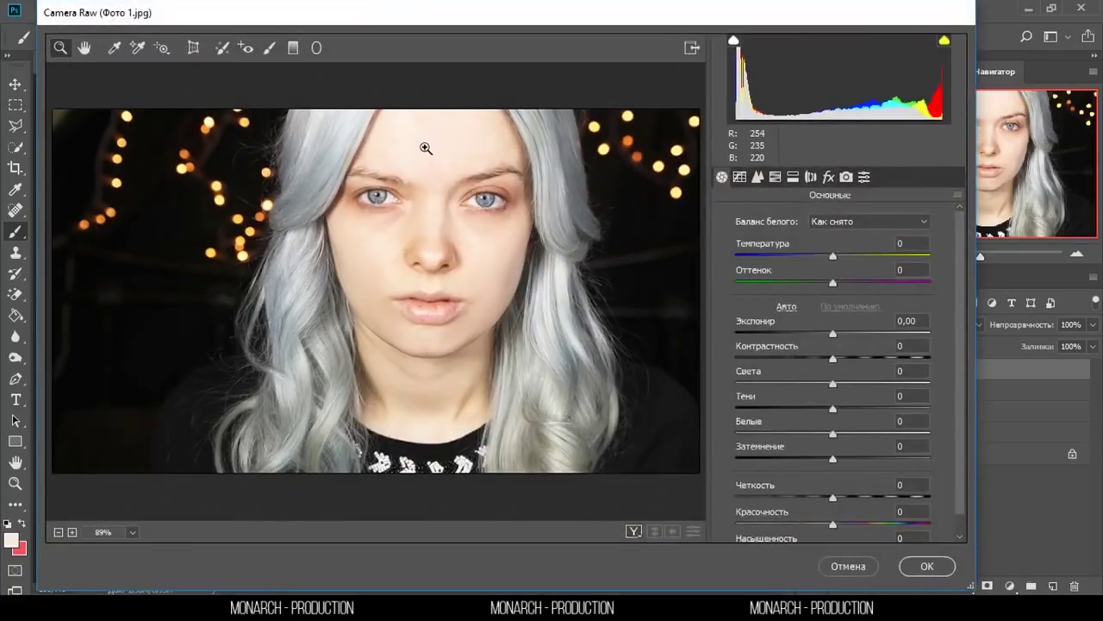
scroll(440, 191, up, 1)
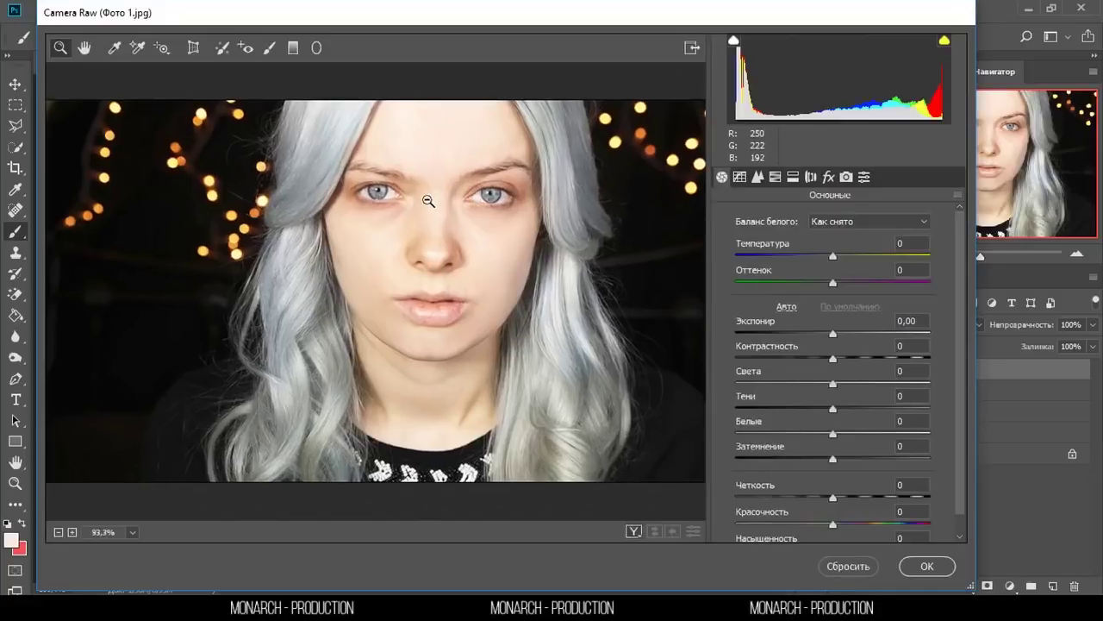
scroll(435, 187, down, 1)
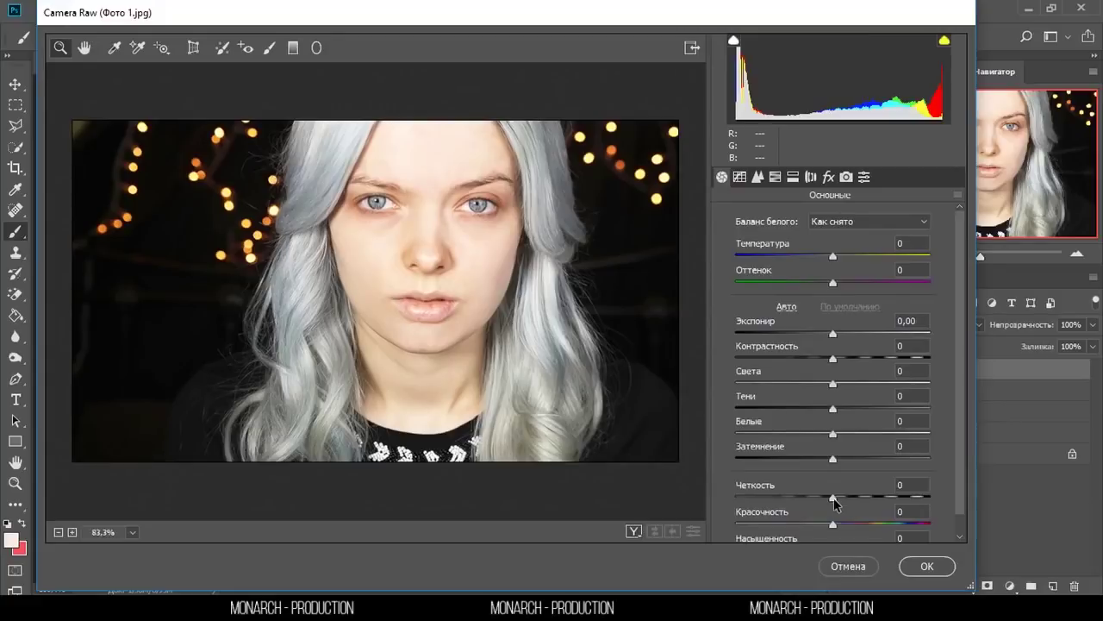
drag(833, 497, 837, 500)
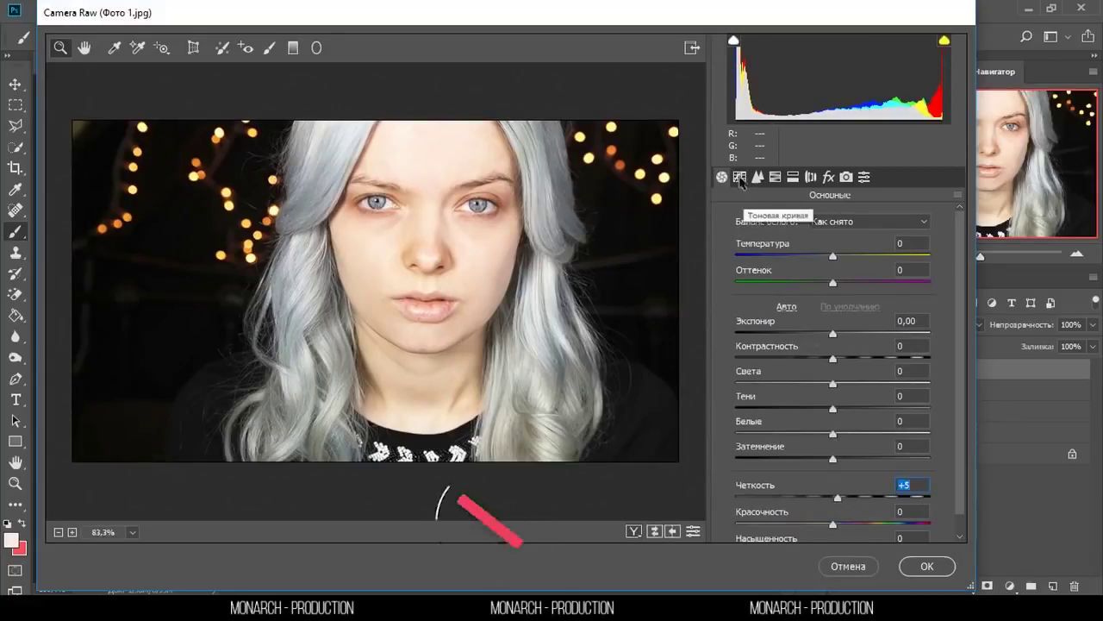
click(758, 176)
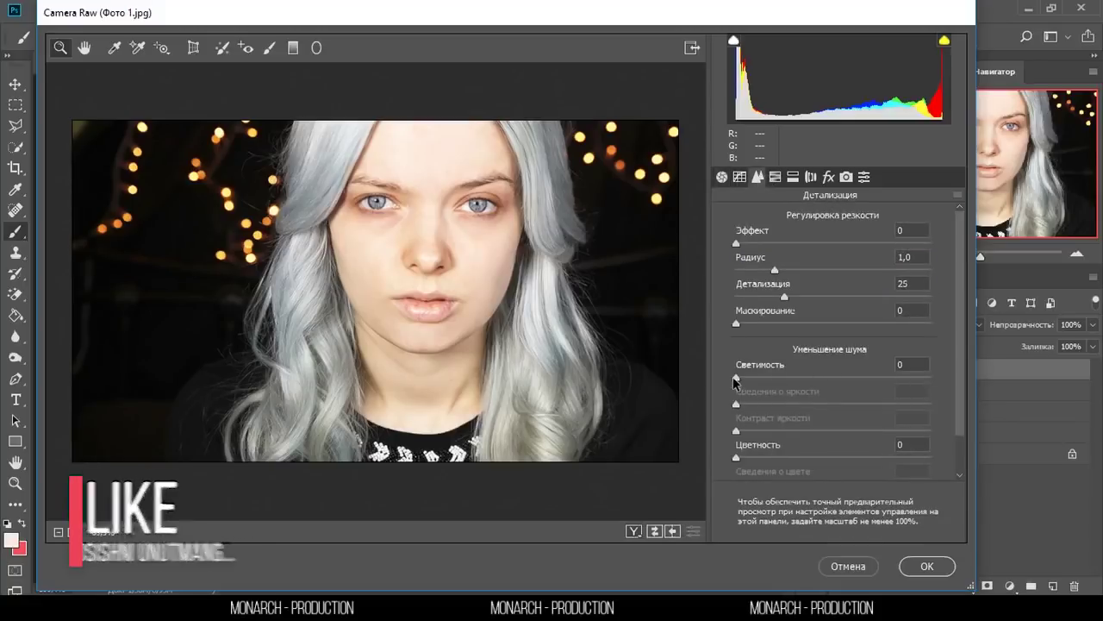
drag(737, 377, 755, 377)
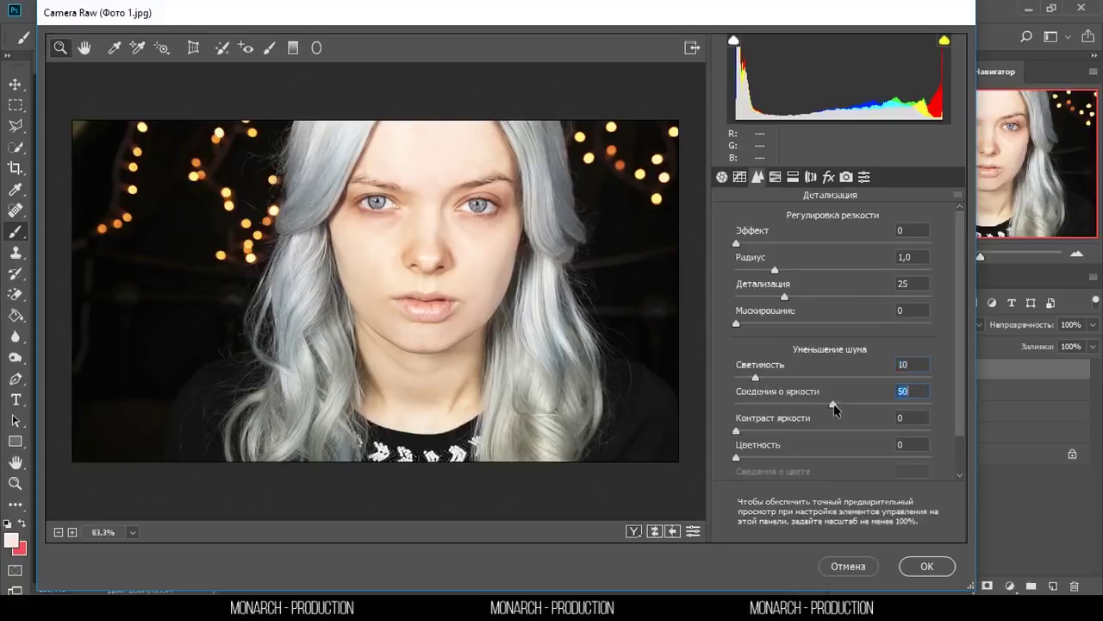
drag(834, 406, 1060, 410)
drag(737, 430, 1100, 435)
Compare Before/After previews framed on the face, then apply the filter to Слой 3.
click(633, 531)
drag(474, 284, 599, 236)
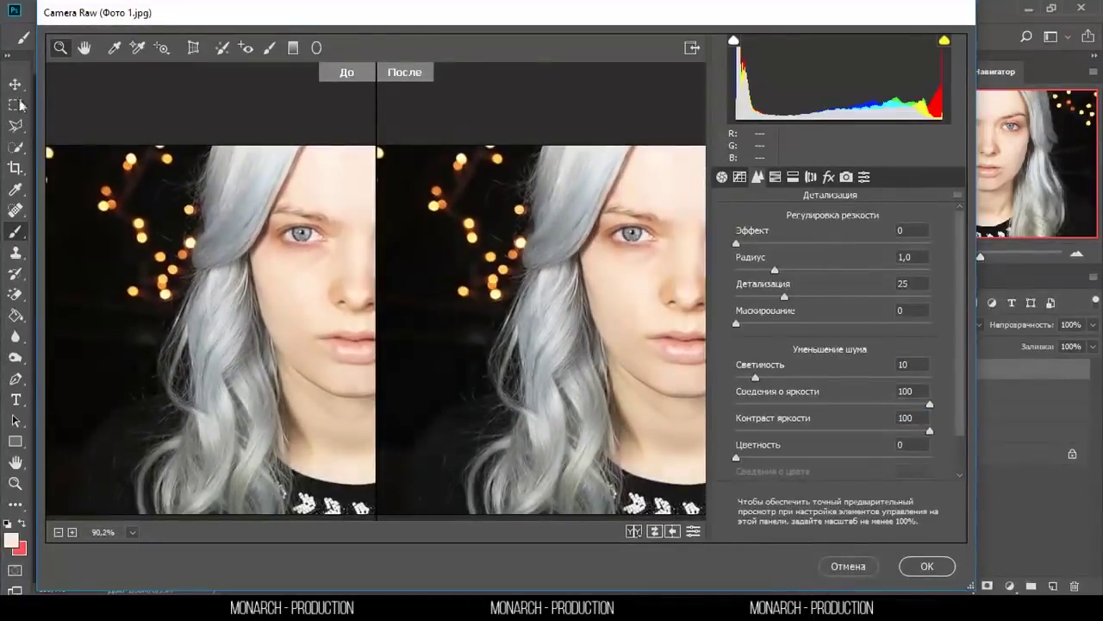
mouse_move(552, 220)
mouse_down()
mouse_move(468, 232)
mouse_move(520, 234)
mouse_move(425, 109)
mouse_up()
click(83, 48)
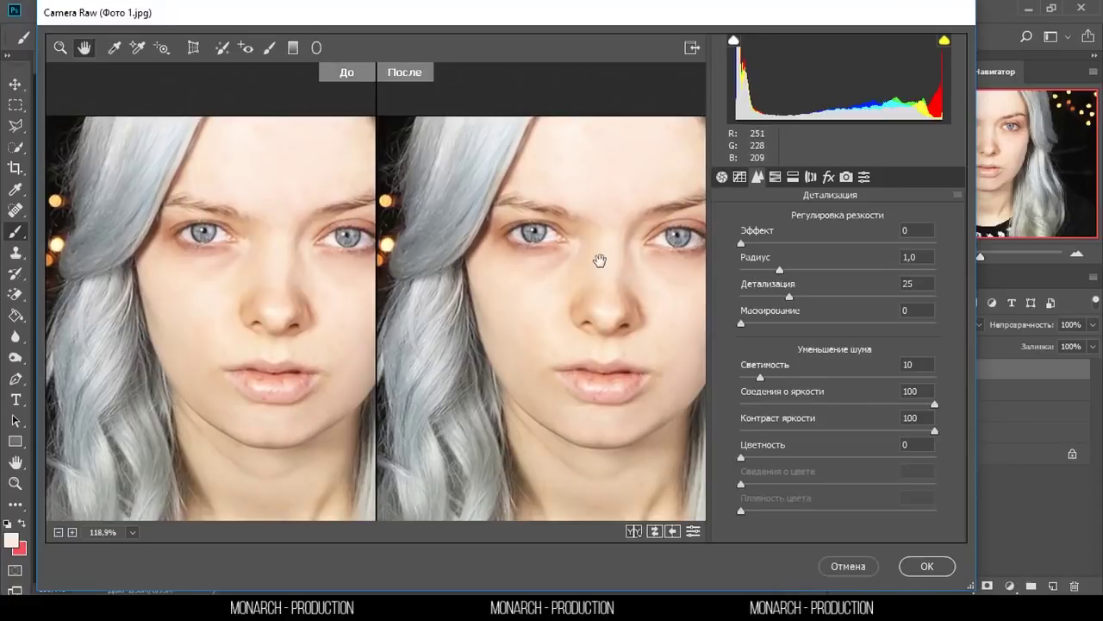
mouse_move(595, 270)
mouse_down()
mouse_move(571, 216)
mouse_move(537, 212)
mouse_up()
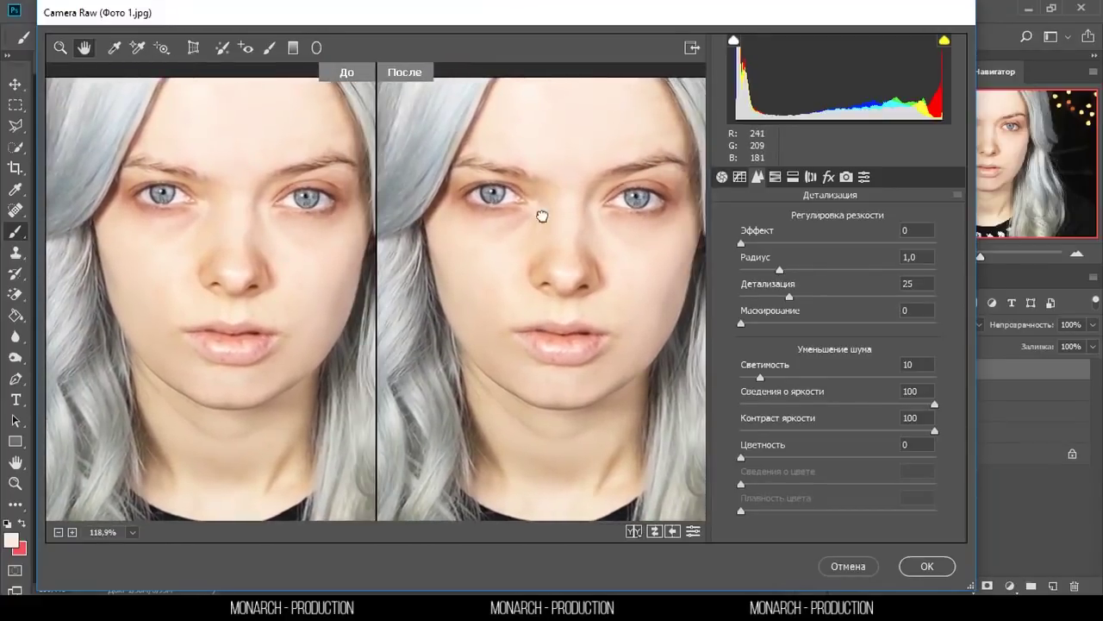
click(927, 566)
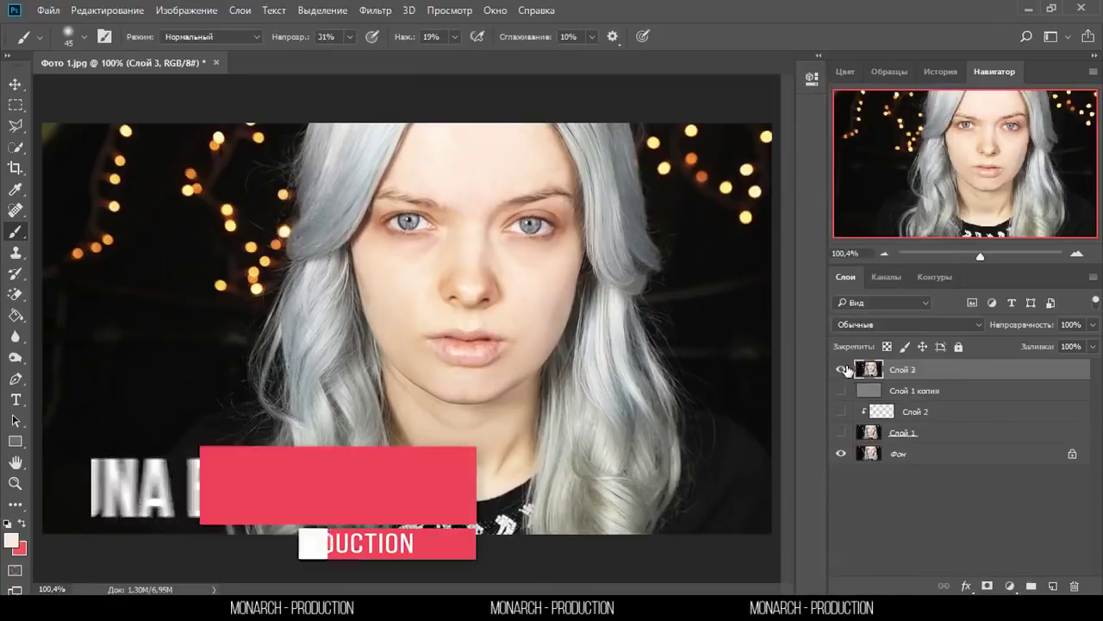
click(843, 369)
click(843, 369)
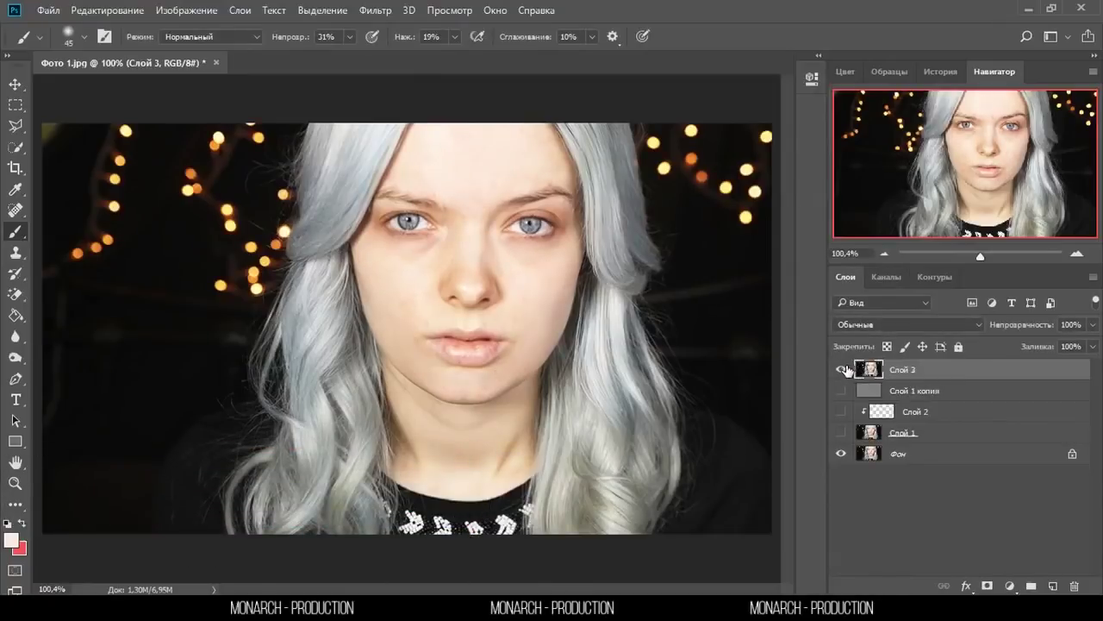
click(842, 369)
scroll(480, 226, up, 1)
scroll(481, 216, down, 1)
scroll(479, 216, down, 1)
scroll(477, 214, down, 1)
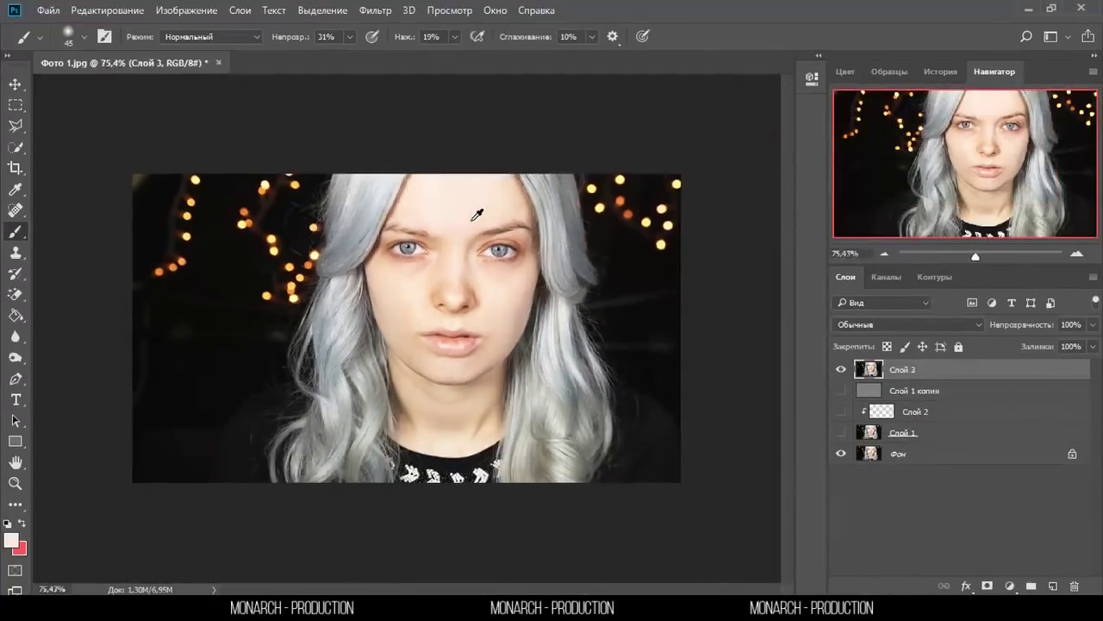
scroll(477, 214, up, 1)
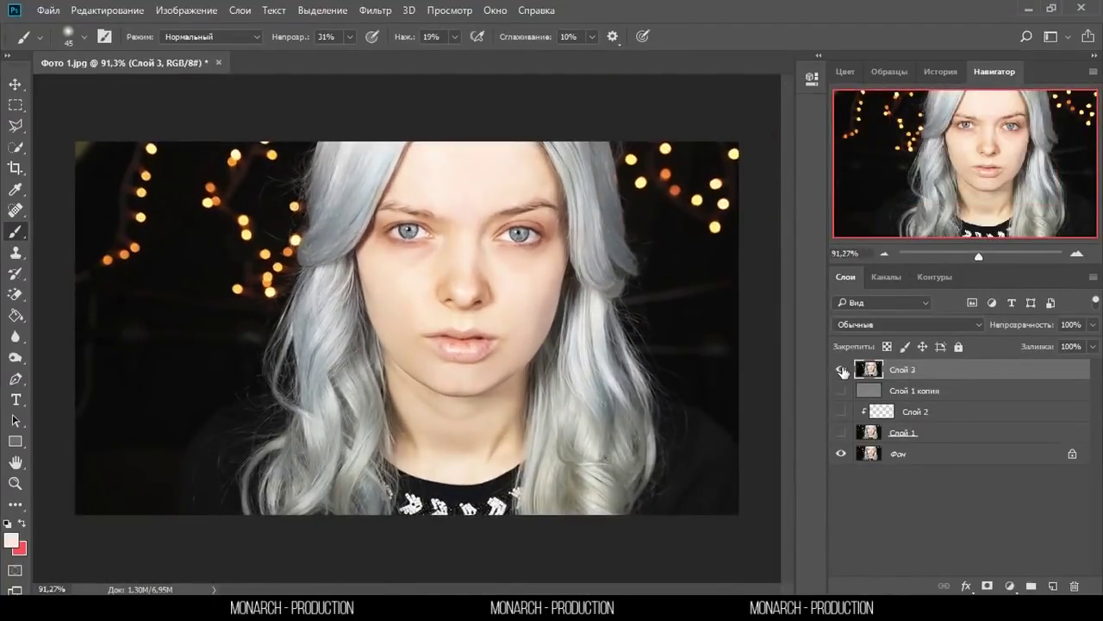
click(842, 369)
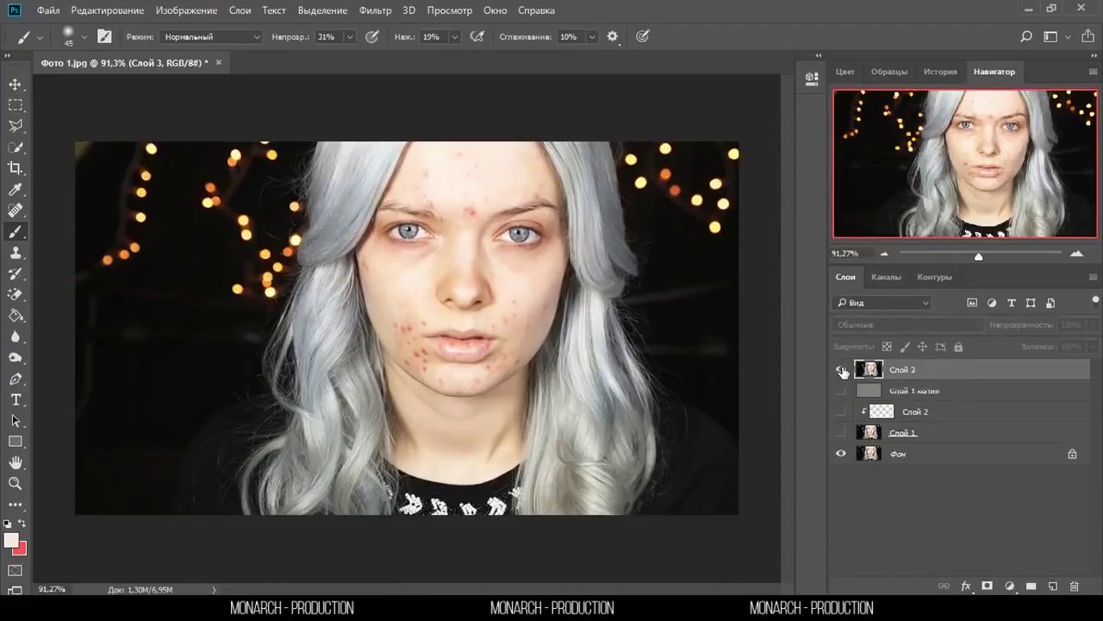
click(842, 369)
click(842, 369)
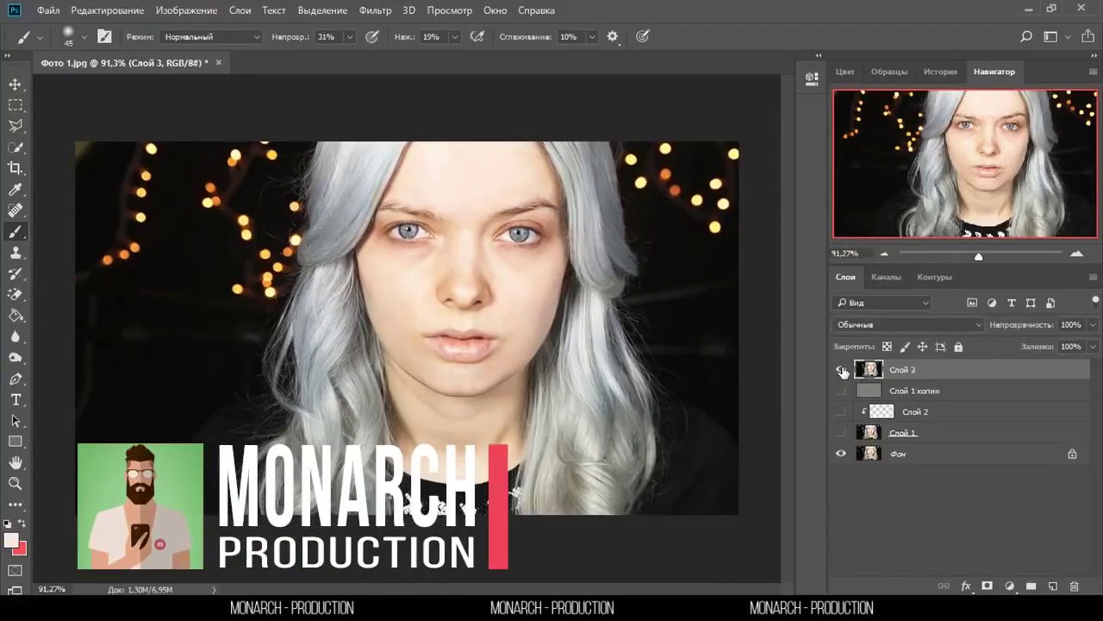